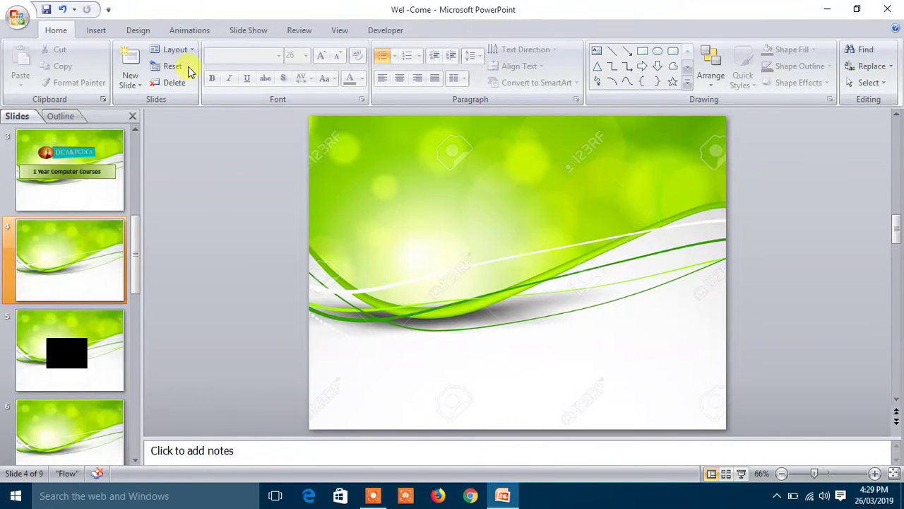
- Insert a pie chart on slide 4, then delete it
left_click(99, 30)
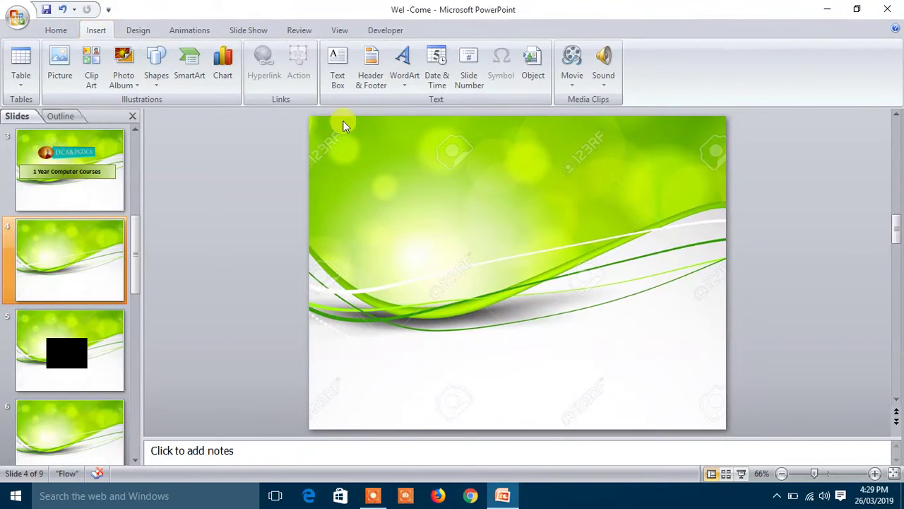
left_click(223, 70)
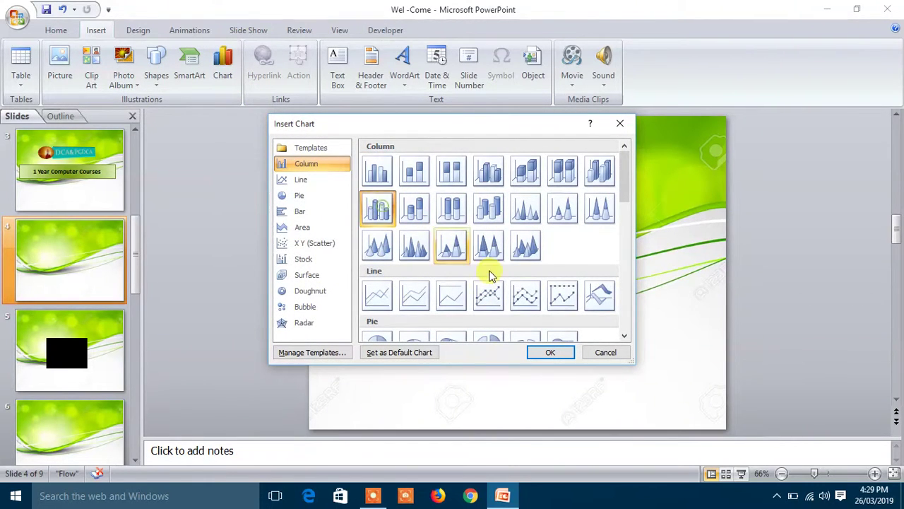
left_click(312, 196)
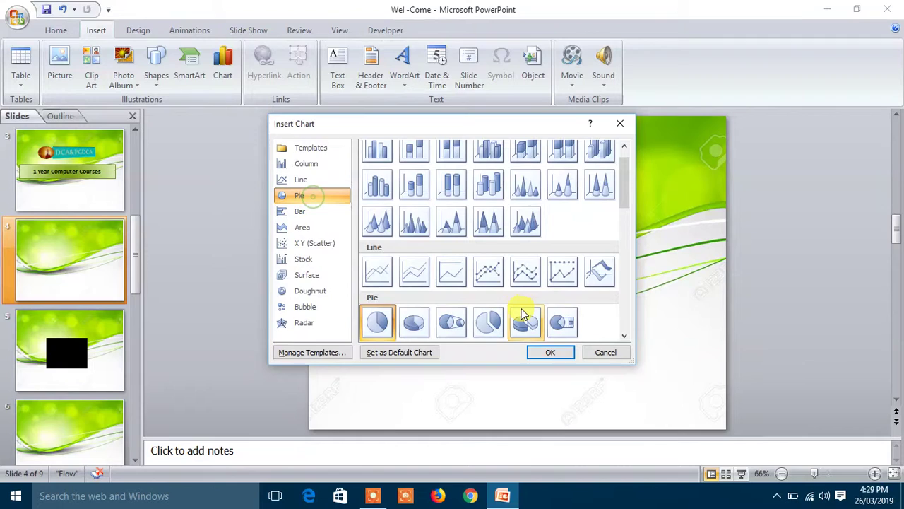
left_click(550, 352)
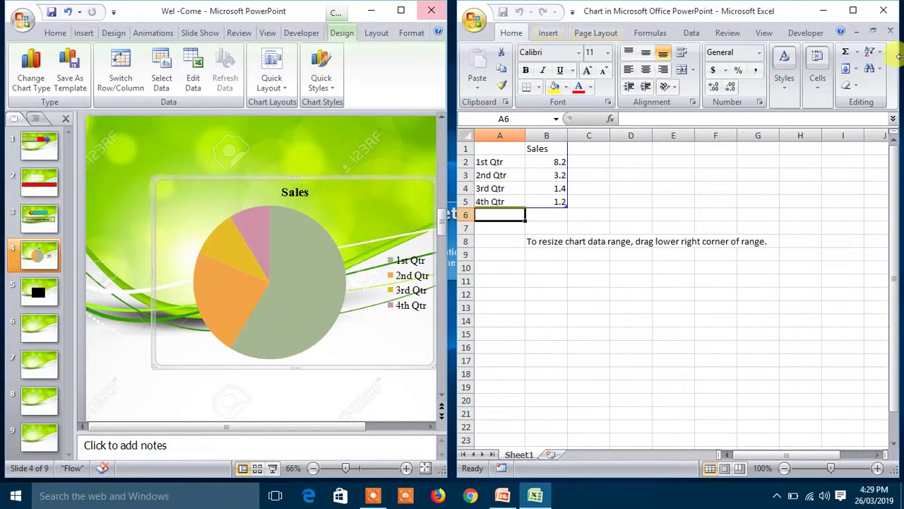
left_click(884, 11)
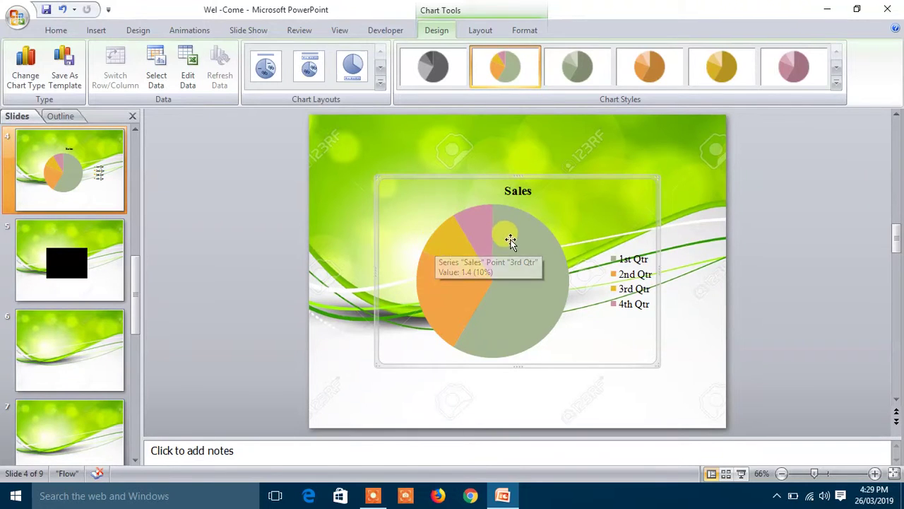
mouse_move(514, 243)
key("Delete")
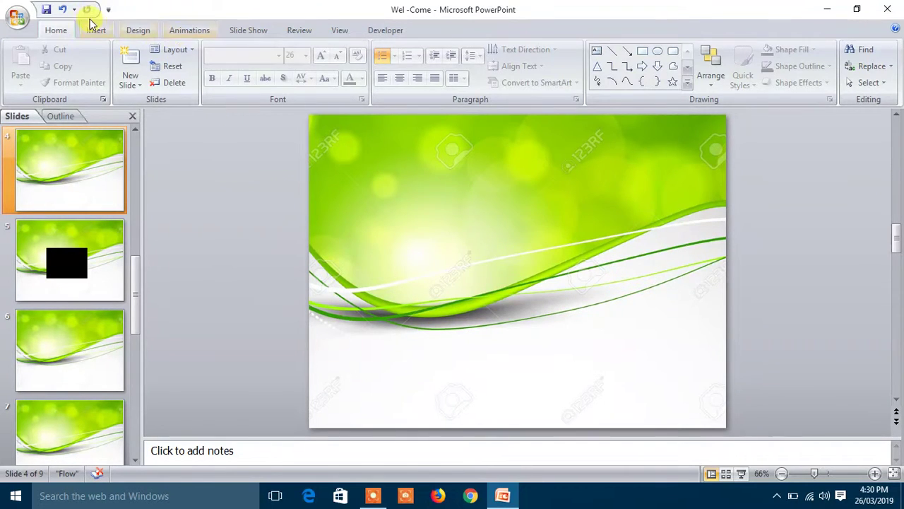
- Insert the default clustered column chart on slide 4
left_click(99, 34)
left_click(224, 78)
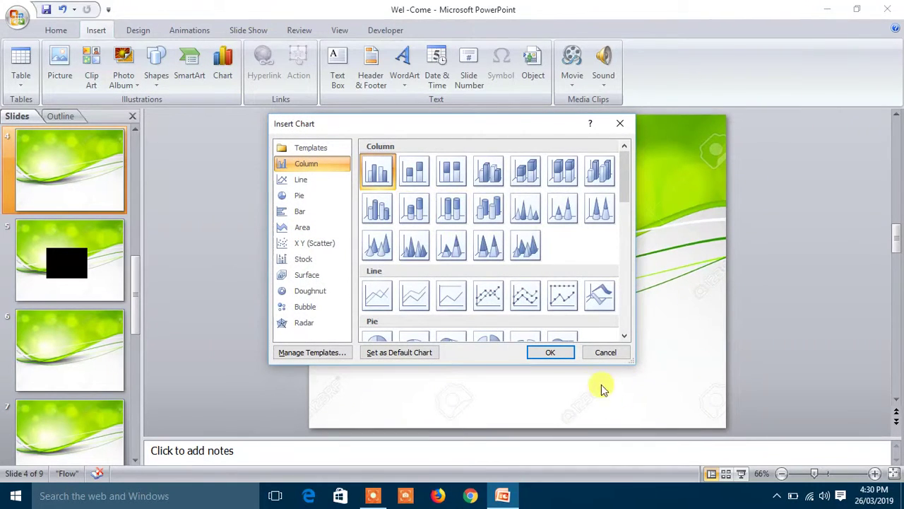
left_click(554, 355)
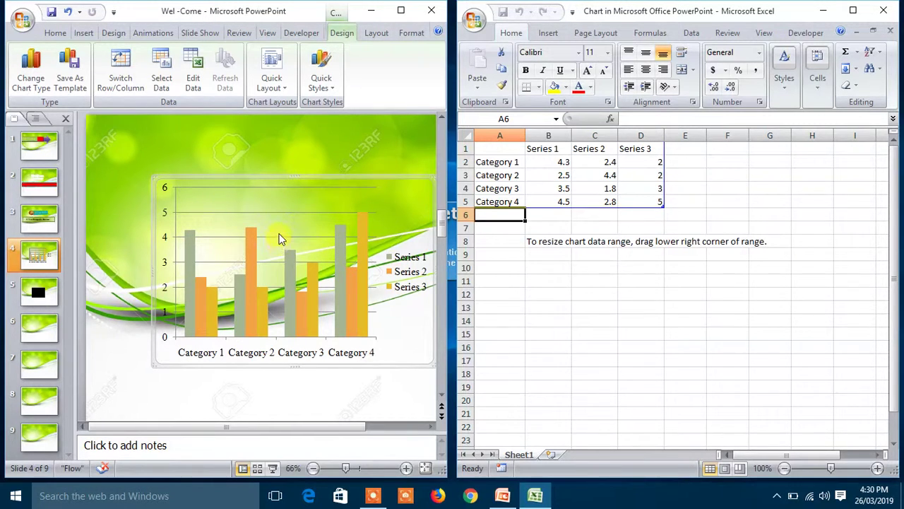
left_click(887, 10)
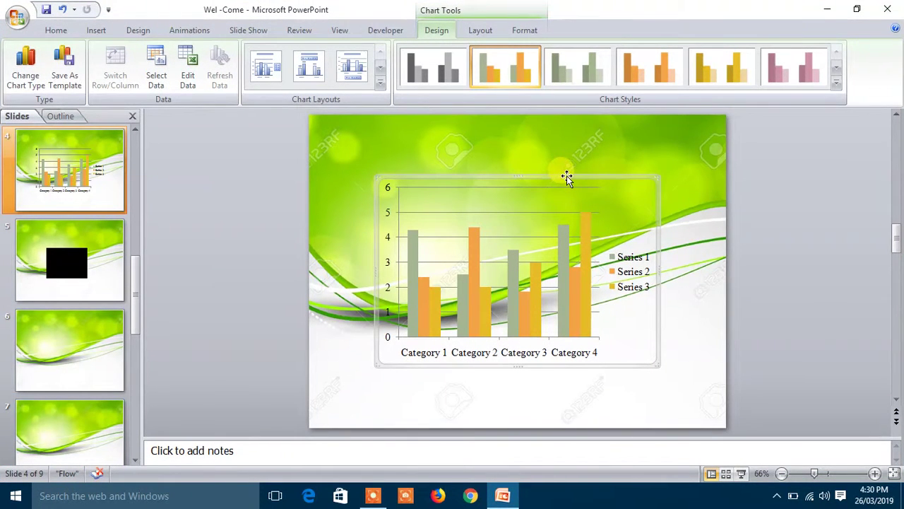
- Try selecting and resizing the chart's Series 1 and Series 2 bars, then delete the chart
left_click(413, 252)
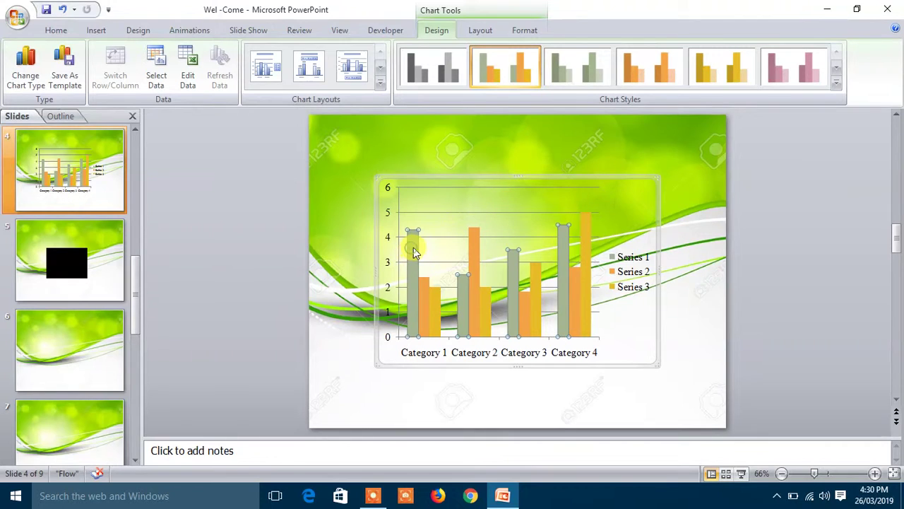
mouse_move(659, 178)
left_mouse_down()
mouse_move(706, 177)
mouse_move(650, 173)
left_mouse_up()
left_click(567, 223)
left_click(568, 222)
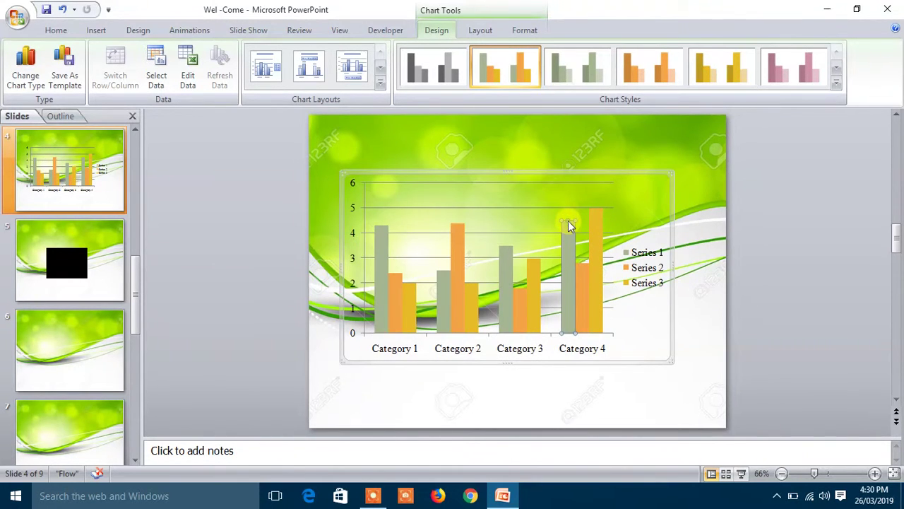
left_click(455, 224)
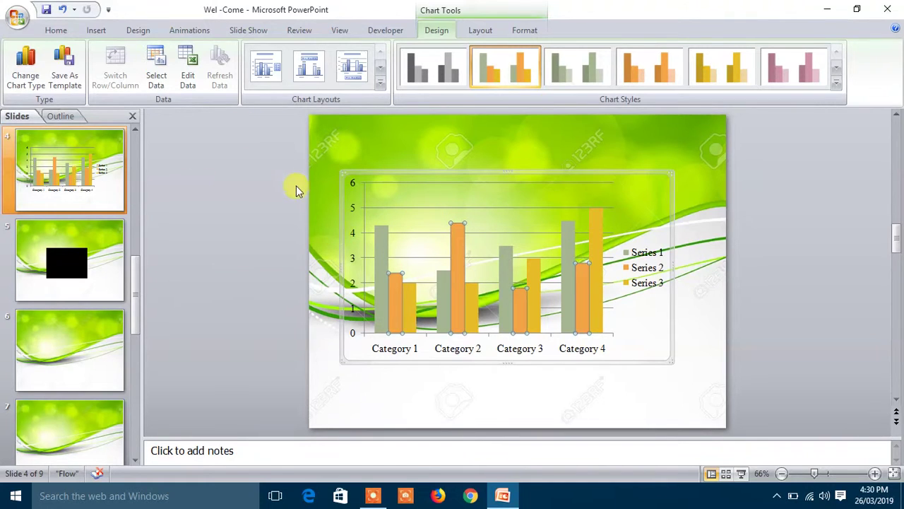
right_click(404, 289)
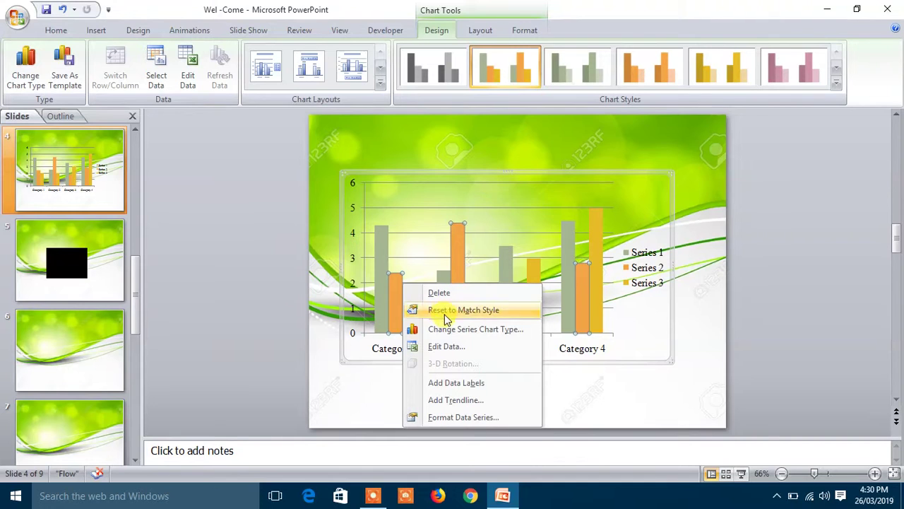
left_click(517, 192)
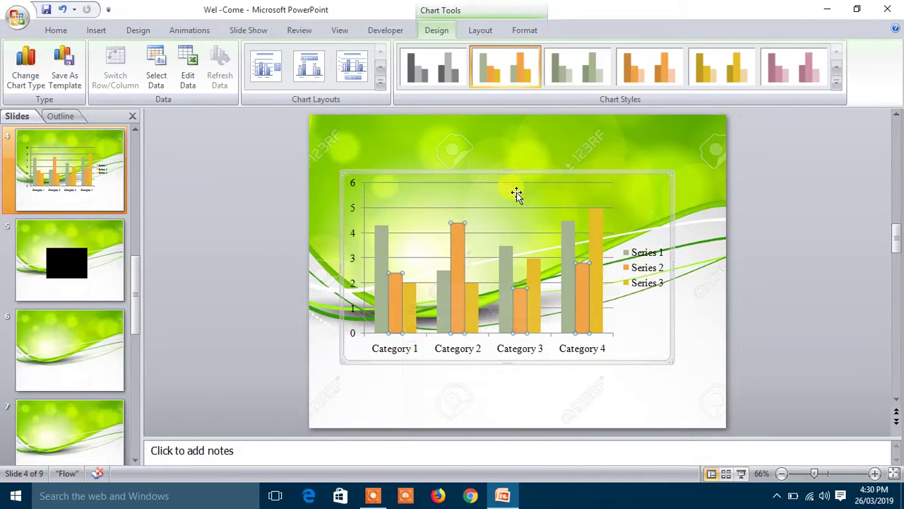
left_click(558, 167)
left_click(554, 173)
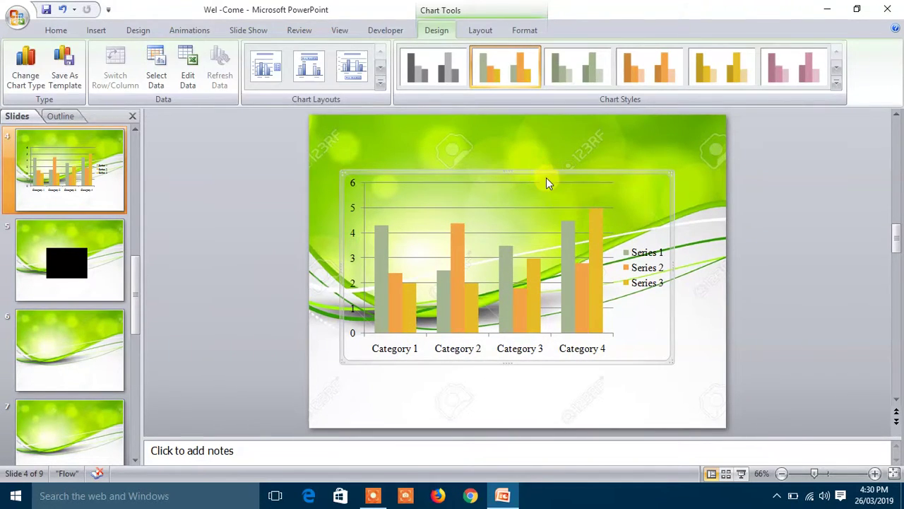
key("Delete")
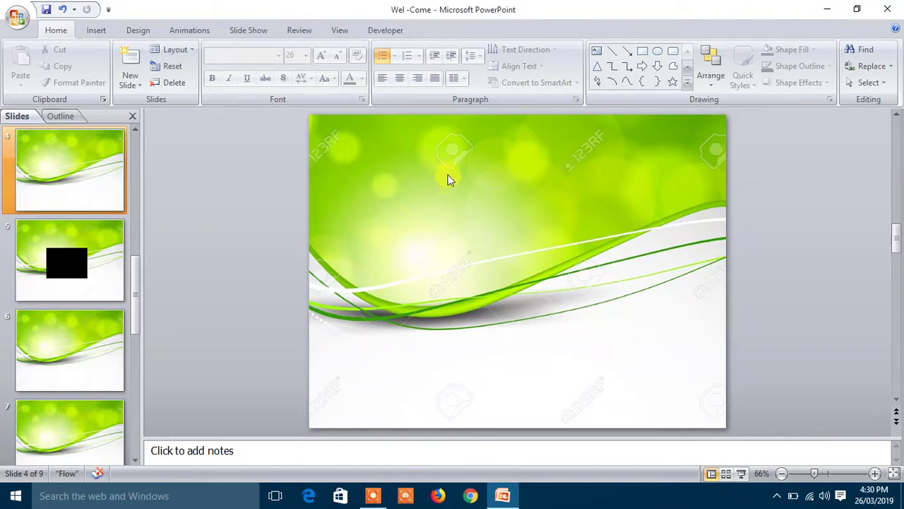
- Undo the deletion, then move the column chart up and shrink it into the upper-left corner
key("ctrl+z")
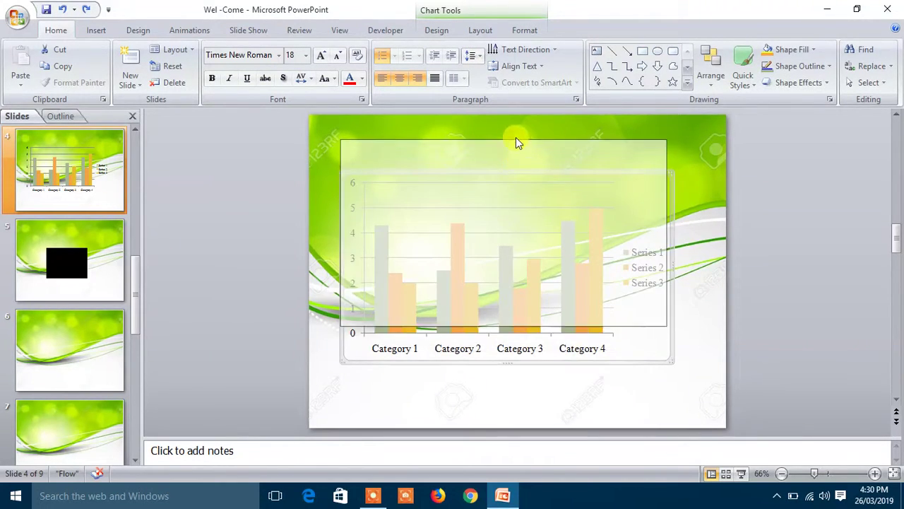
left_click_drag(519, 170, 518, 128)
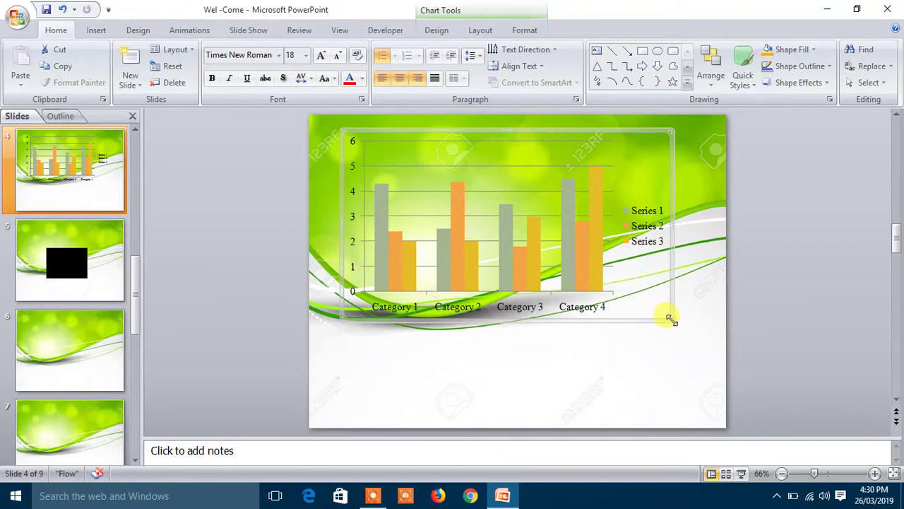
left_click_drag(671, 319, 461, 220)
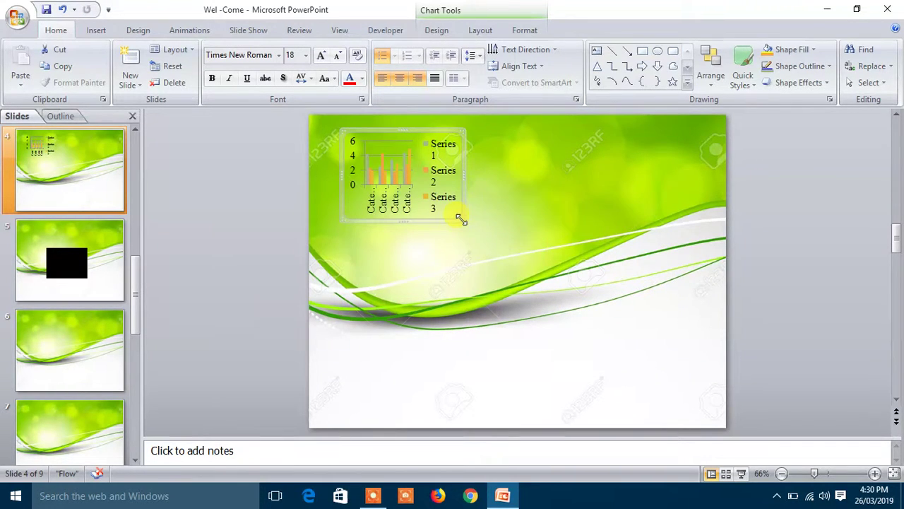
left_click(97, 31)
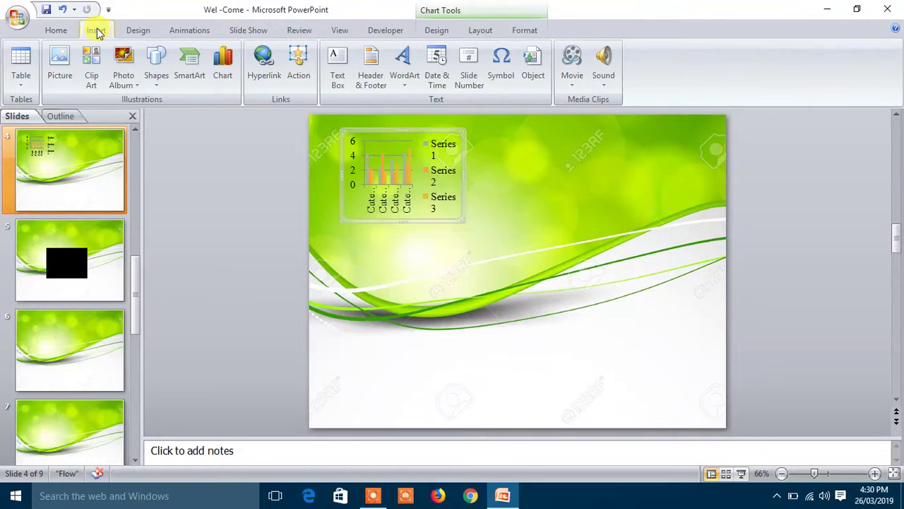
- Draw a tall rectangle bar reaching down to the slide's bottom edge
left_click(151, 87)
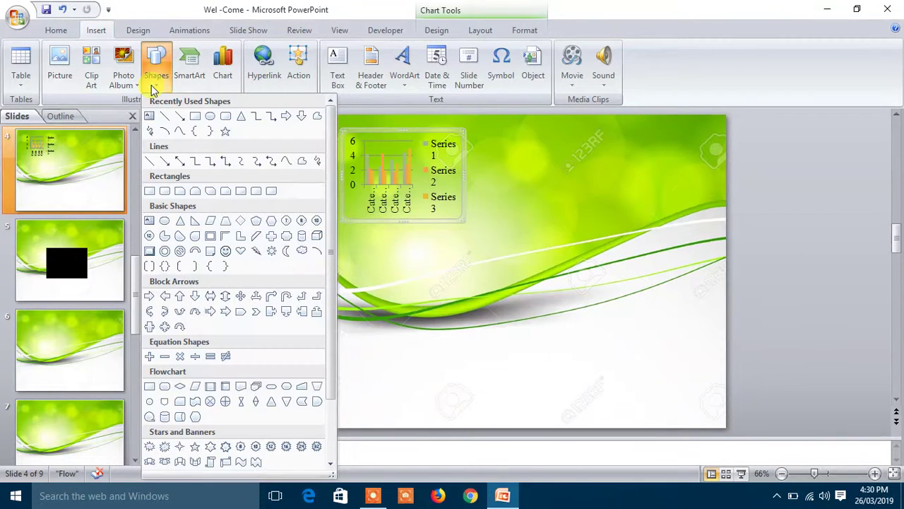
left_click(193, 118)
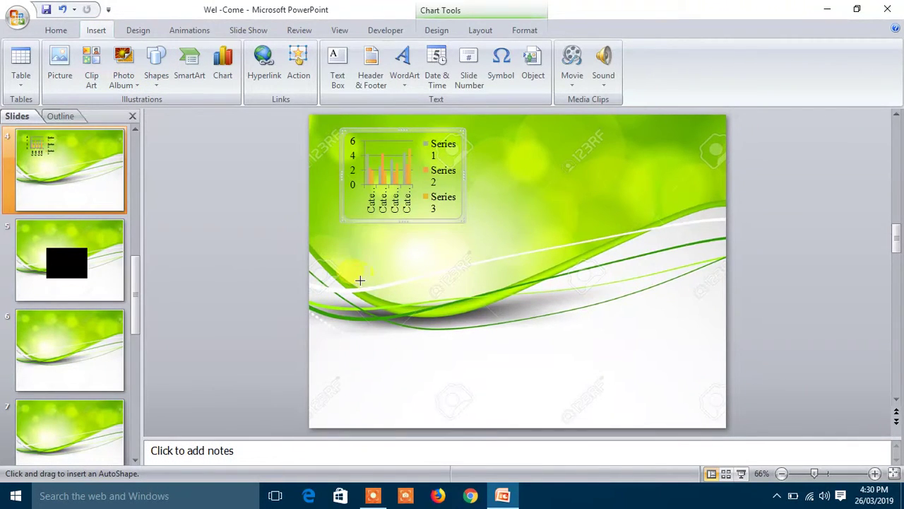
left_click_drag(359, 280, 390, 422)
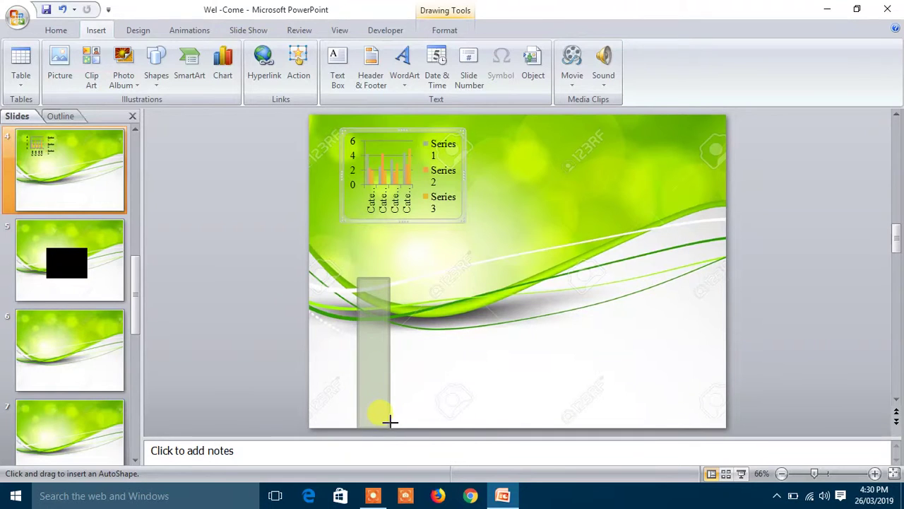
left_click_drag(390, 422, 386, 427)
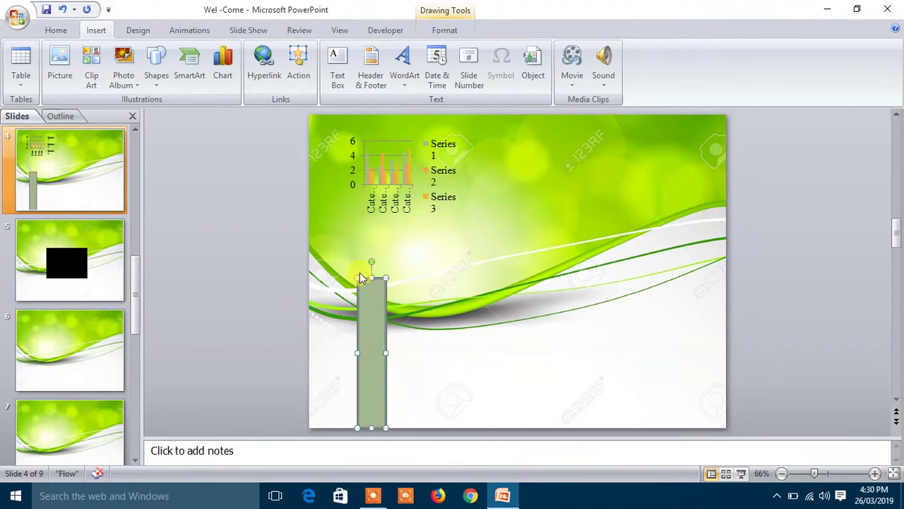
left_click(357, 244)
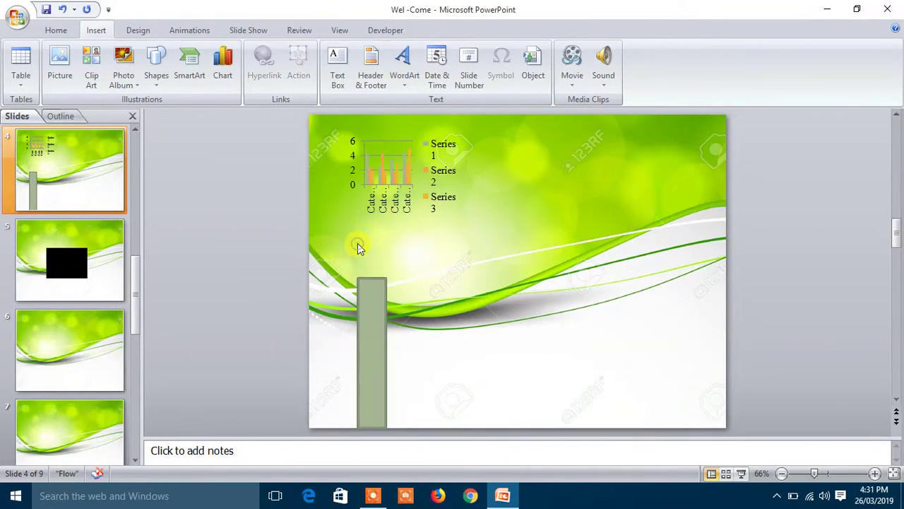
mouse_move(373, 378)
left_mouse_down()
mouse_move(386, 350)
mouse_move(418, 331)
left_mouse_up()
- Duplicate the bar into second and third bars and adjust their heights
left_click_drag(410, 276, 404, 239)
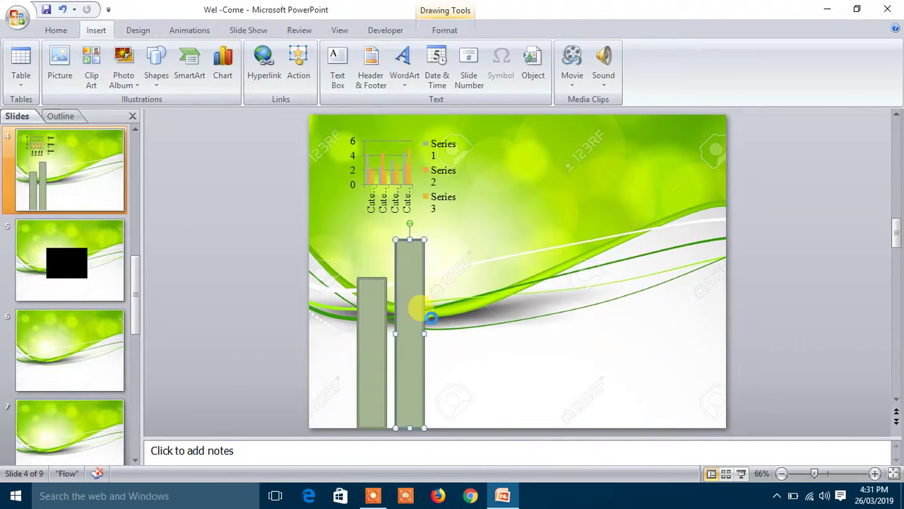
mouse_move(417, 307)
left_mouse_down("ctrl")
mouse_move(456, 269)
mouse_move(452, 295)
left_mouse_up("ctrl")
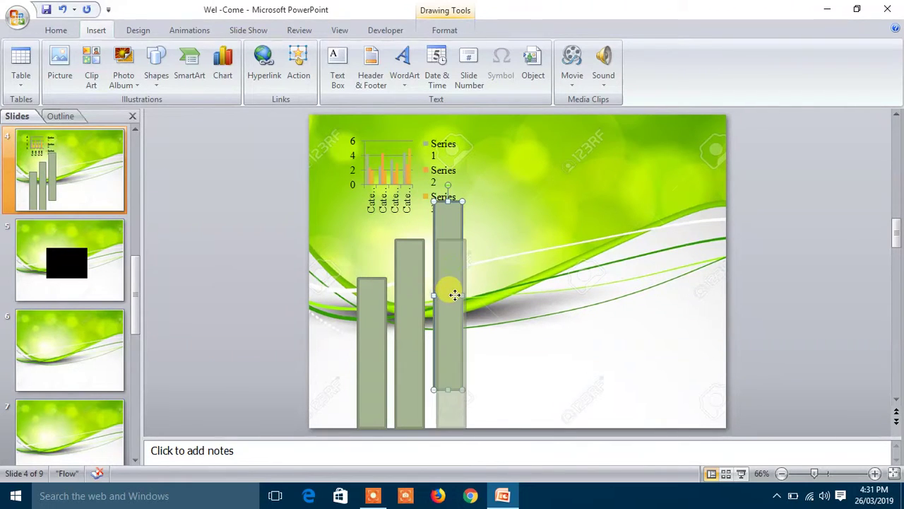
left_click_drag(452, 239, 451, 263)
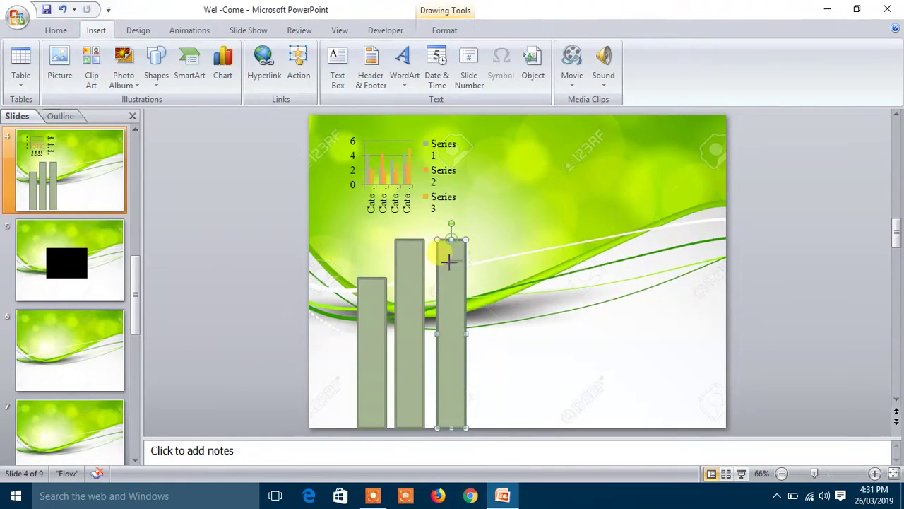
scroll(455, 320, "down", 1)
mouse_move(454, 312)
left_mouse_down("ctrl")
mouse_move(467, 265)
mouse_move(490, 250)
left_mouse_up("ctrl")
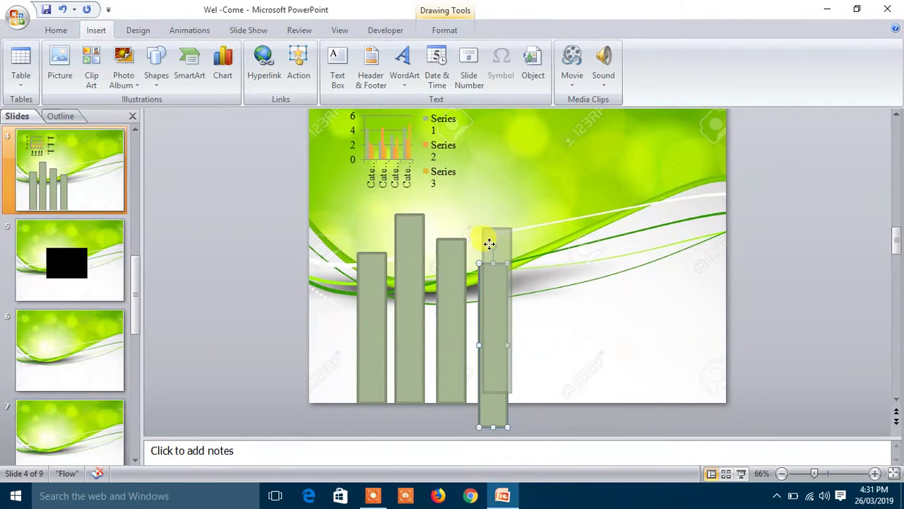
scroll(496, 244, "up", 1)
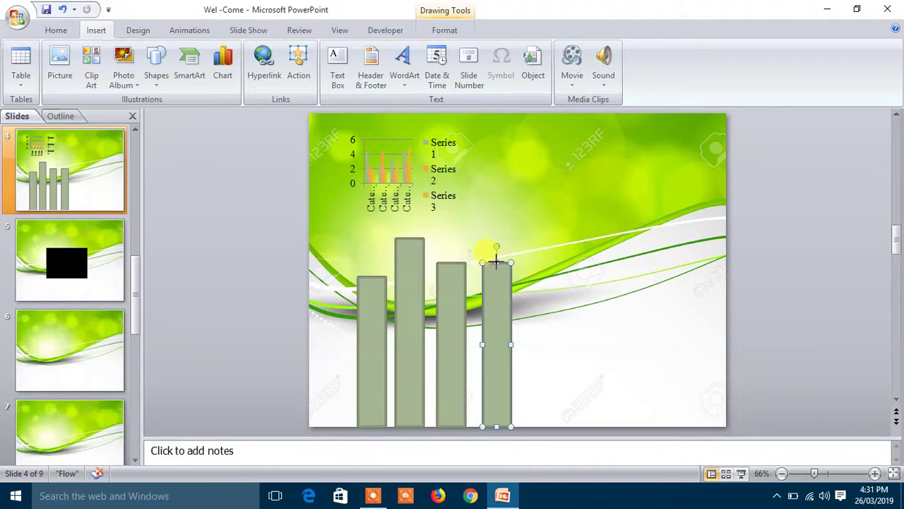
- Copy the fourth bar into fifth and sixth bars, each taller, aligned in a row
left_click_drag(496, 261, 489, 214)
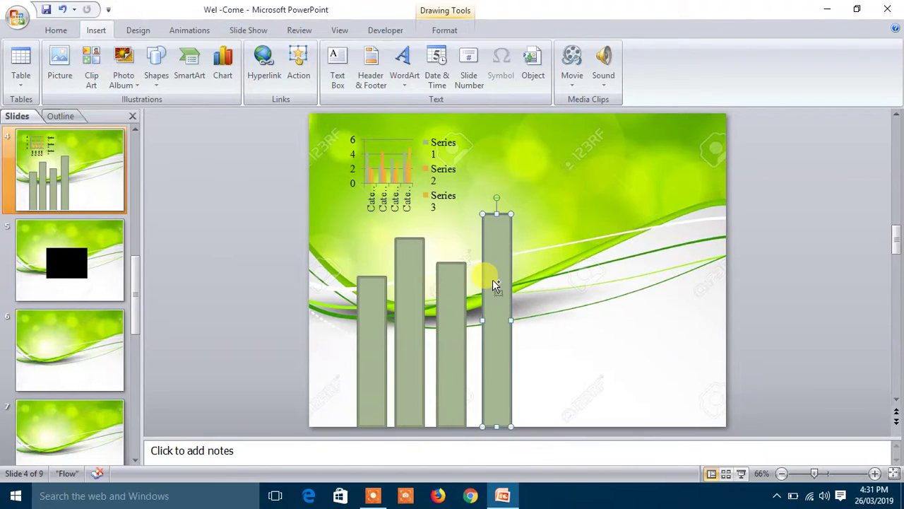
left_click_drag(493, 282, 537, 234)
left_click_drag(545, 197, 542, 246)
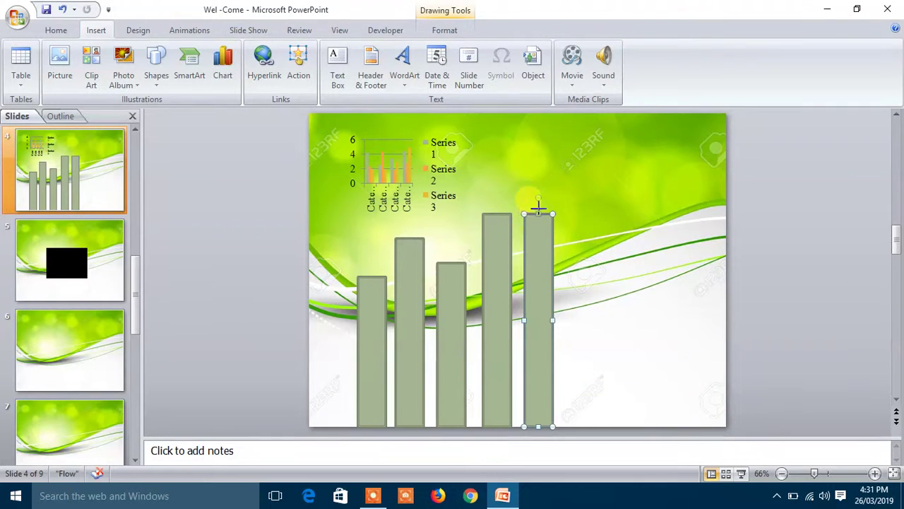
left_click_drag(538, 207, 538, 181)
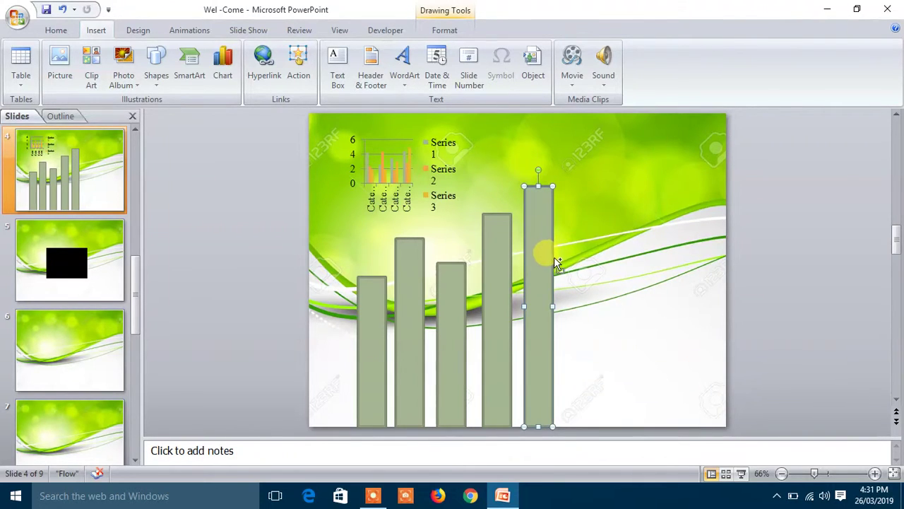
key("ctrl+d")
mouse_move(581, 183)
left_mouse_down()
mouse_move(587, 209)
mouse_move(581, 158)
left_mouse_up()
left_click(644, 240)
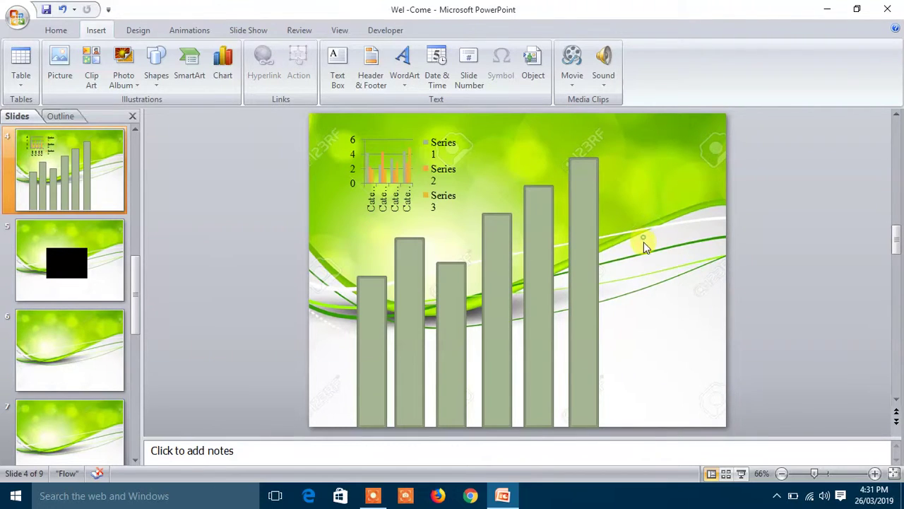
- Open Custom Animation and give the first bar a Fly In entrance
left_click(366, 318)
left_click(392, 177)
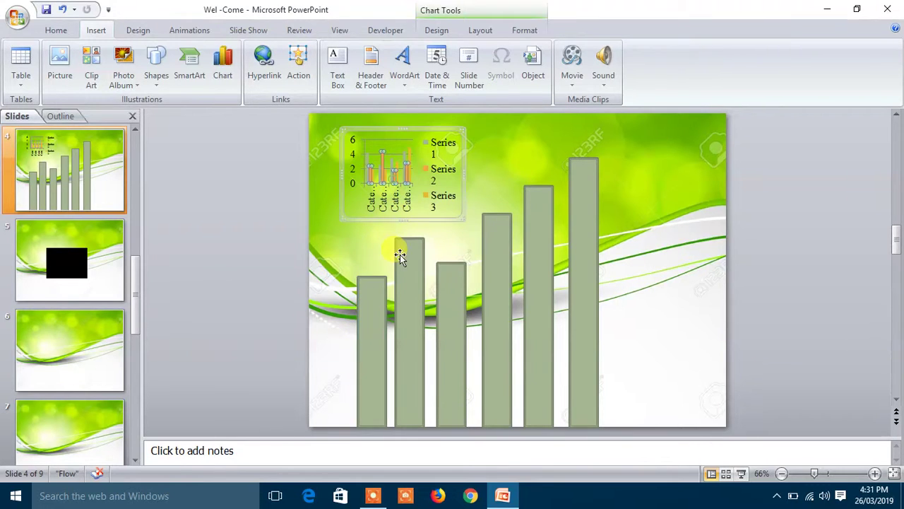
left_click(362, 309)
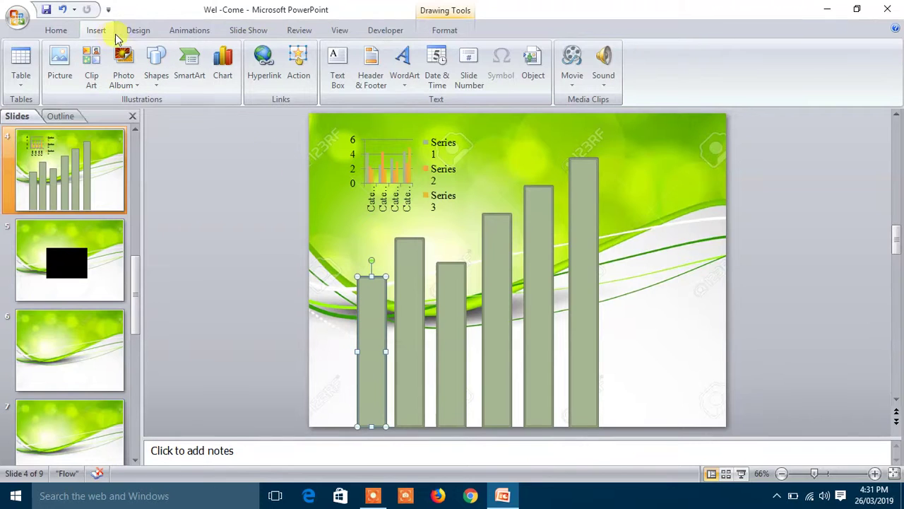
left_click(185, 32)
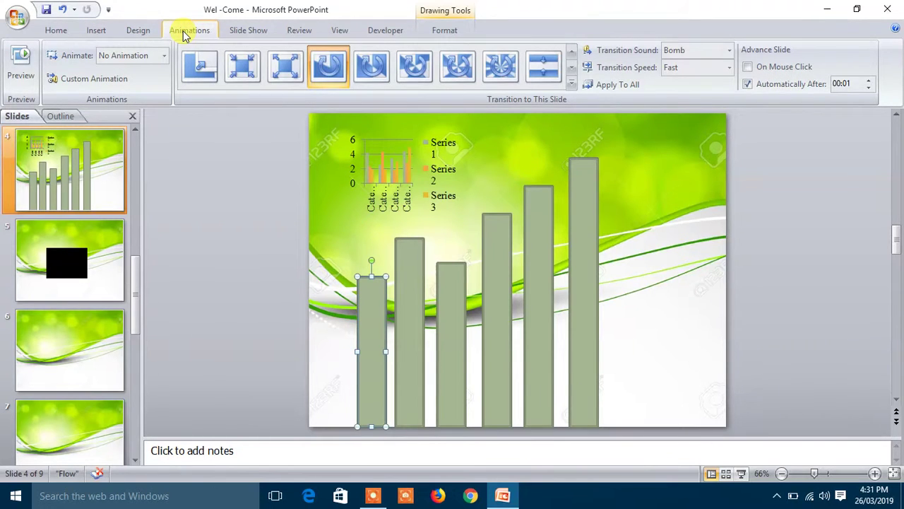
left_click(87, 78)
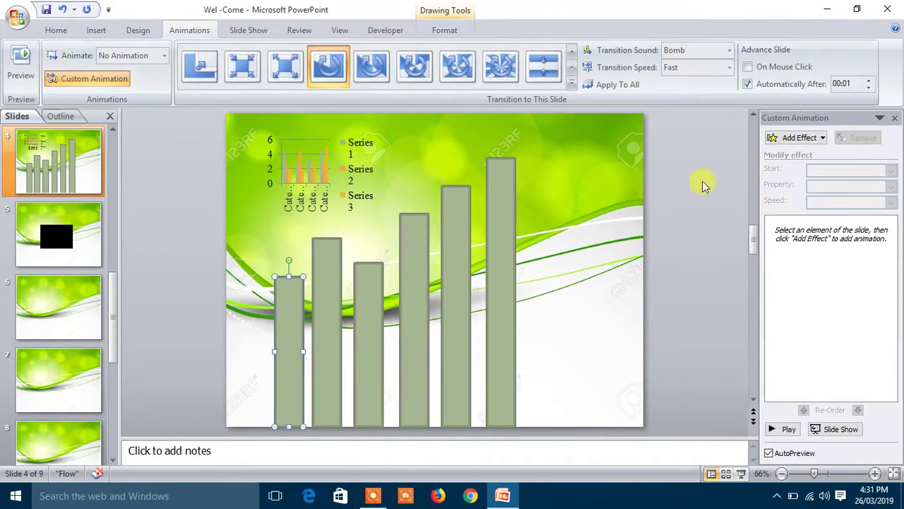
left_click(784, 138)
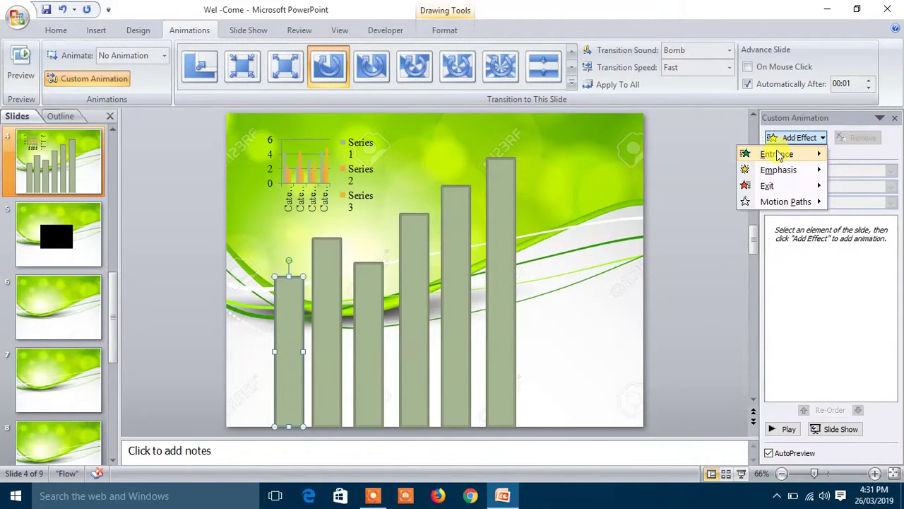
mouse_move(777, 157)
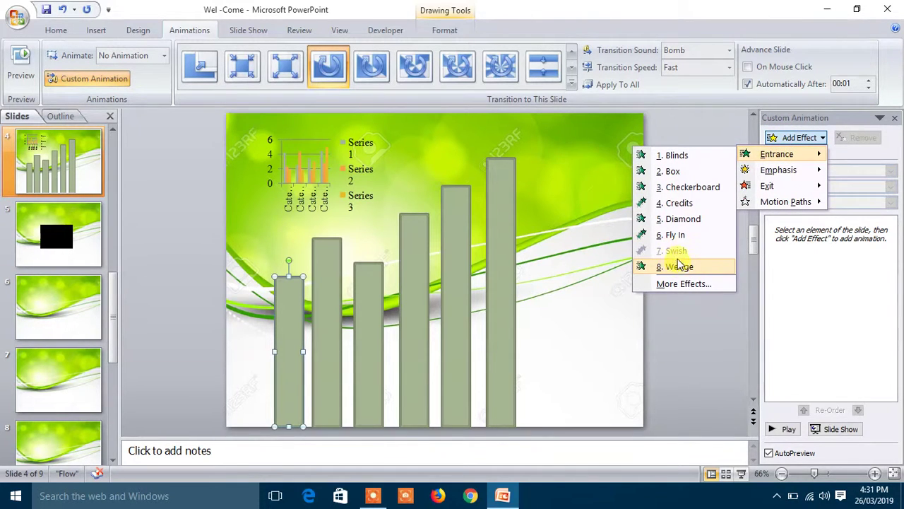
left_click(682, 236)
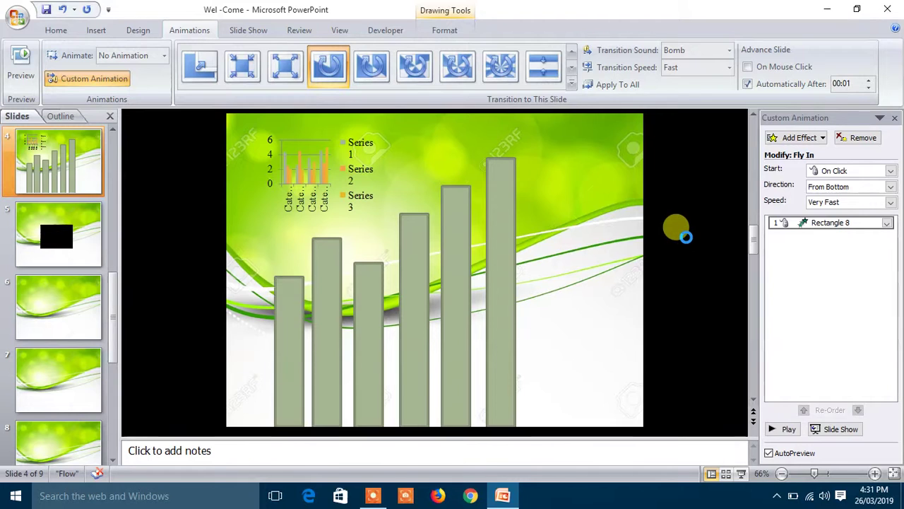
left_click(293, 284)
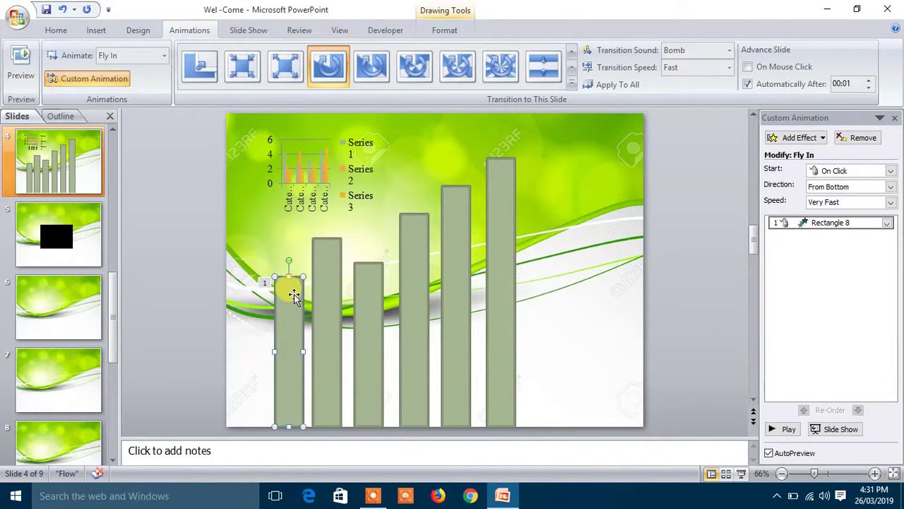
- Add Fly In entrances to the second and third bars
left_click(325, 248)
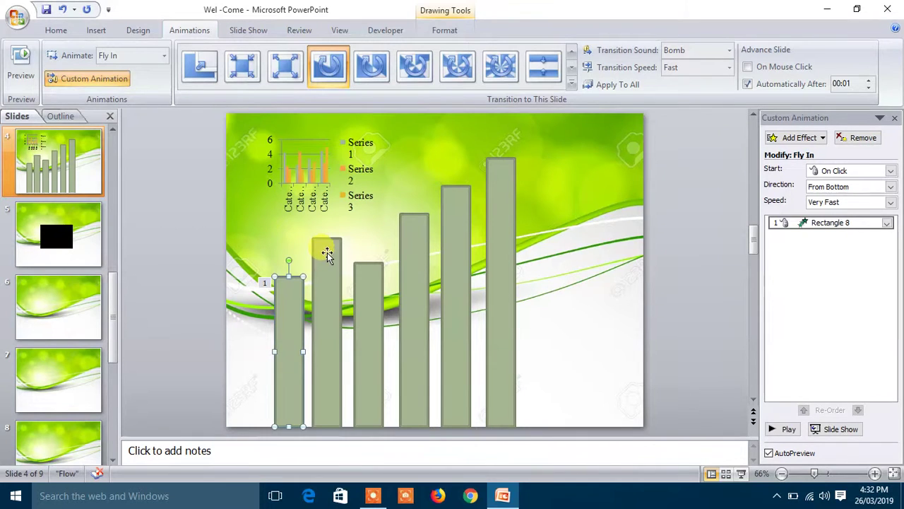
left_click(809, 140)
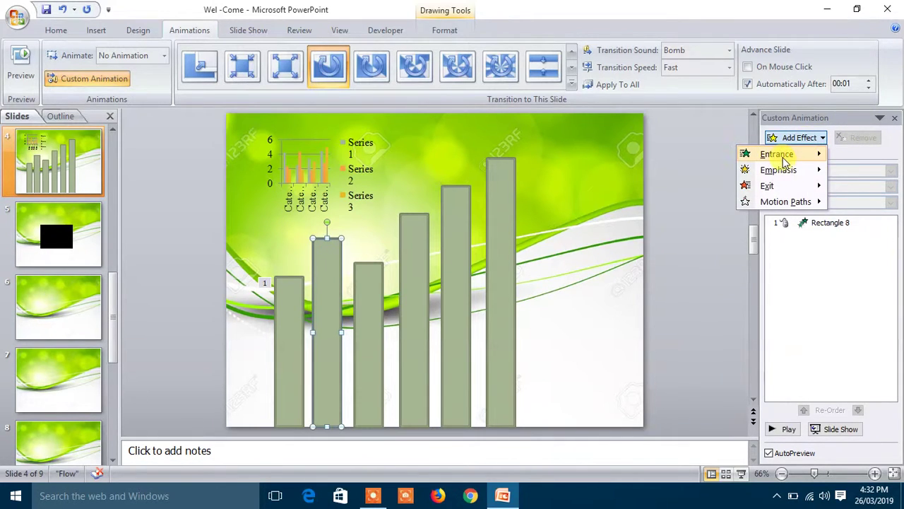
mouse_move(773, 154)
left_click(674, 236)
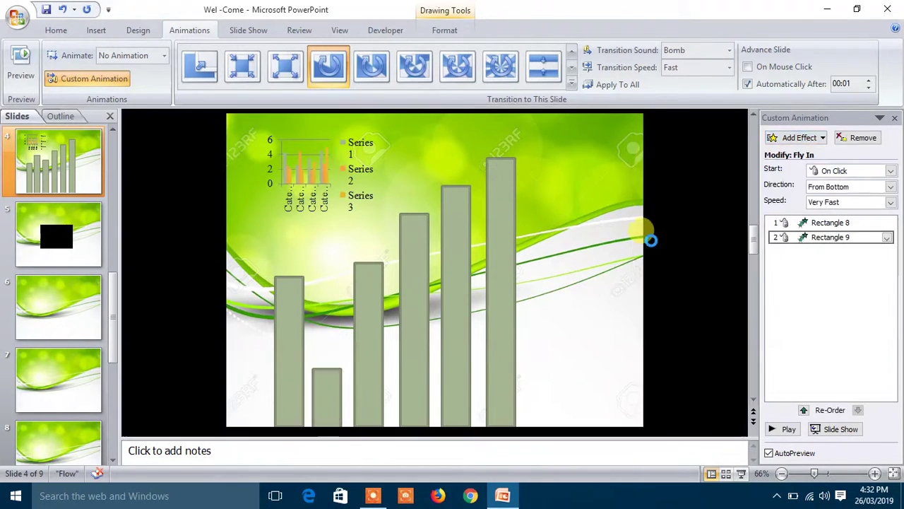
left_click(364, 275)
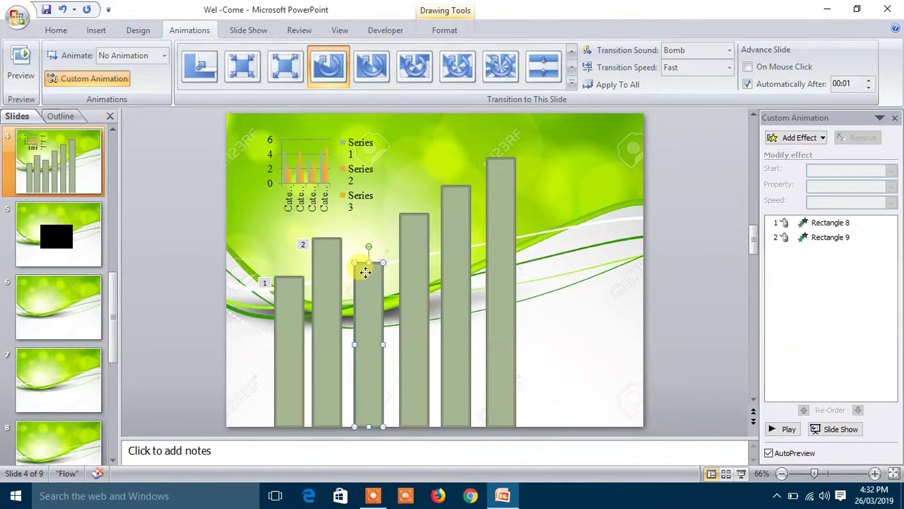
left_click(799, 138)
mouse_move(777, 154)
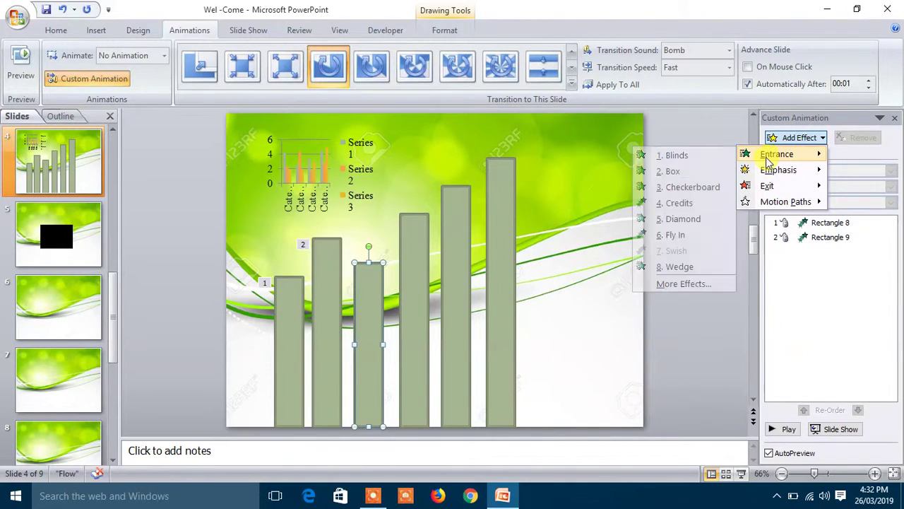
left_click(670, 237)
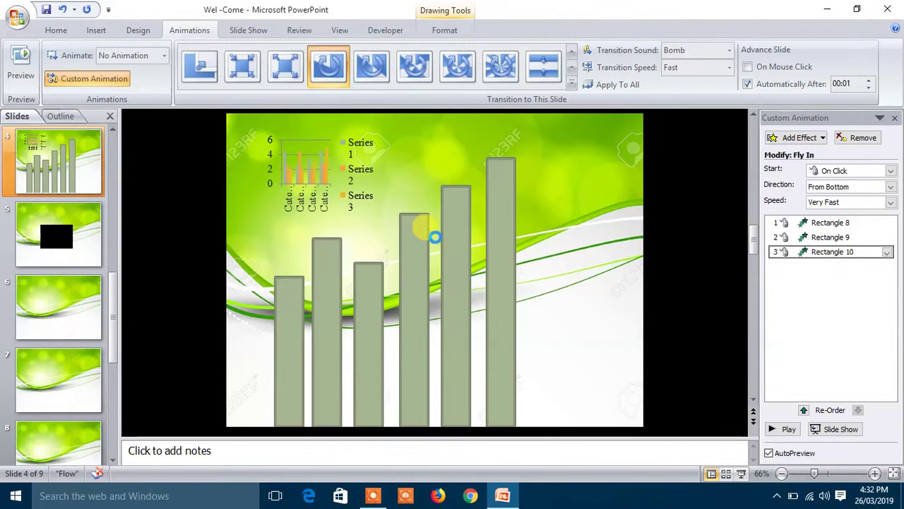
- Add Fly In entrances to the fourth, fifth and sixth bars, then start the slide show
left_click(415, 225)
left_click(788, 137)
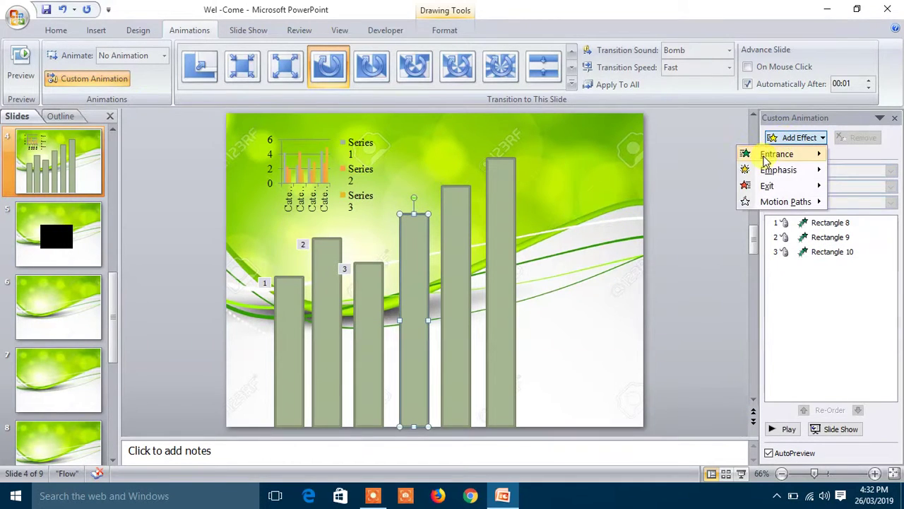
mouse_move(754, 154)
left_click(664, 242)
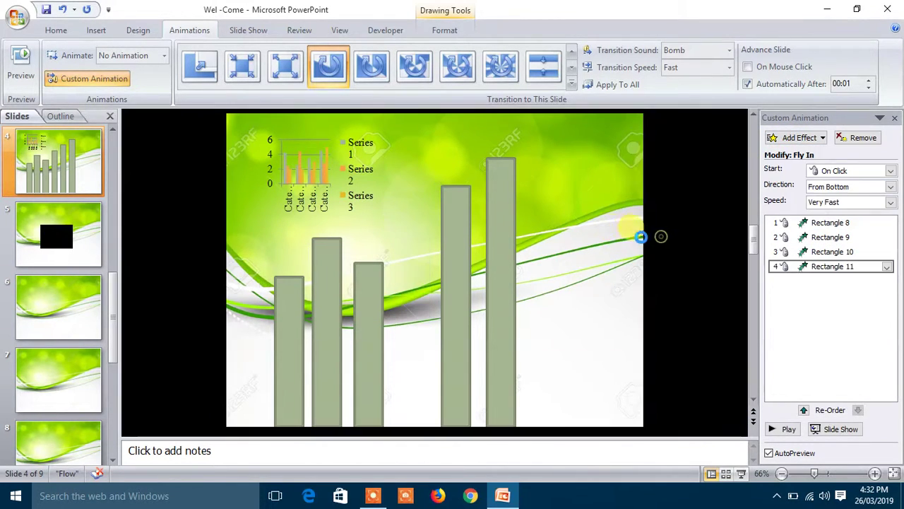
left_click(463, 201)
left_click(800, 138)
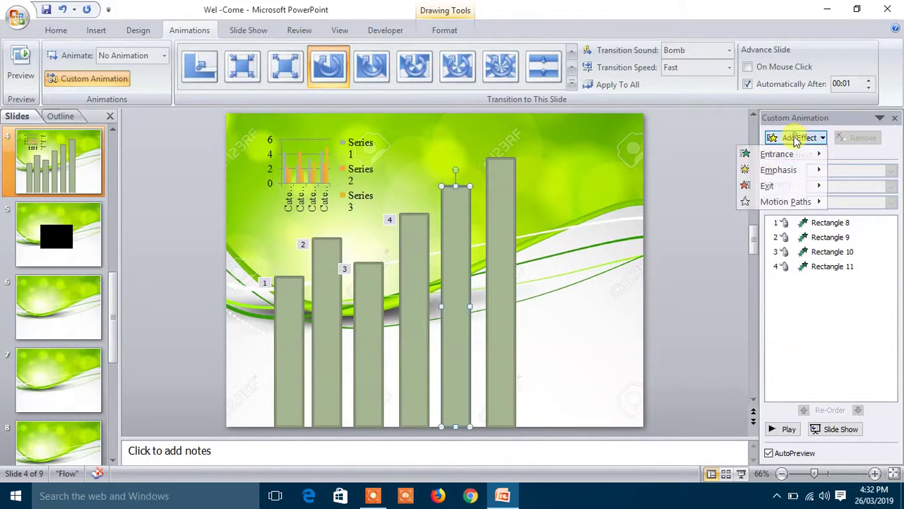
mouse_move(768, 154)
left_click(689, 242)
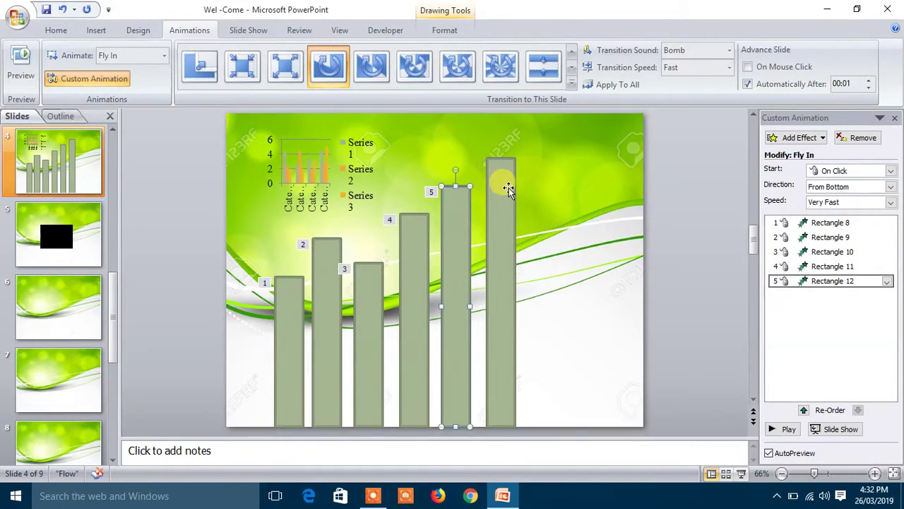
left_click(805, 138)
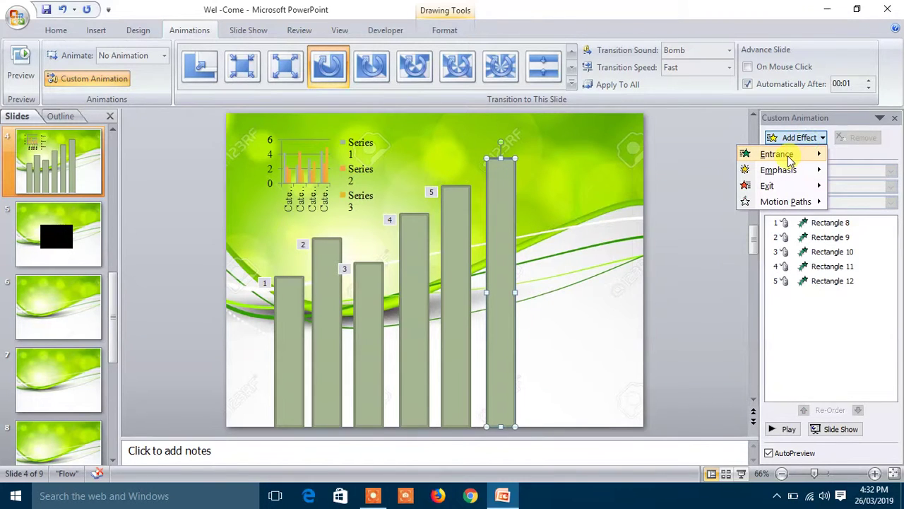
mouse_move(777, 154)
left_click(675, 236)
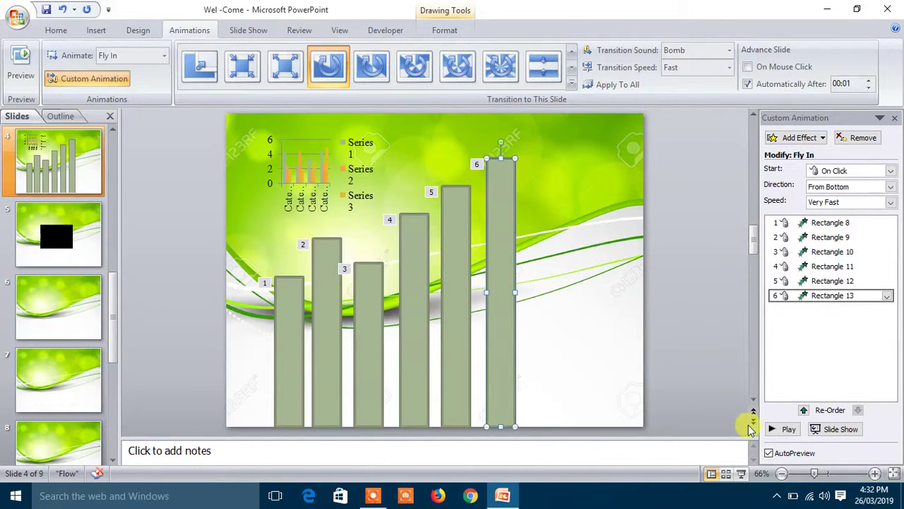
left_click(830, 443)
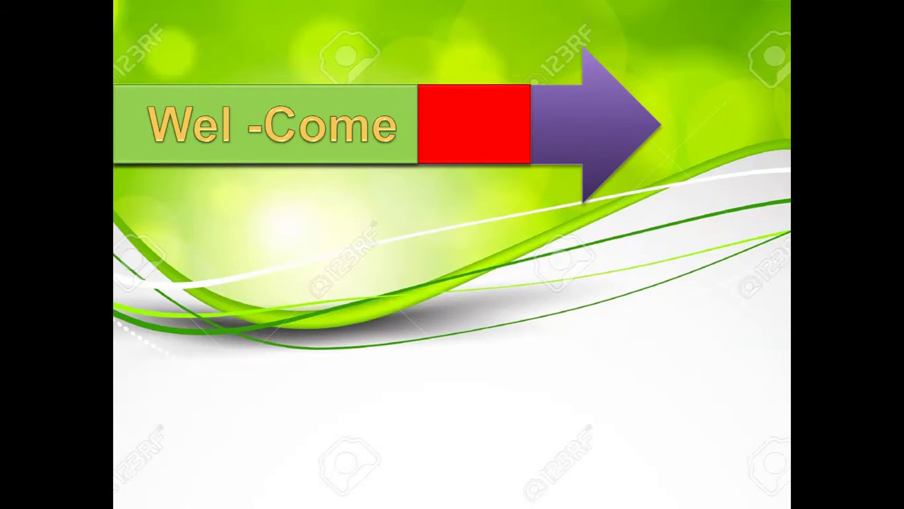
- Advance through the slides, including the flying-in bars, then end the show with Esc
left_click(536, 326)
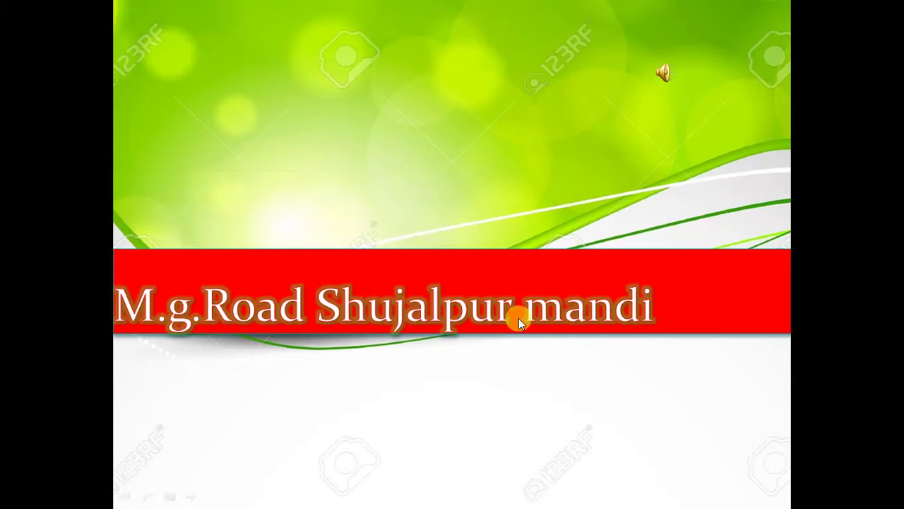
left_click(543, 239)
left_click(544, 238)
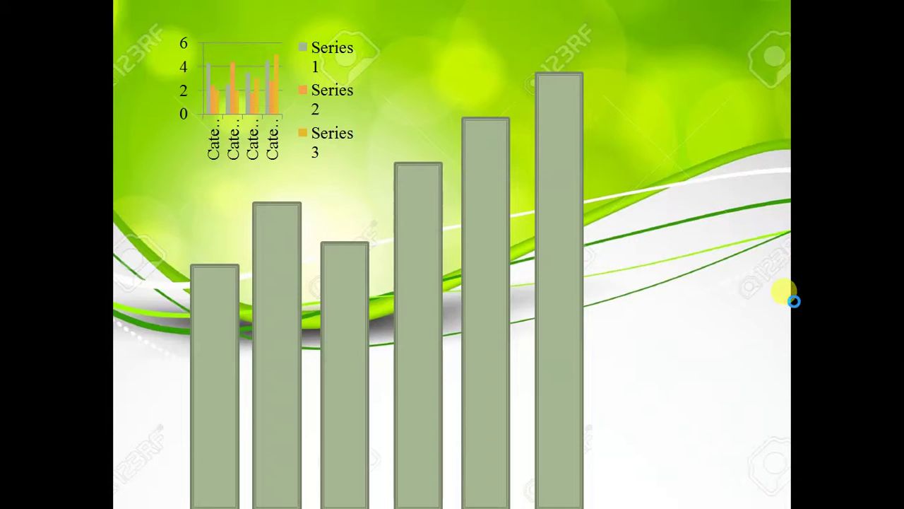
left_click(790, 297)
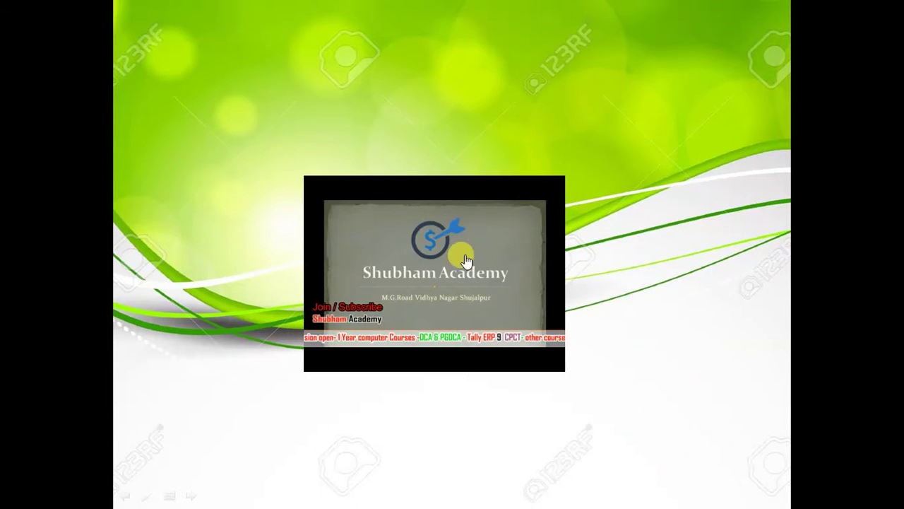
key("Escape")
- On slide 4, turn off the 'Automatically After 00:01' slide advance, then select a bar
key("Up")
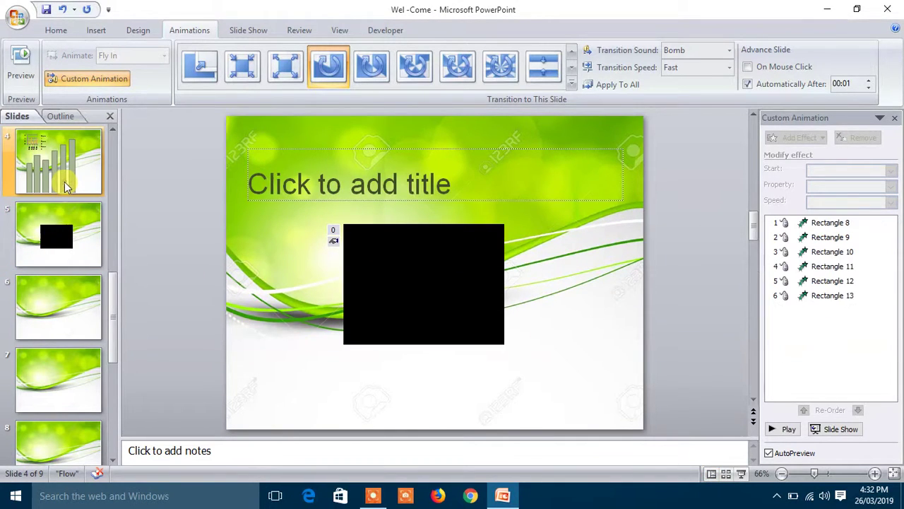
left_click(277, 296)
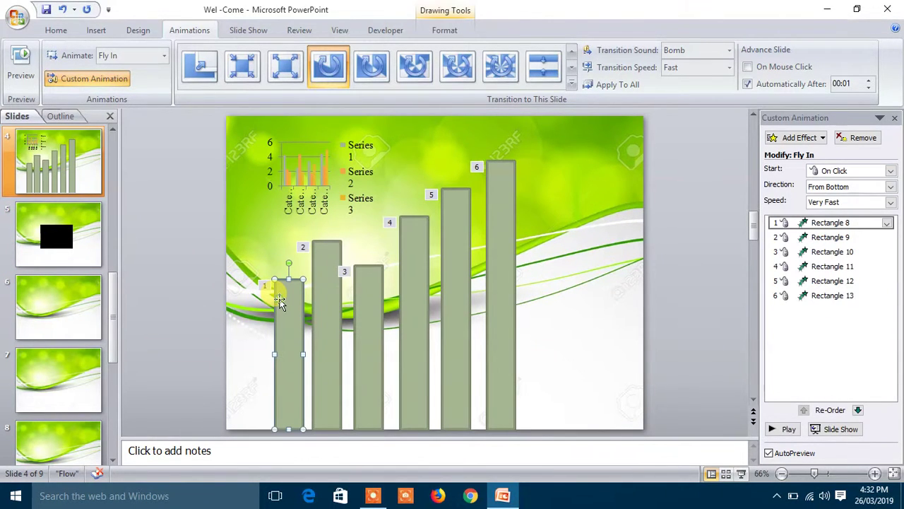
left_click(316, 190)
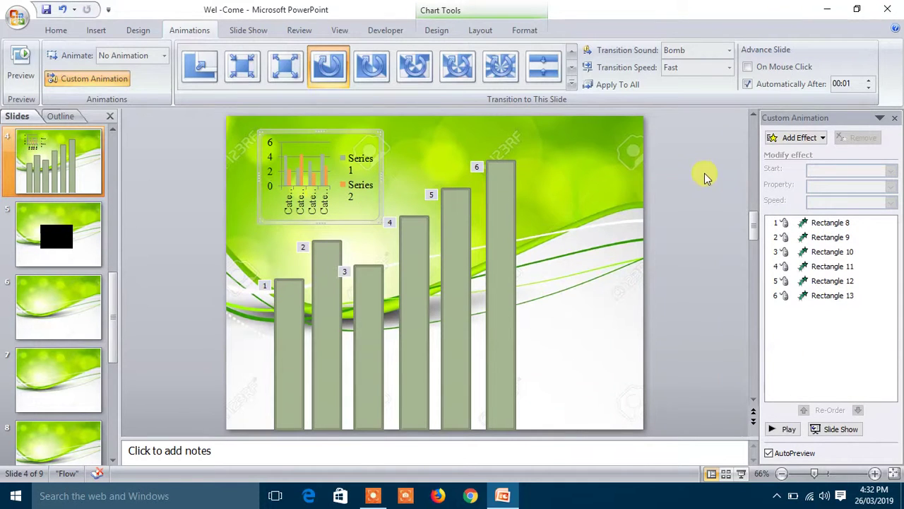
left_click(757, 85)
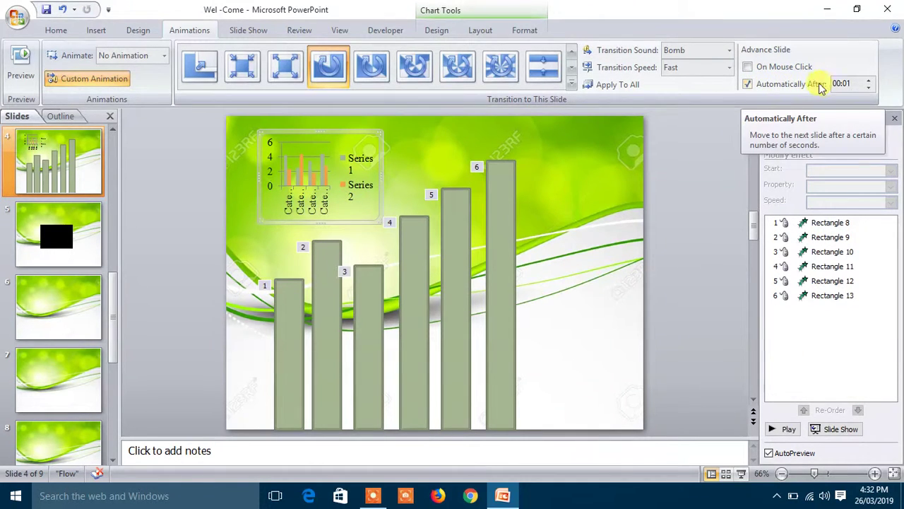
left_click(795, 83)
left_click(539, 239)
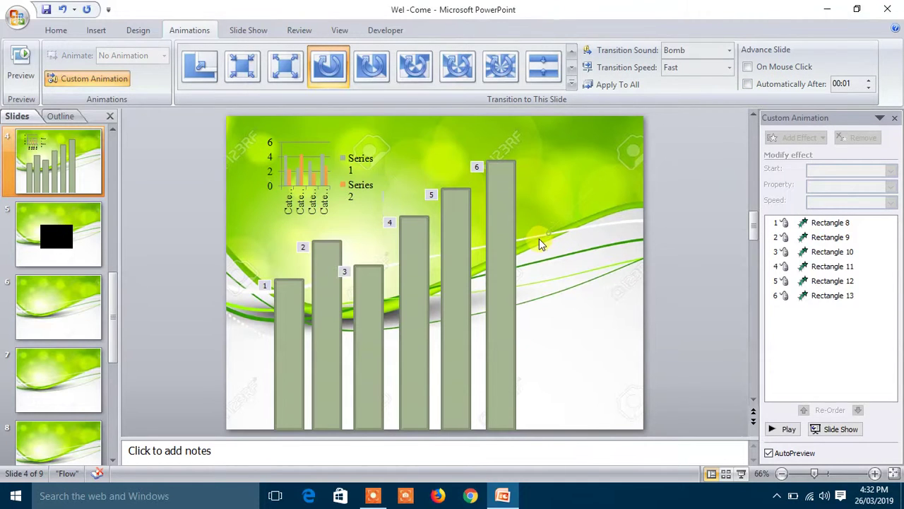
left_click(314, 300)
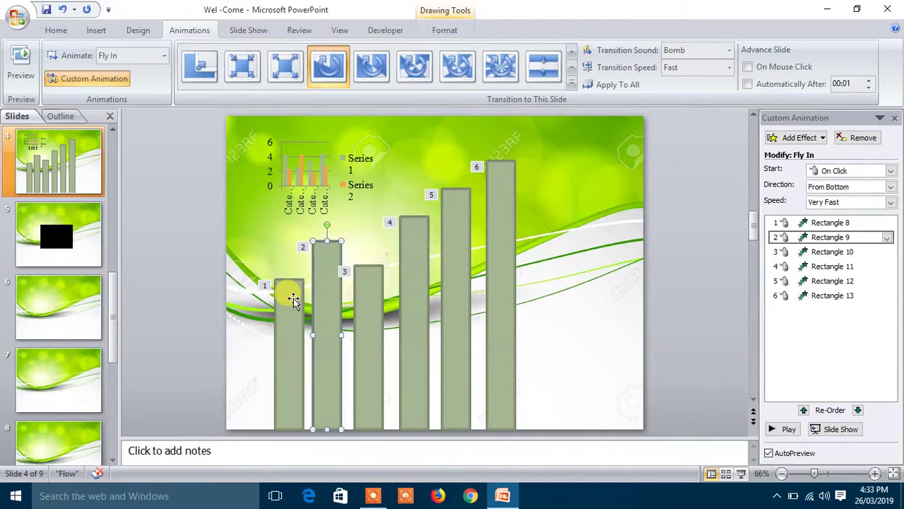
left_click(292, 298)
- Give the first bar an orange shape style with an outer shadow
double_click(293, 299)
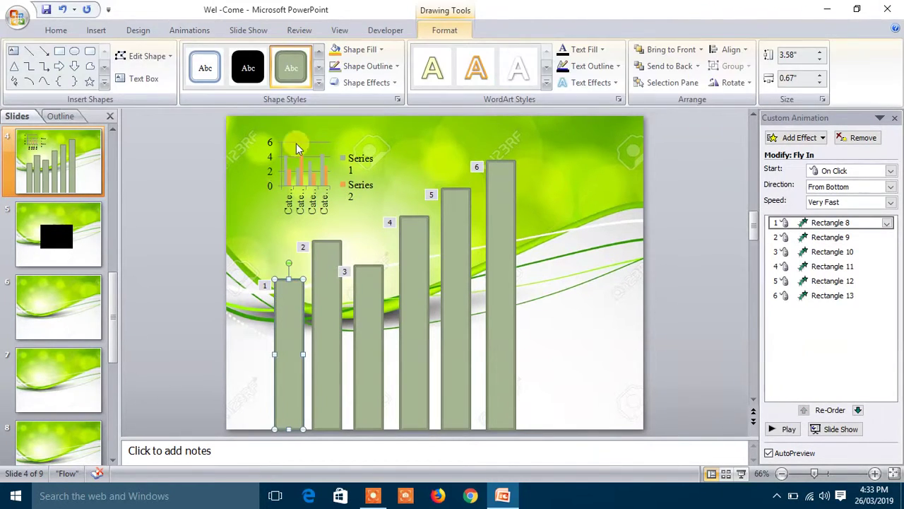
left_click(320, 83)
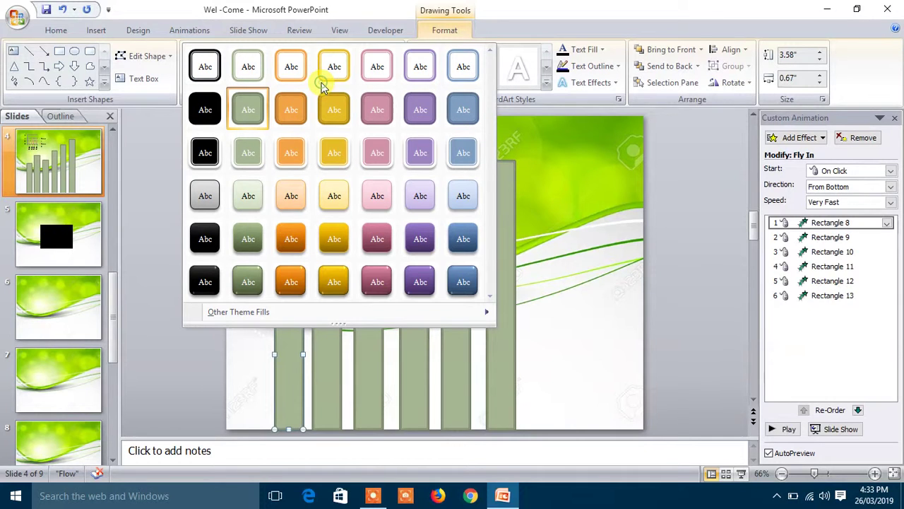
left_click(299, 238)
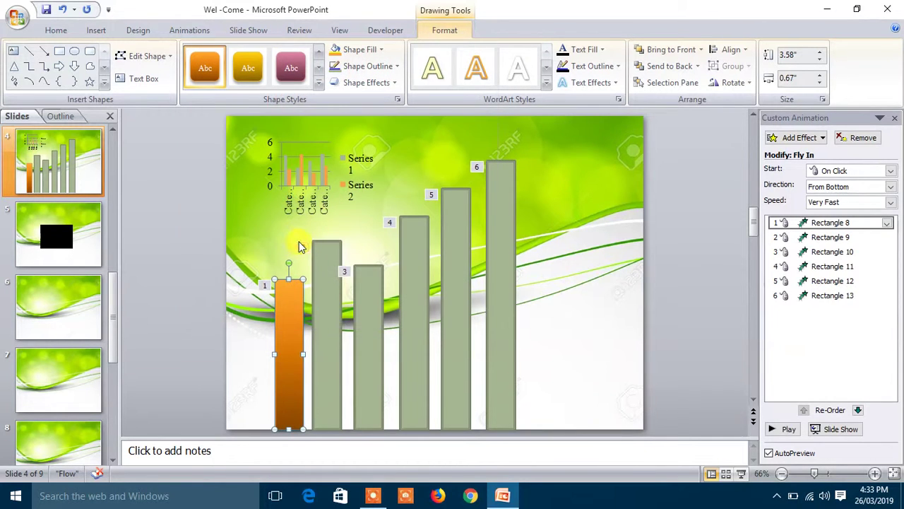
left_click(392, 83)
mouse_move(398, 146)
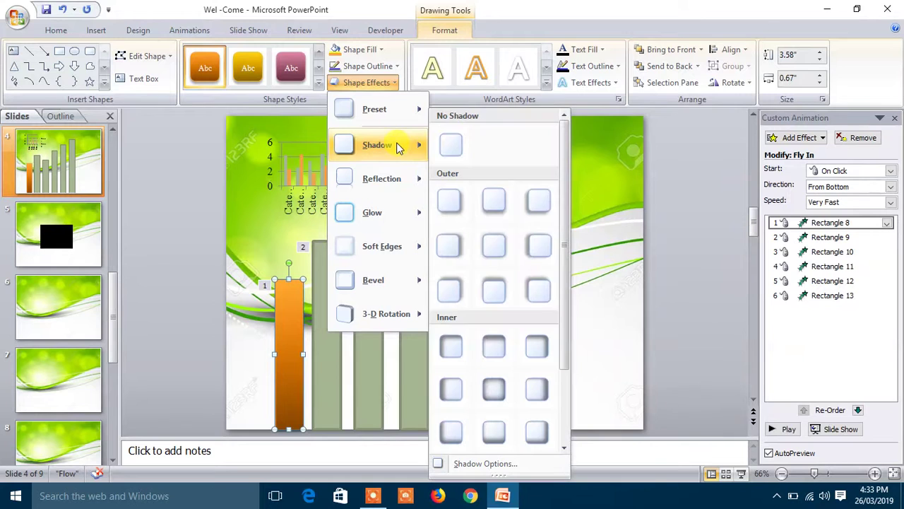
left_click(493, 251)
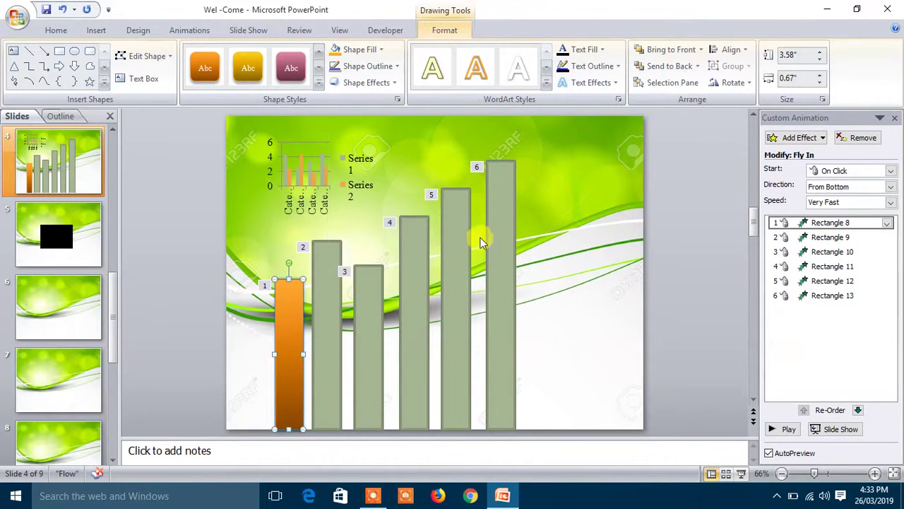
- Style the second bar pink and fill the third bar red with an inner shadow
left_click(319, 321)
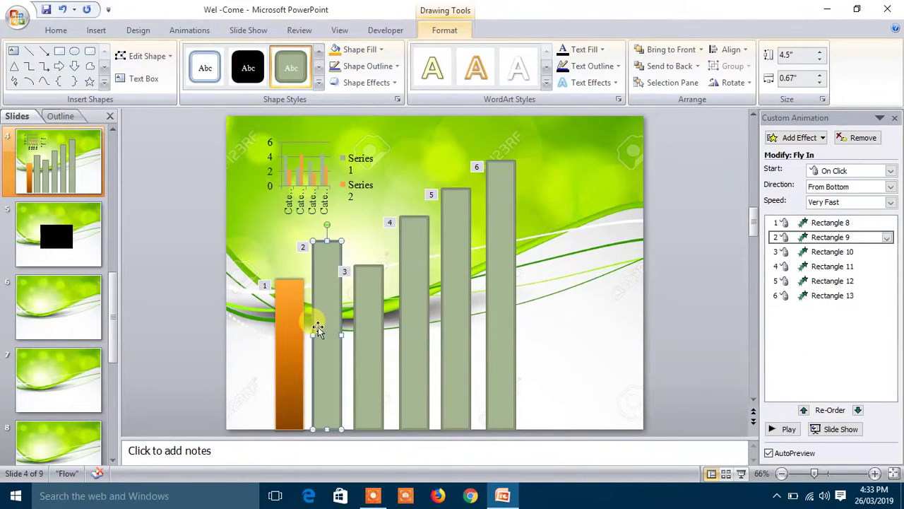
left_click(318, 82)
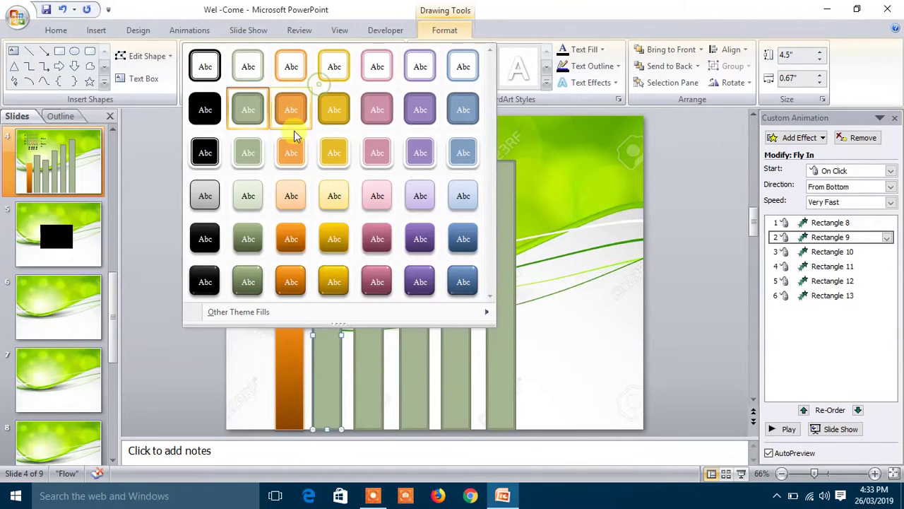
left_click(375, 281)
left_click(368, 277)
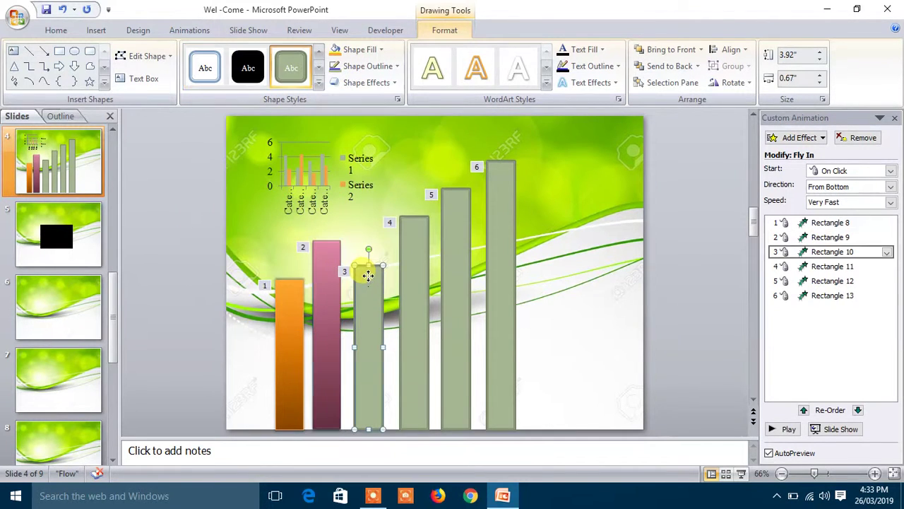
left_click(368, 53)
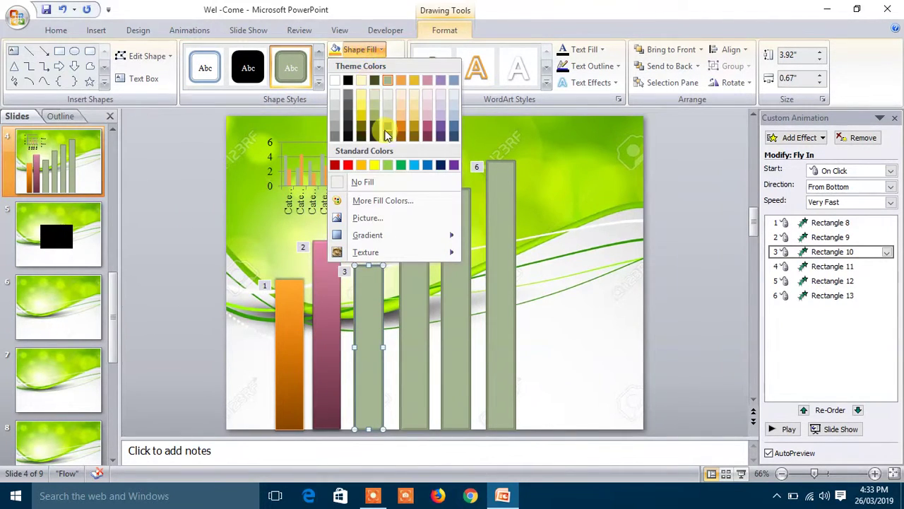
left_click(351, 161)
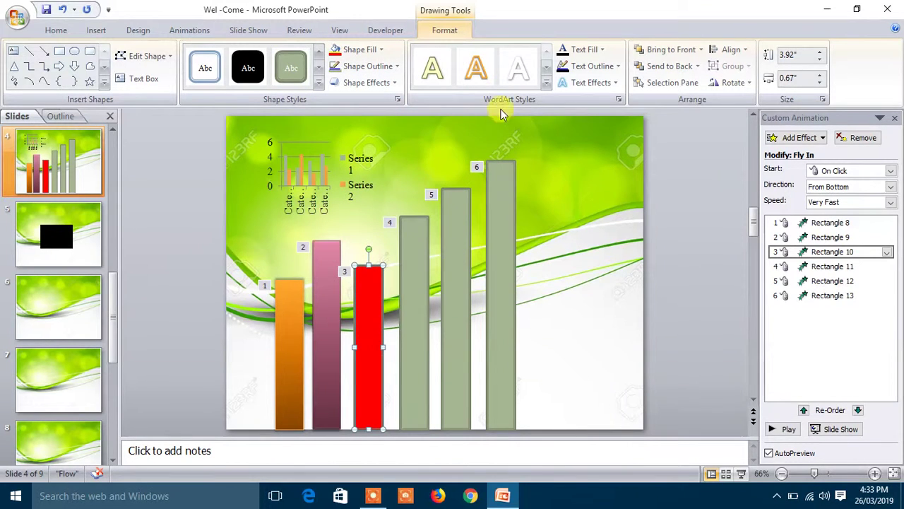
left_click(394, 88)
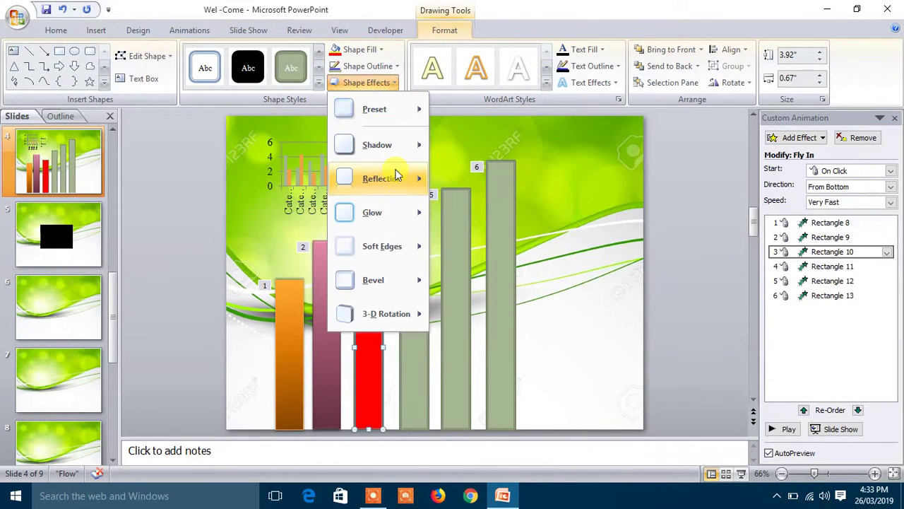
mouse_move(414, 146)
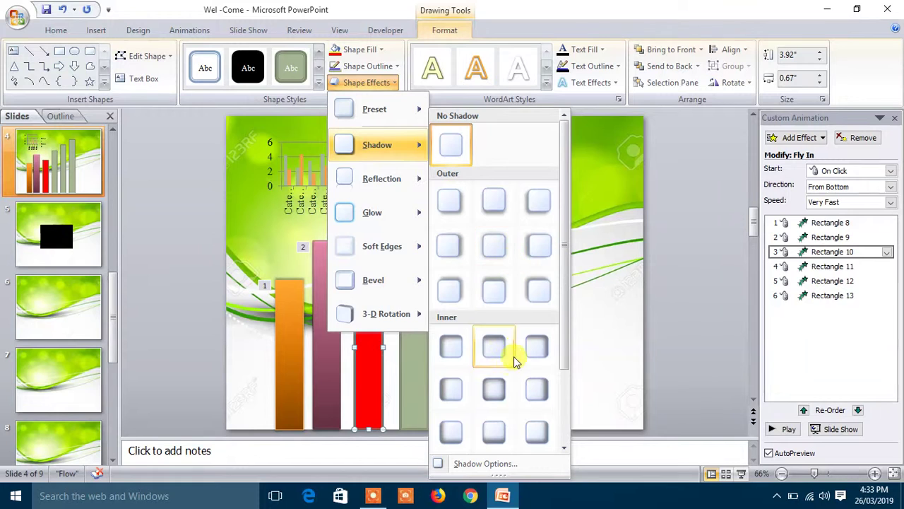
left_click(498, 389)
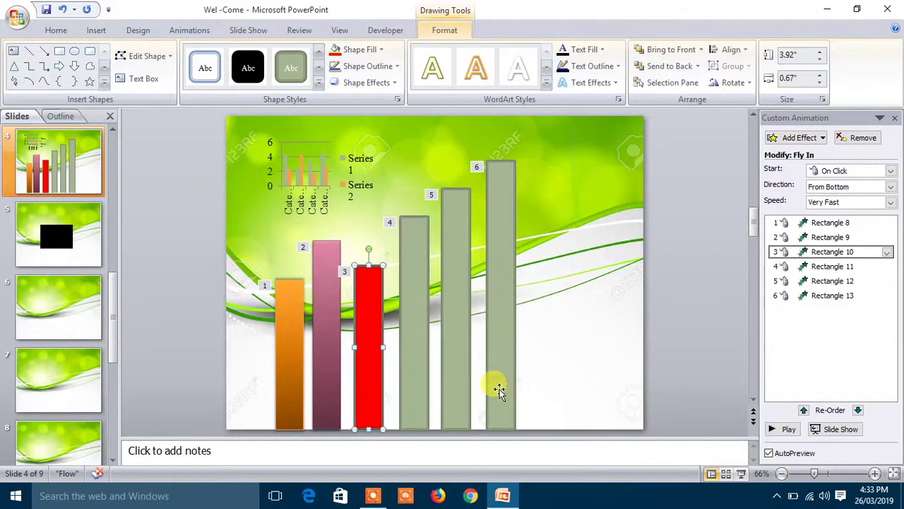
- Fill the fourth, fifth and sixth bars light green, orange and rose pink
left_click(405, 243)
left_click(357, 49)
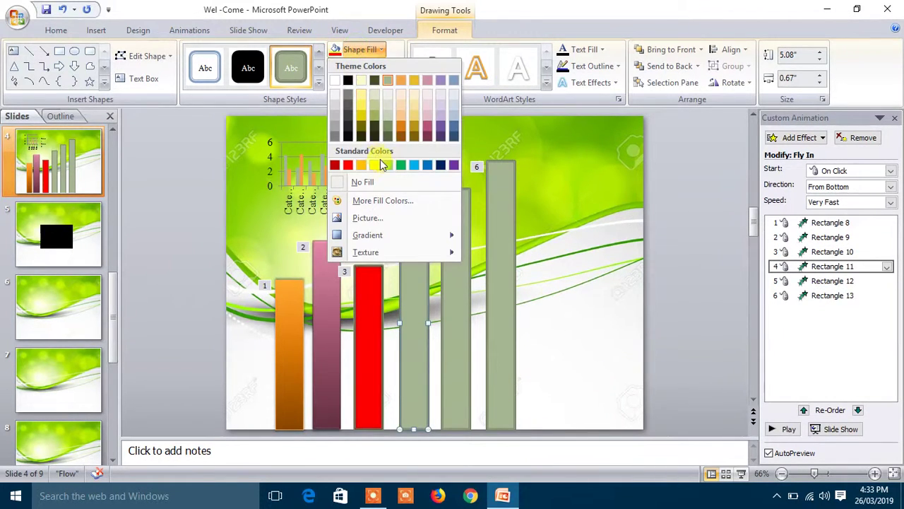
left_click(388, 165)
left_click(450, 197)
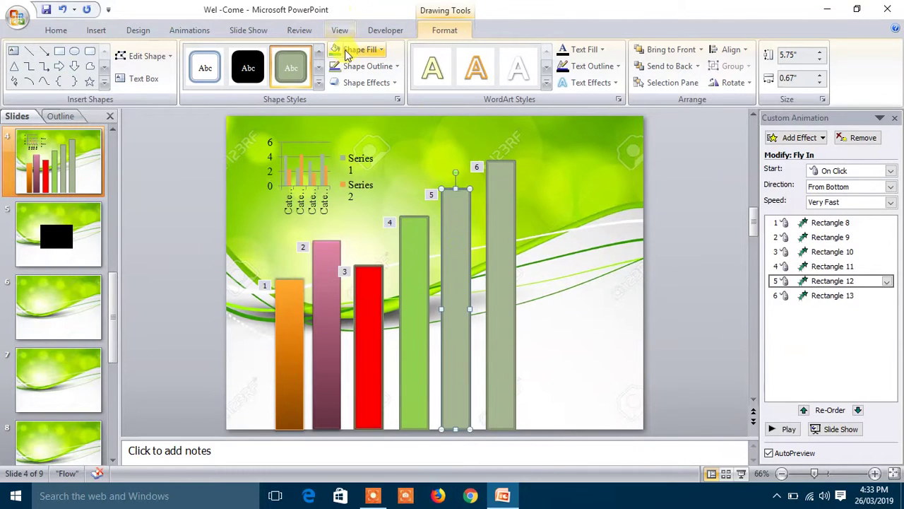
left_click(346, 51)
left_click(400, 131)
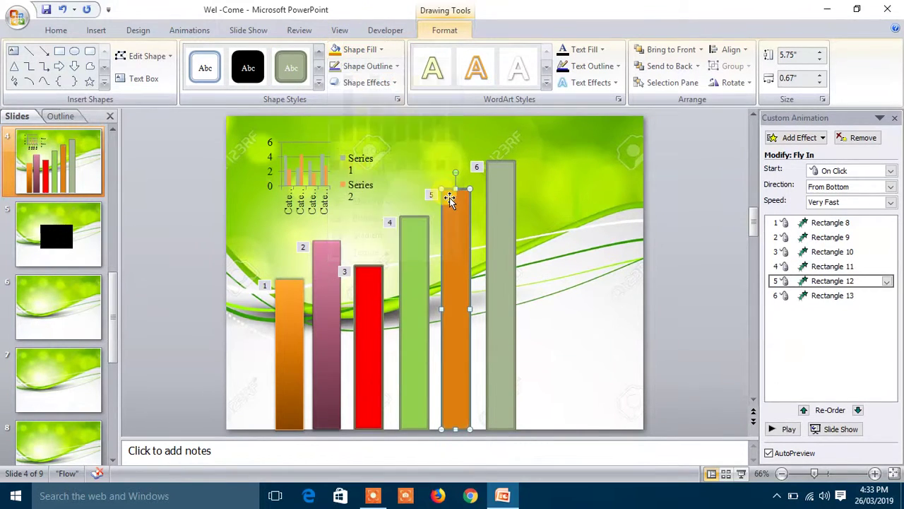
left_click(494, 191)
left_click(357, 53)
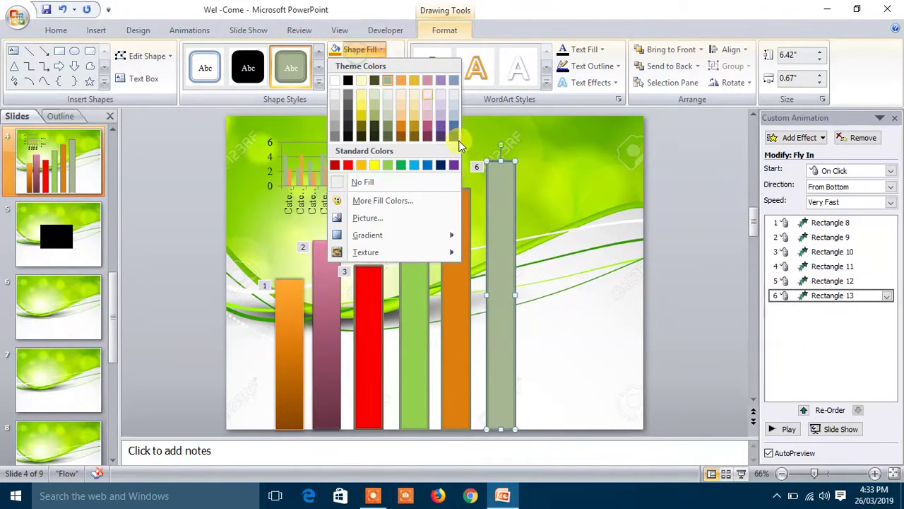
left_click(435, 137)
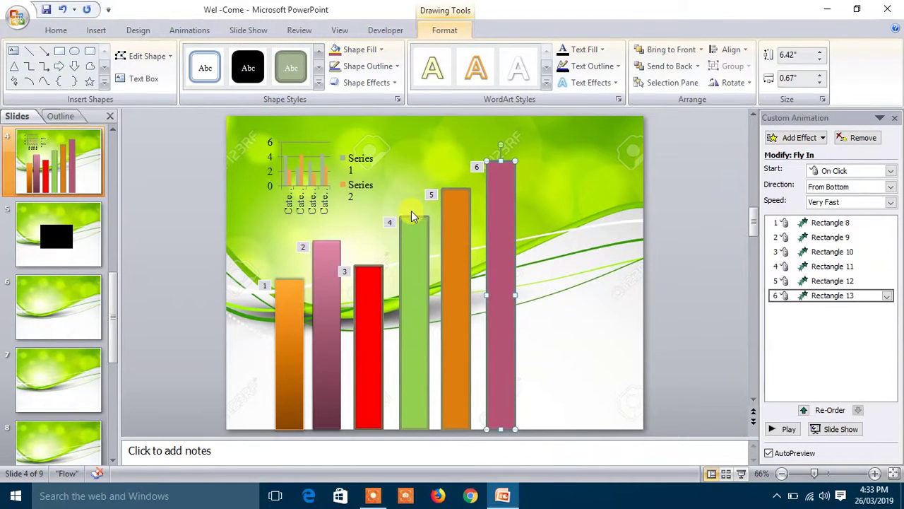
left_click(284, 309)
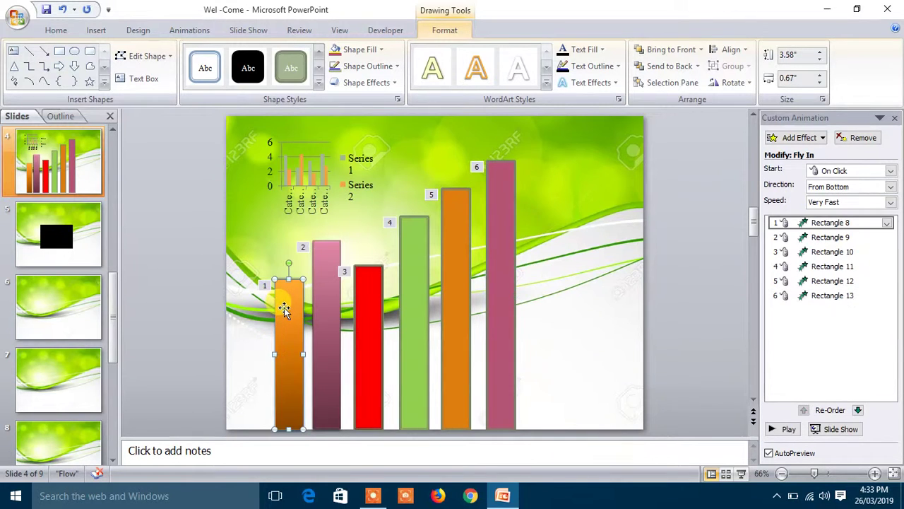
- Type year labels 2014 and 2015 into the first two bars
right_click(283, 307)
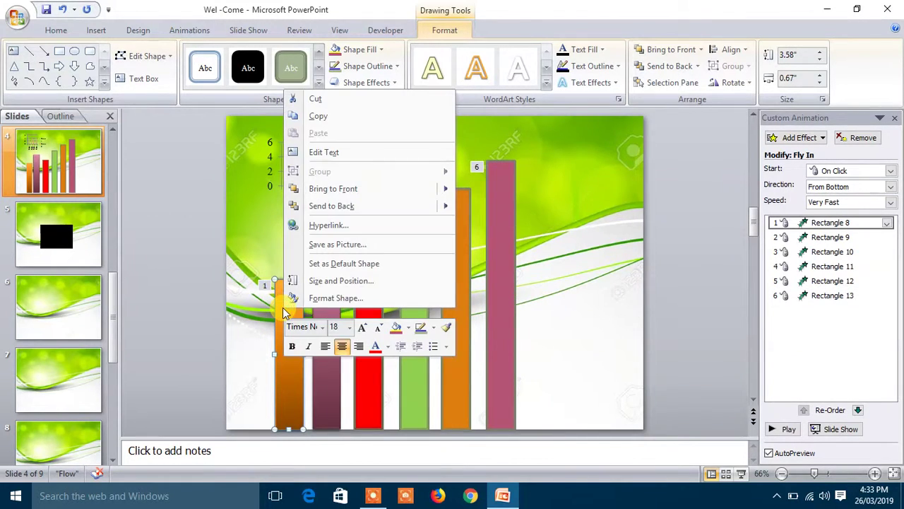
left_click(342, 156)
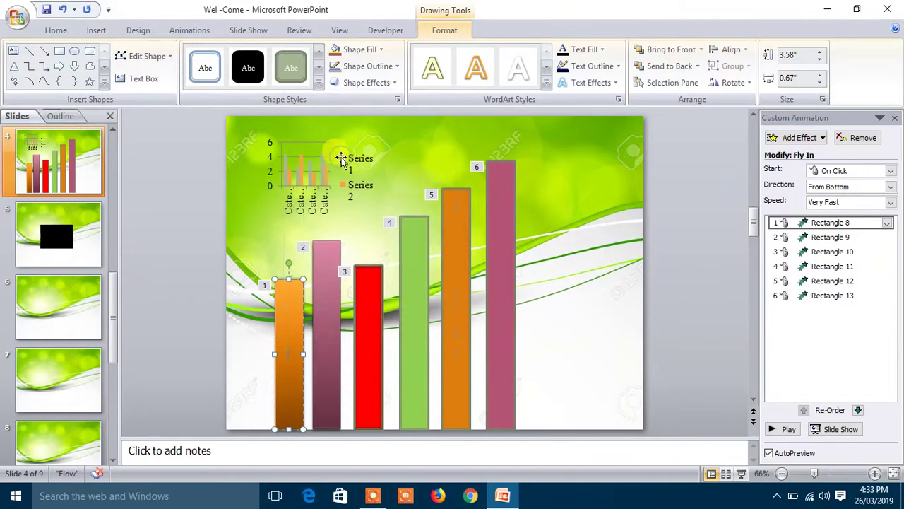
type("F")
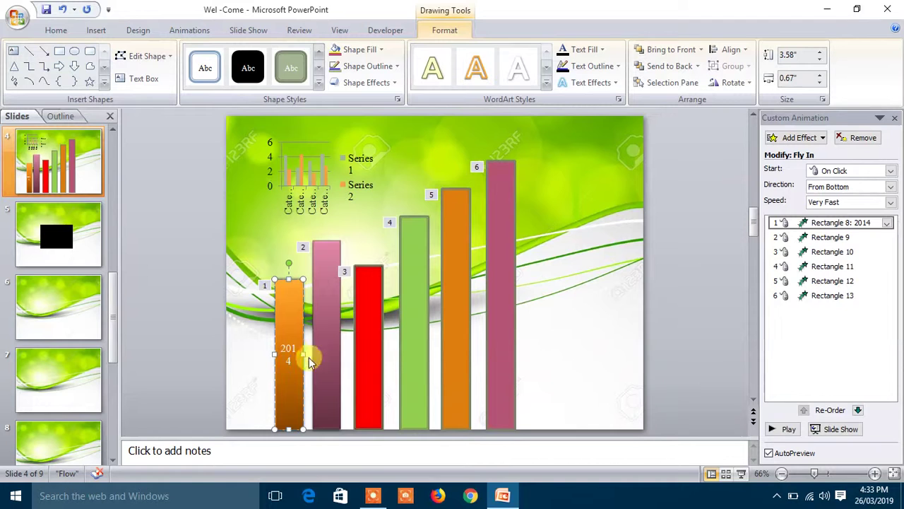
left_click(324, 348)
right_click(325, 350)
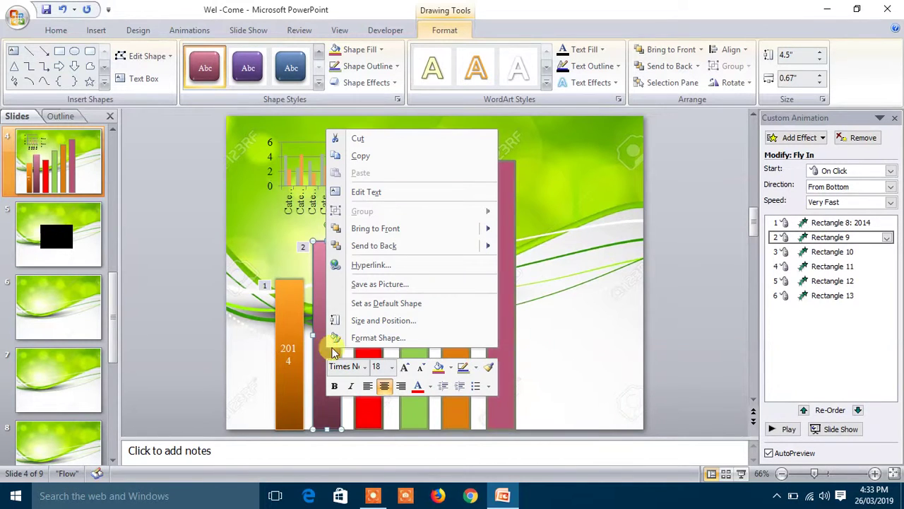
left_click(381, 193)
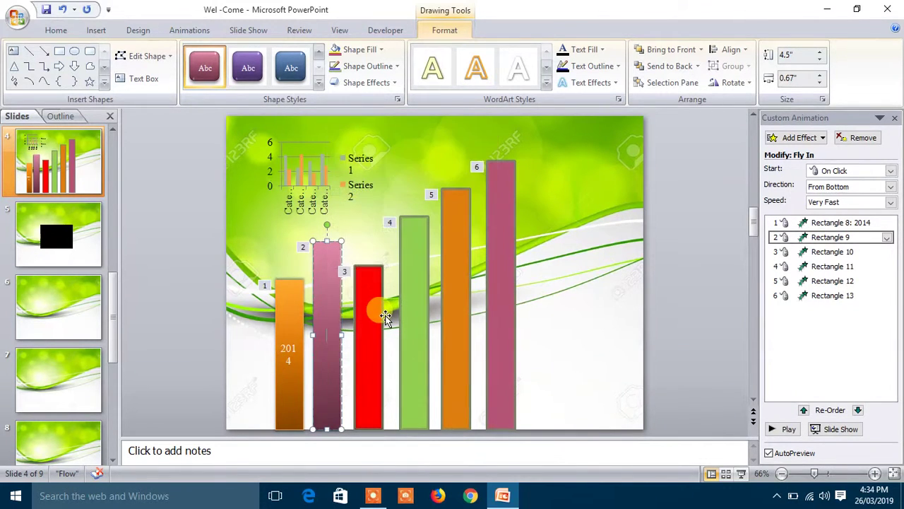
type("2015")
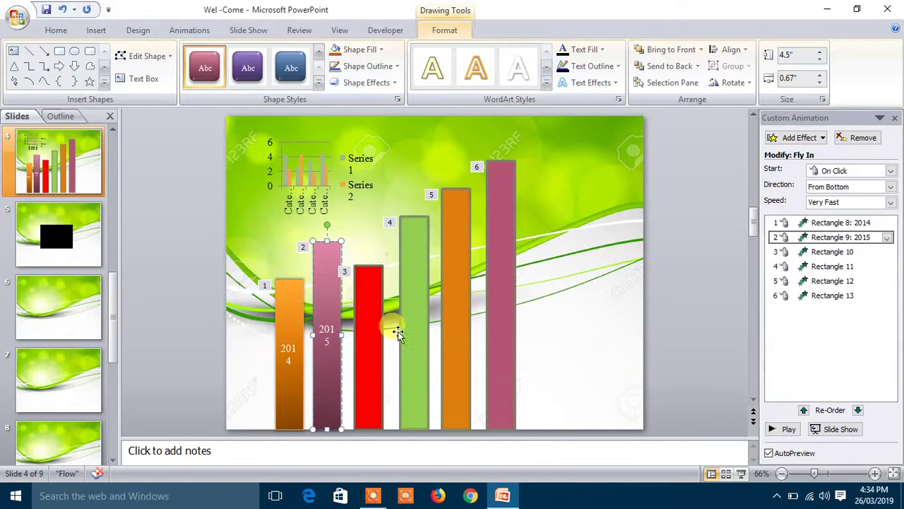
- Label the red bar 2016 and the green bar 2017
left_click(372, 334)
right_click(376, 336)
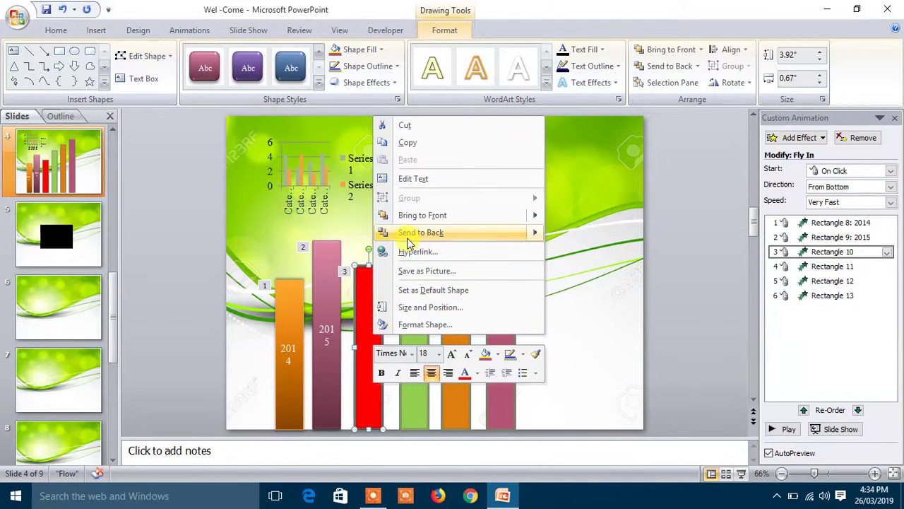
left_click(415, 181)
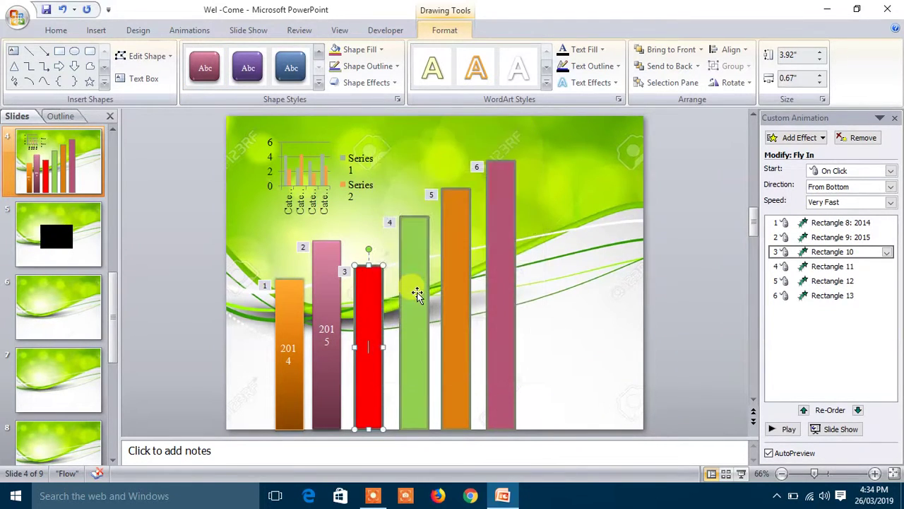
type("2016")
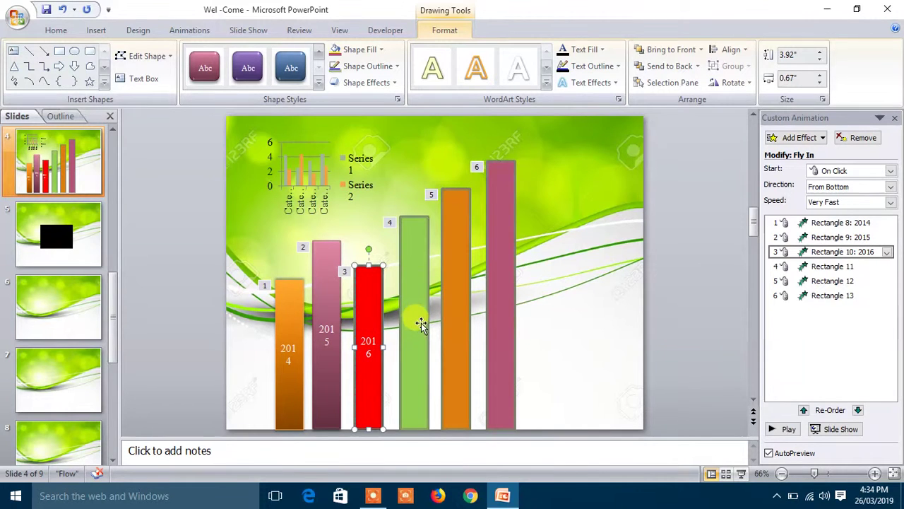
left_click(419, 332)
right_click(410, 331)
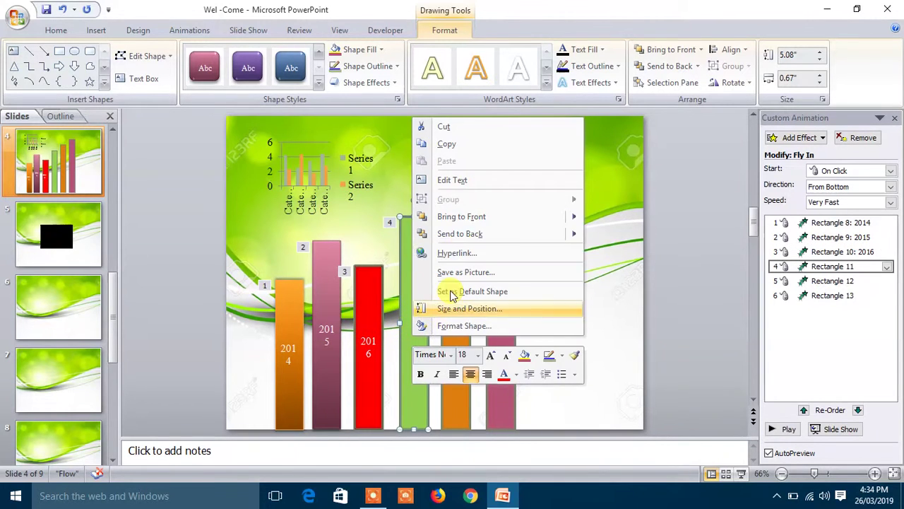
left_click(467, 179)
type("201")
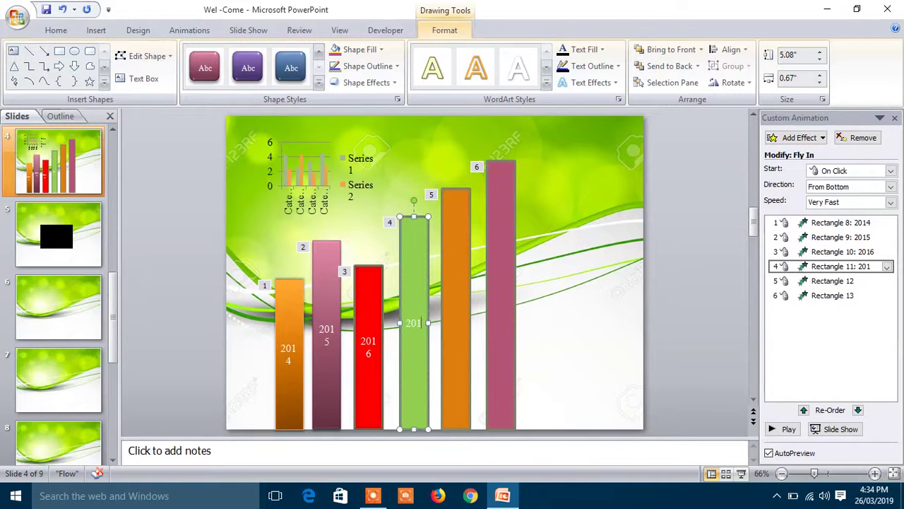
type("7")
- Label the orange bar 2018/ and the pink bar 2019
left_click(460, 326)
right_click(459, 324)
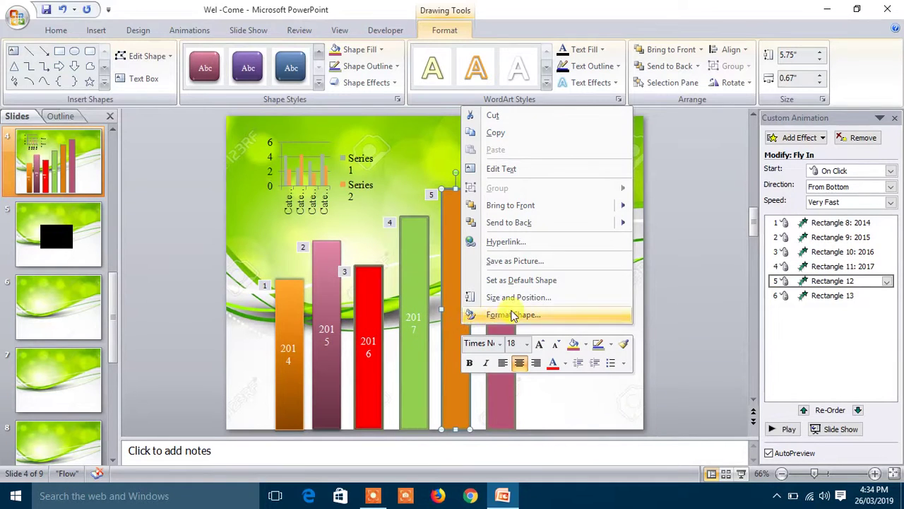
left_click(503, 169)
type("2018/")
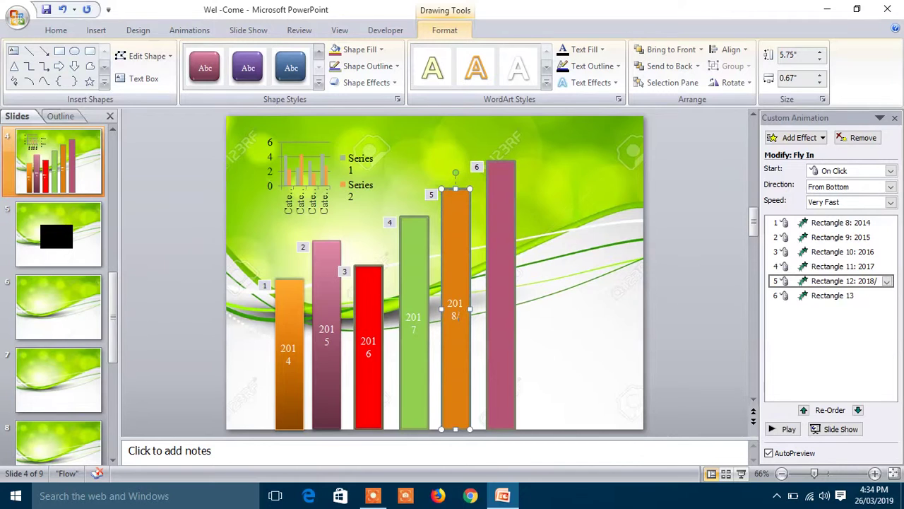
left_click(500, 305)
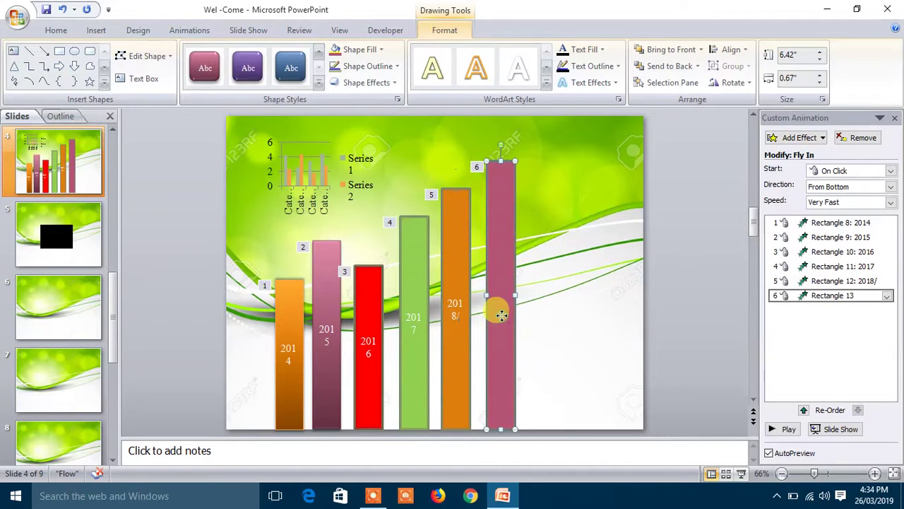
right_click(499, 305)
left_click(547, 161)
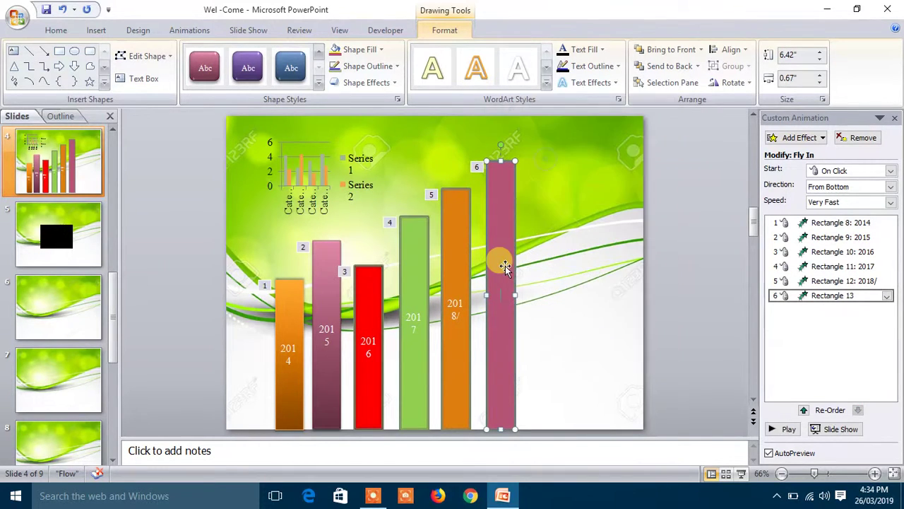
type("2019")
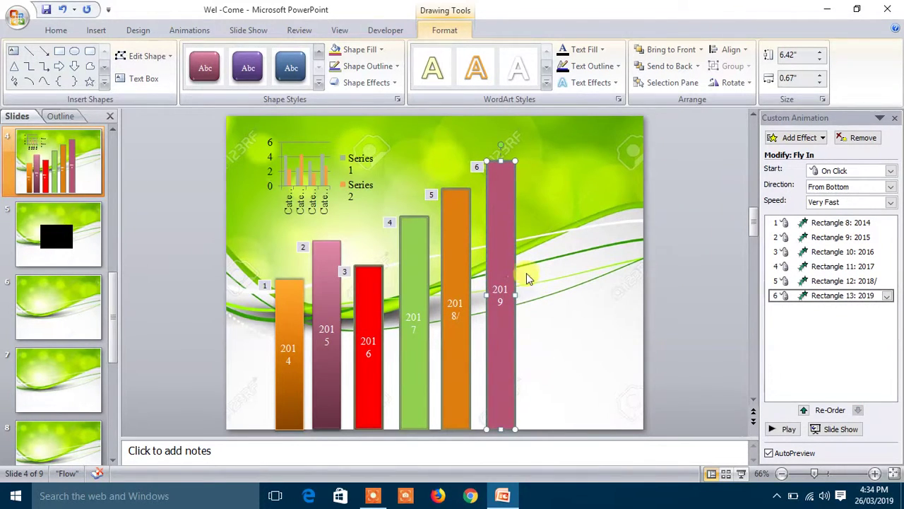
left_click(523, 283)
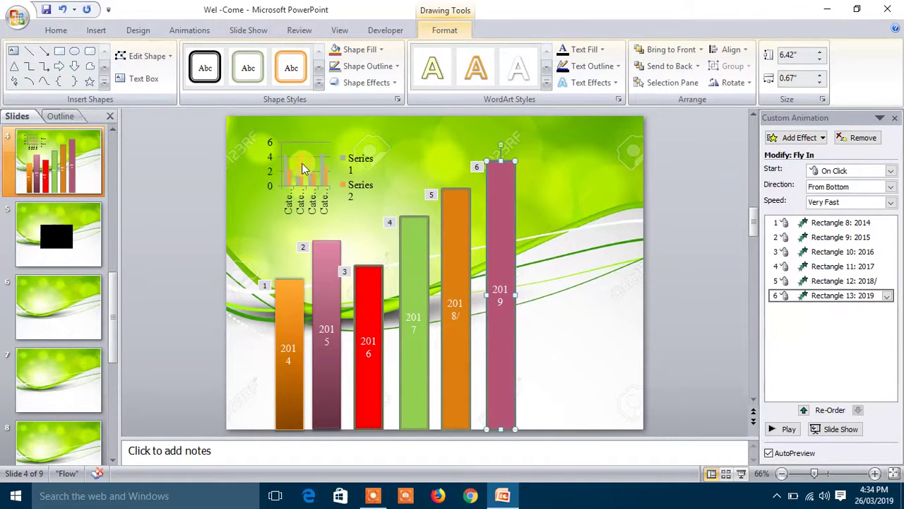
- Delete the small Series chart and widen all six bars so each year fits one line
left_click(296, 161)
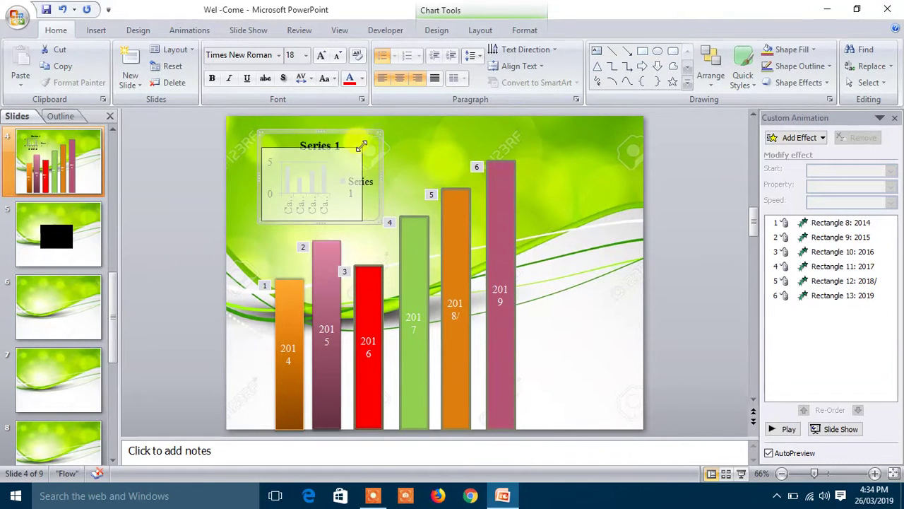
key("Delete")
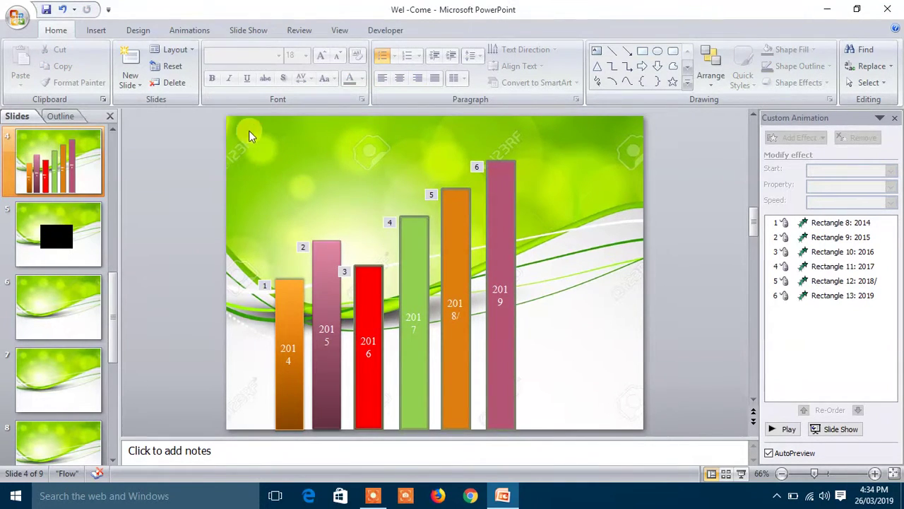
left_click_drag(248, 134, 565, 452)
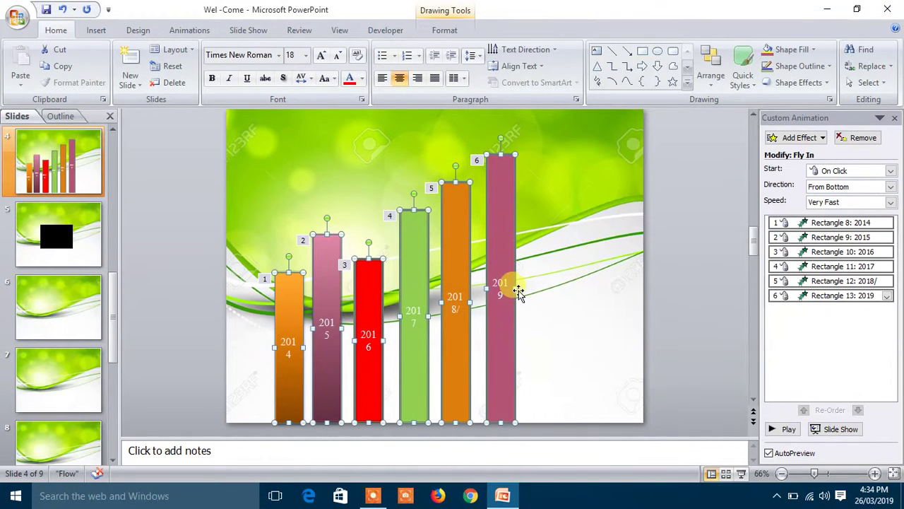
mouse_move(518, 288)
left_mouse_down()
mouse_move(530, 289)
mouse_move(516, 287)
left_mouse_up()
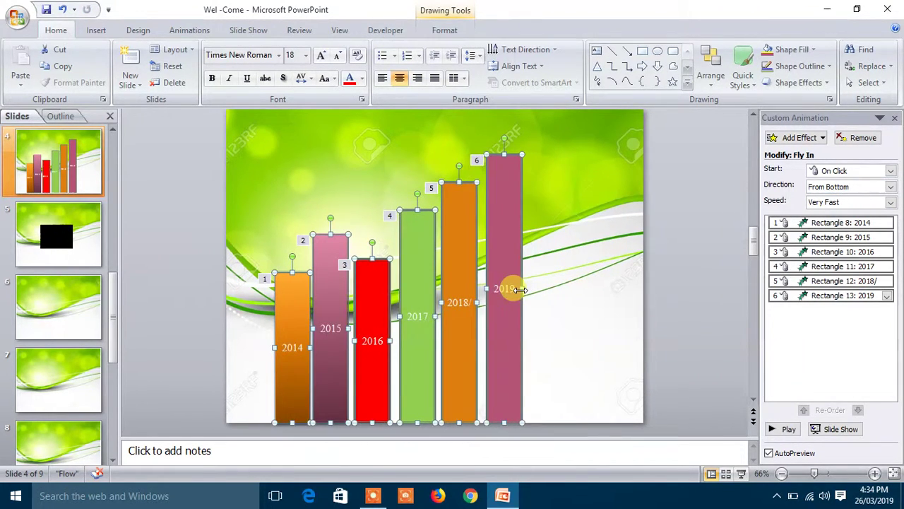
- Give the six bars an outer shadow preset and a yellow outline, leaving Quick Styles unapplied
left_click(798, 82)
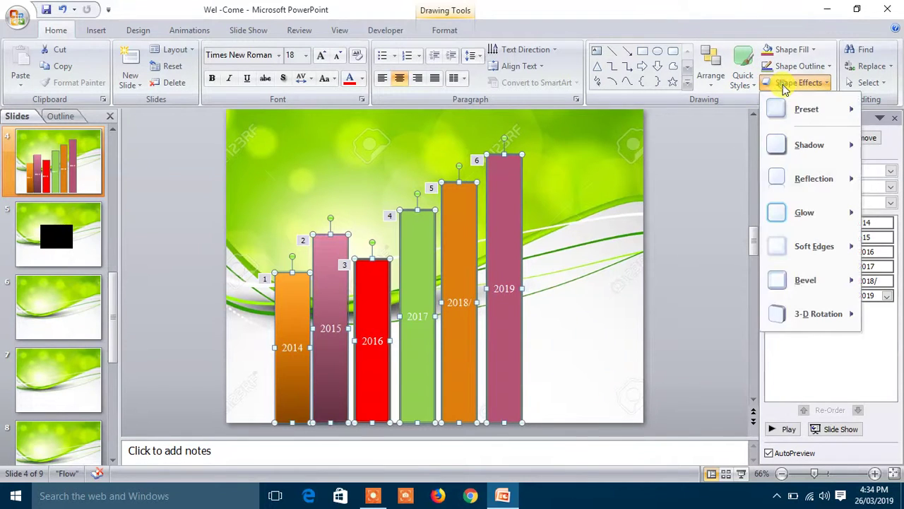
mouse_move(779, 145)
left_click(709, 205)
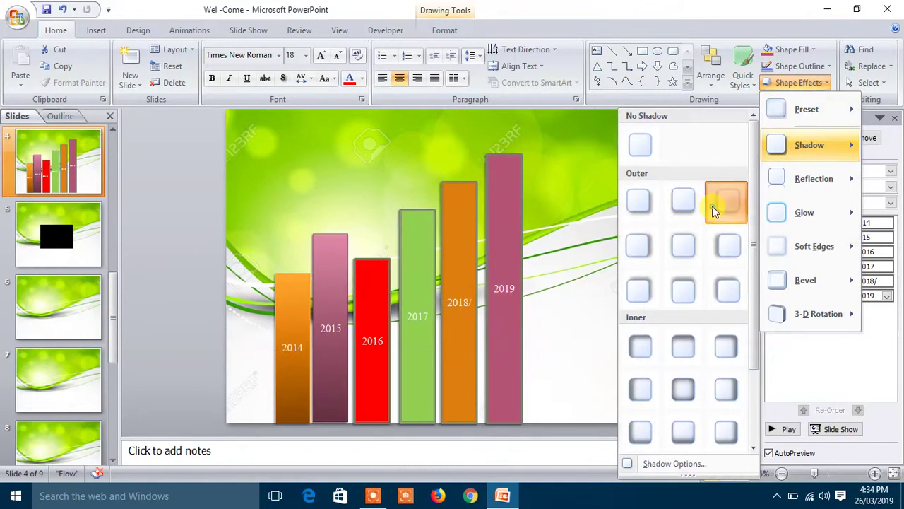
left_click(789, 66)
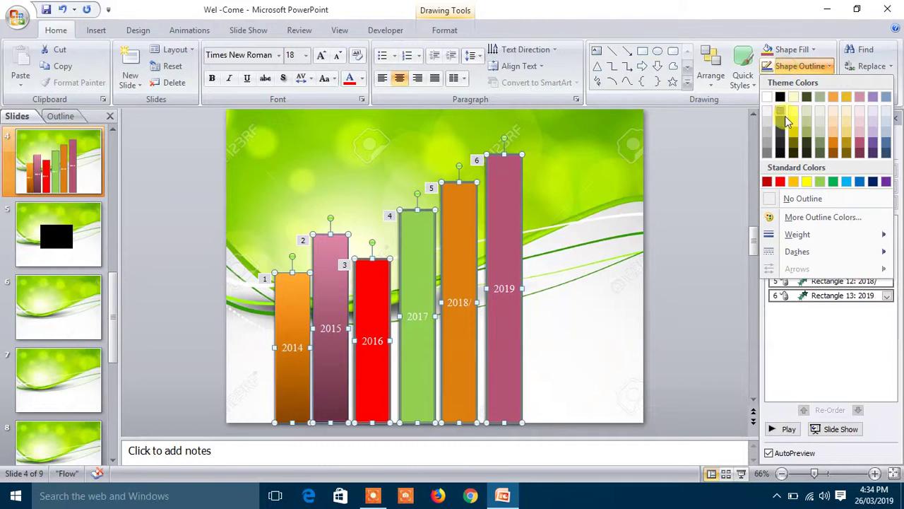
left_click(796, 140)
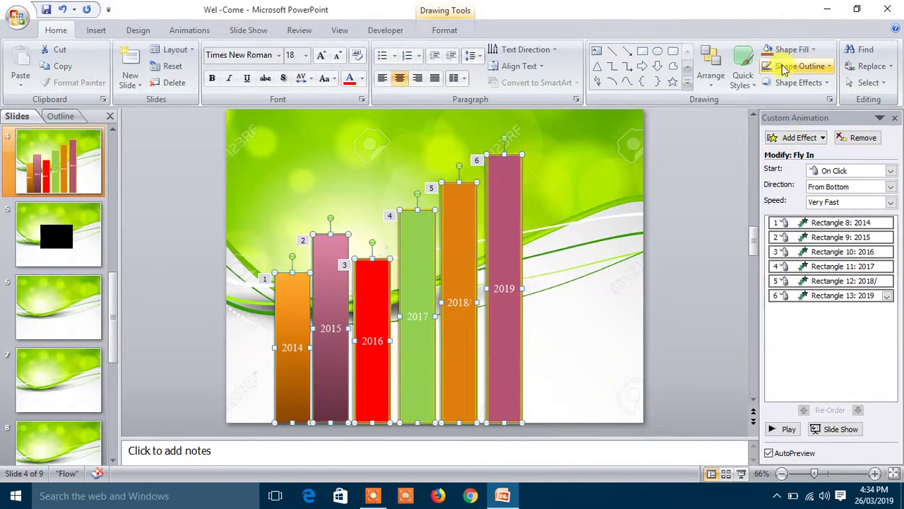
left_click(806, 82)
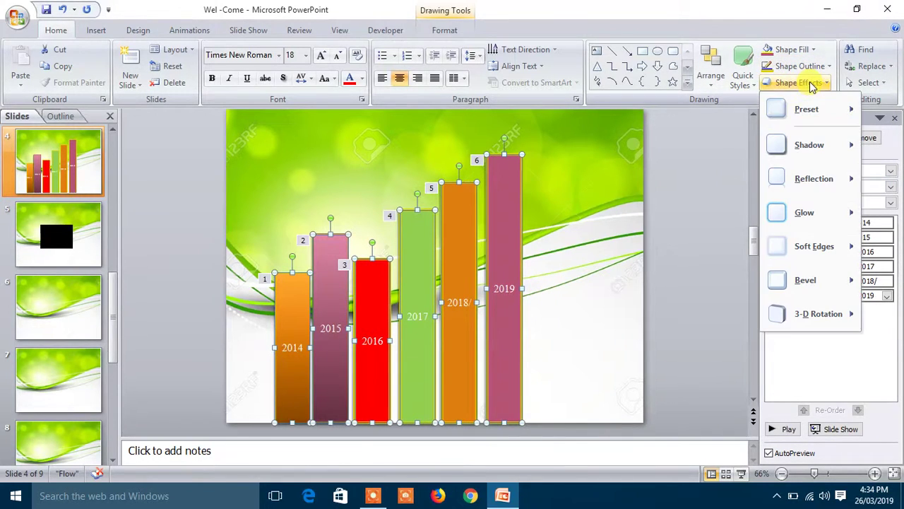
left_click(745, 71)
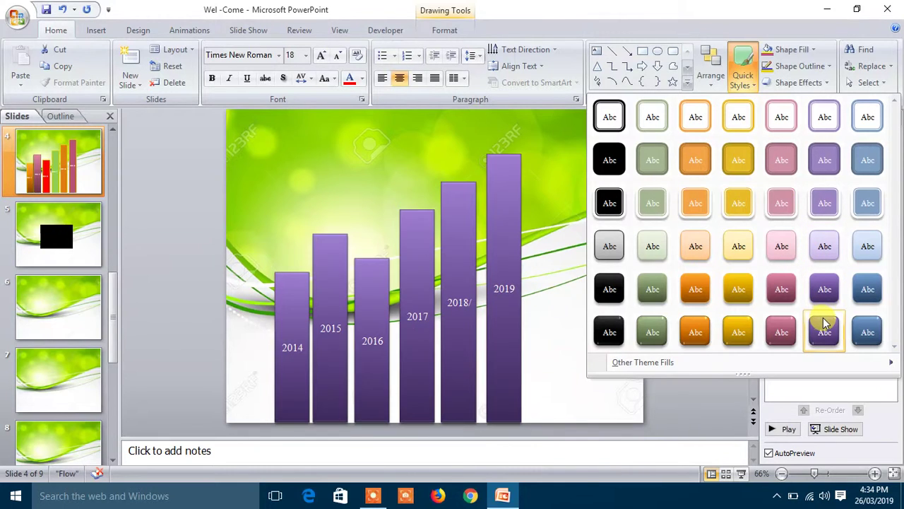
left_click(555, 161)
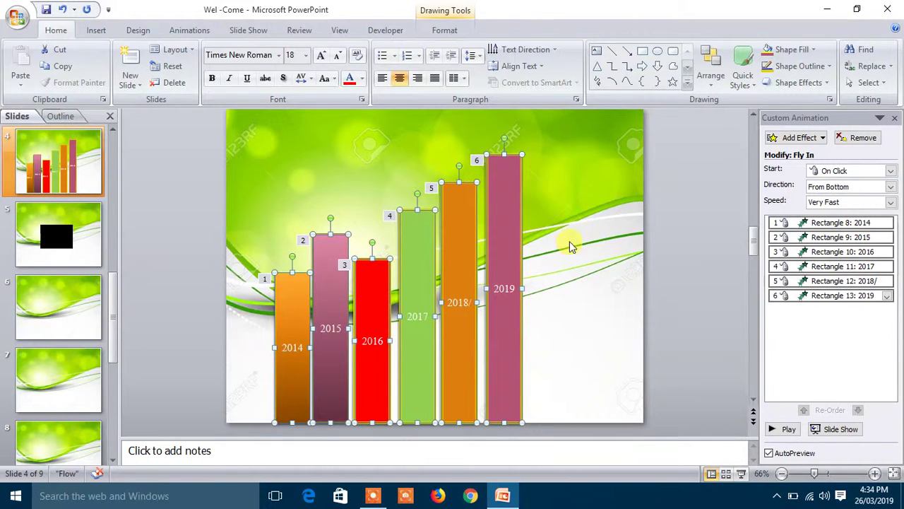
left_click(569, 197)
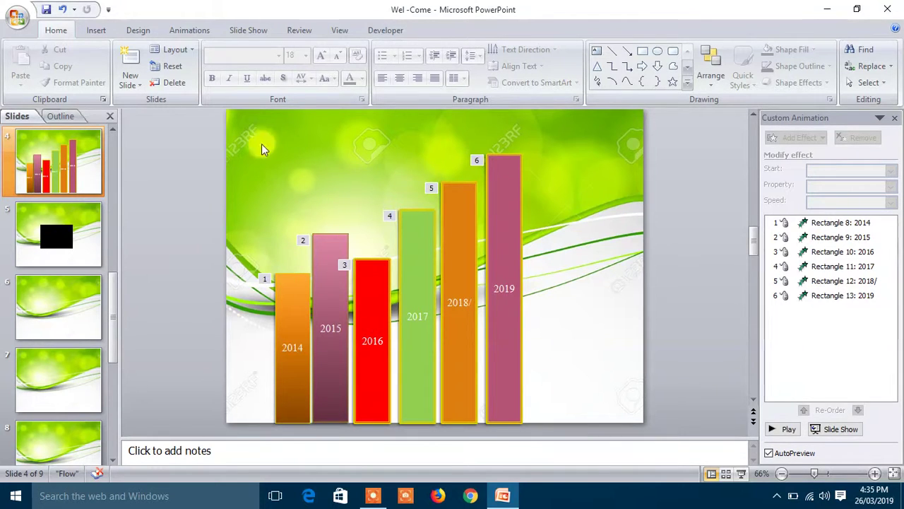
- Draw a text box at the top of the 2014 bar and widen it slightly
left_click(99, 30)
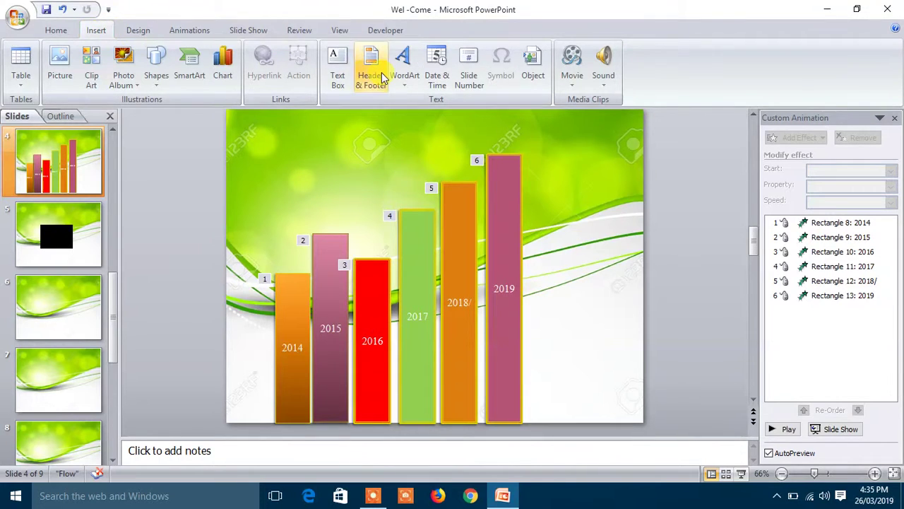
left_click(339, 76)
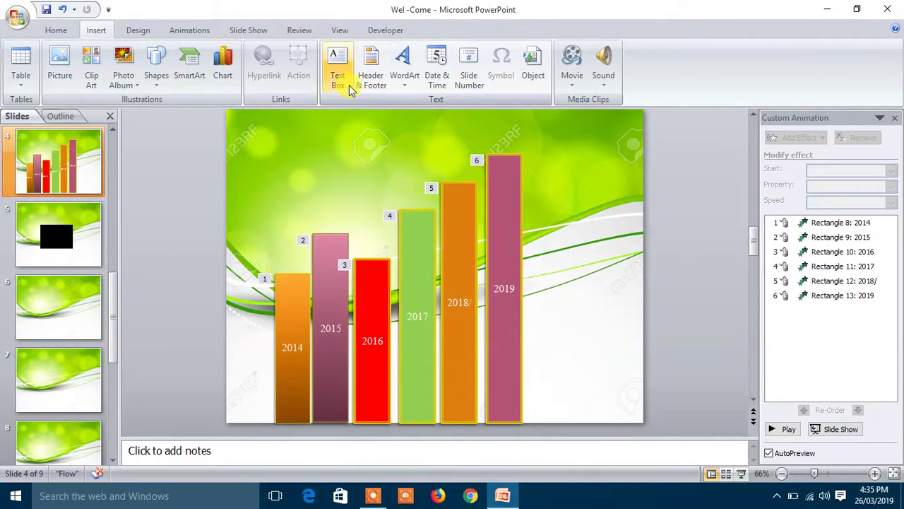
left_click(277, 267)
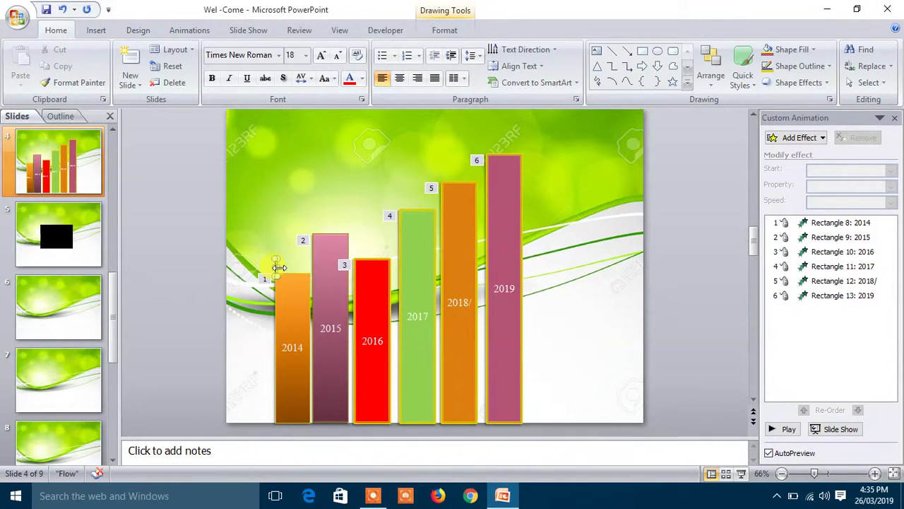
left_click_drag(280, 267, 292, 267)
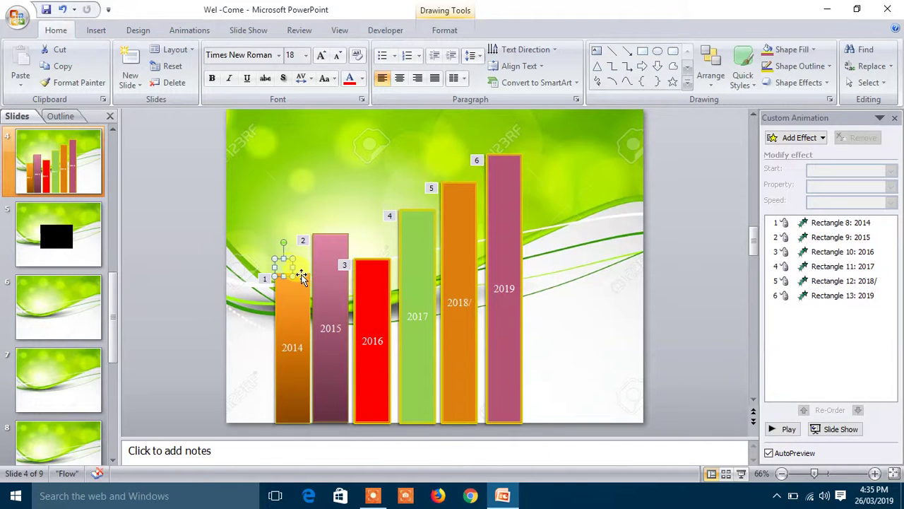
left_click_drag(296, 269, 299, 273)
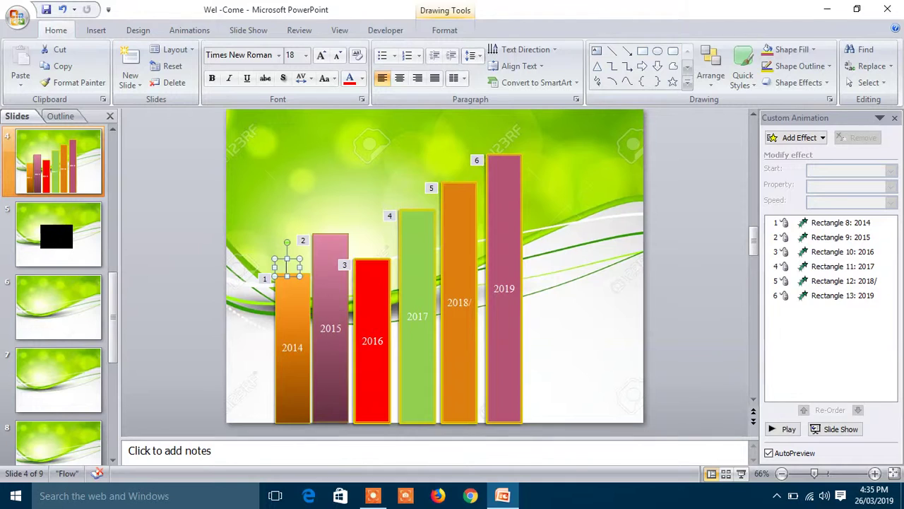
- Enter COMPUTER, reshape it into a tall vertical label on the 2014 bar, and duplicate it
type("COMP")
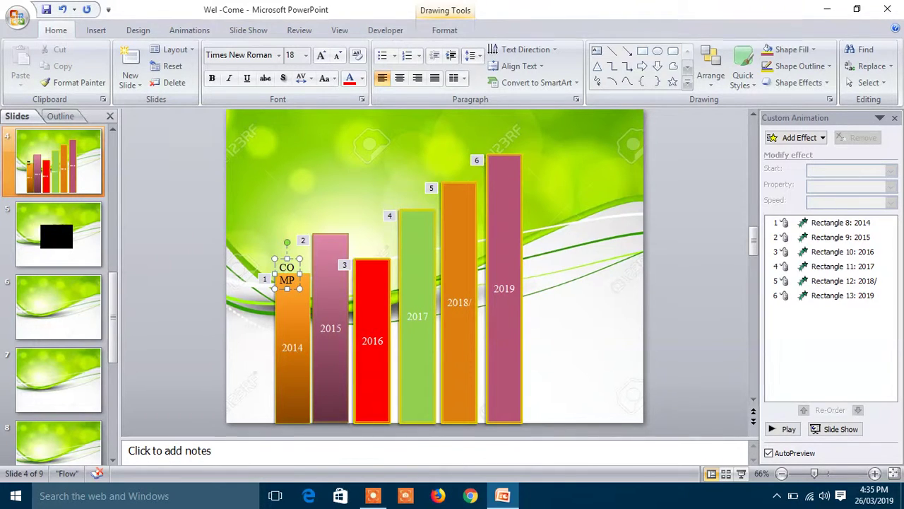
type("UTER")
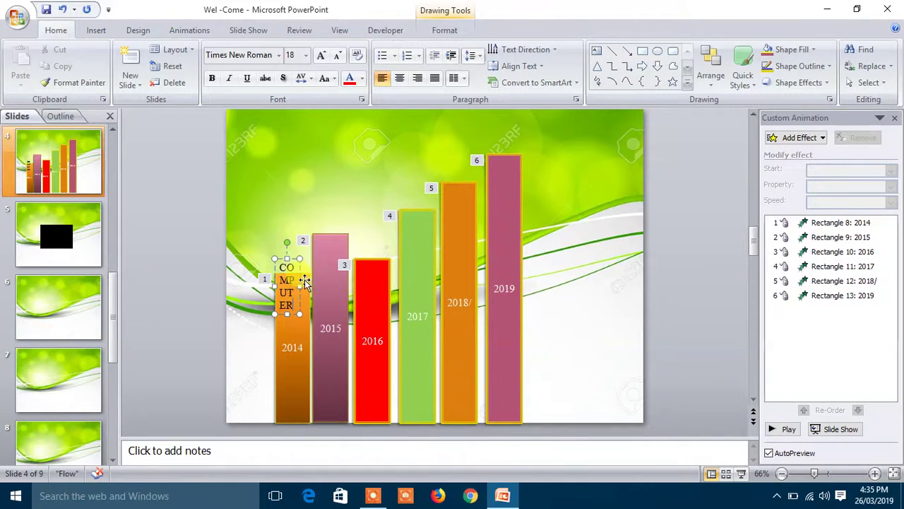
left_click(286, 258)
mouse_move(293, 243)
left_mouse_down()
mouse_move(289, 165)
mouse_move(212, 213)
left_mouse_up()
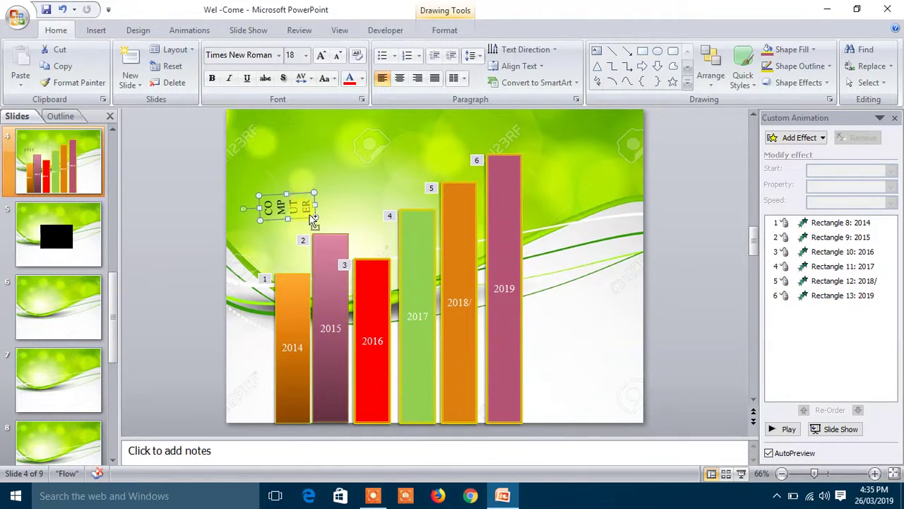
key("ctrl+z")
left_click_drag(298, 231, 296, 285)
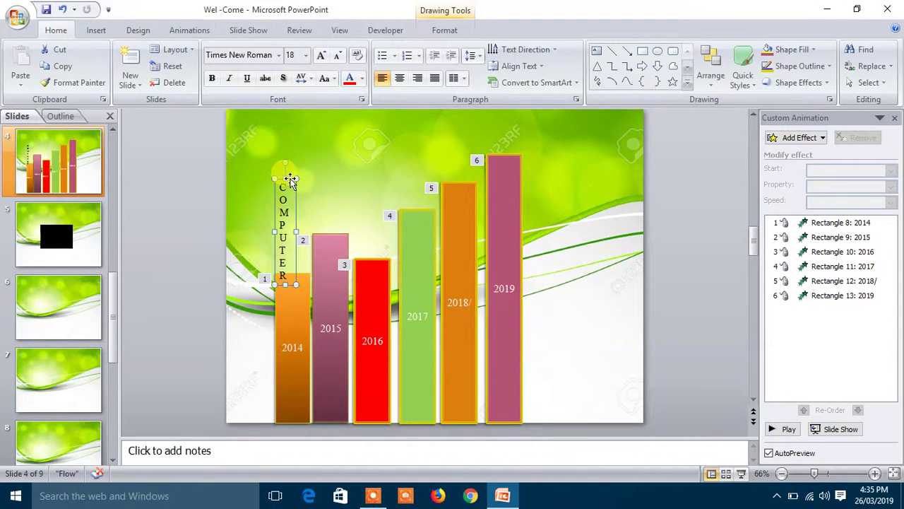
left_click_drag(291, 180, 297, 210)
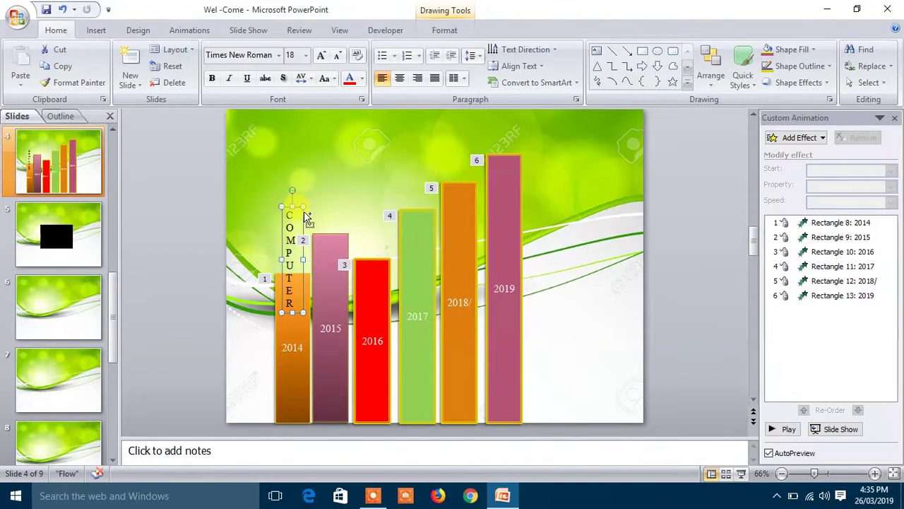
key("ctrl+d")
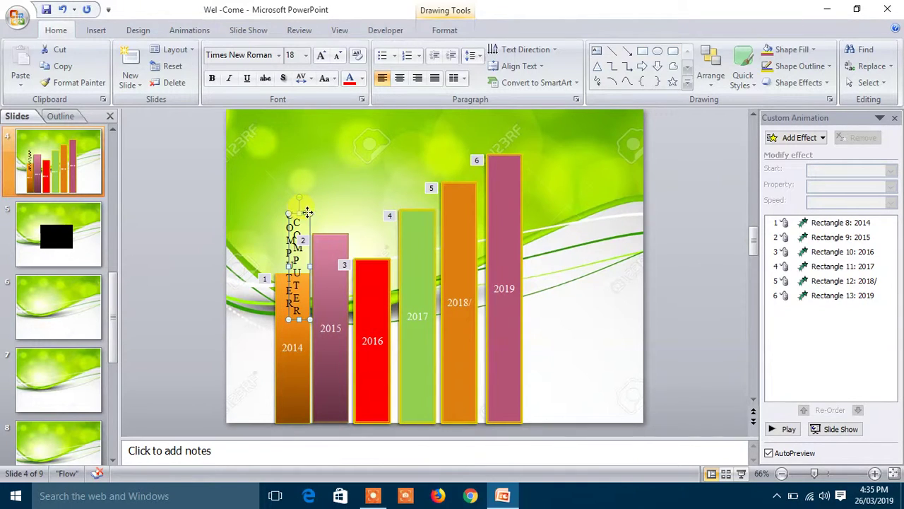
- Make COMPUTER label copies for the 2015–2019 bars, placing them on the 2015 and 2019 bars
left_click_drag(308, 212, 334, 204)
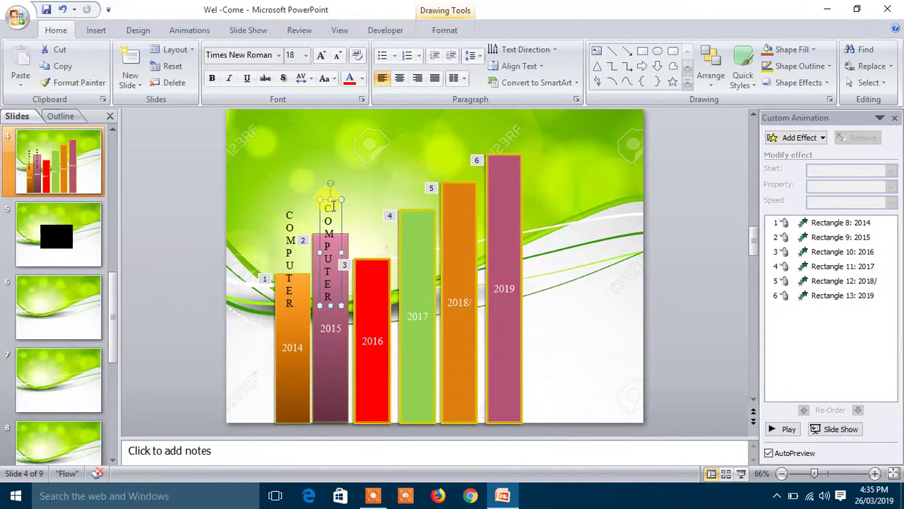
key("ctrl+d")
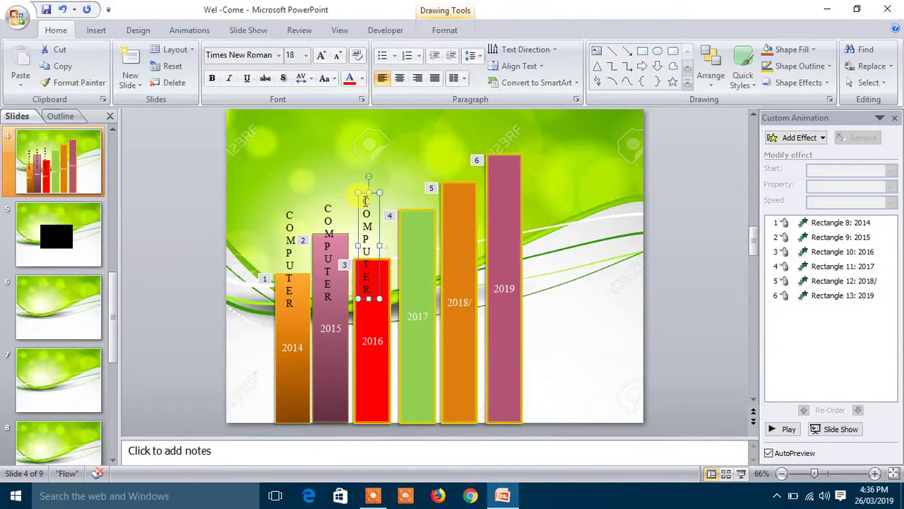
key("ctrl+d")
key("ctrl+d")
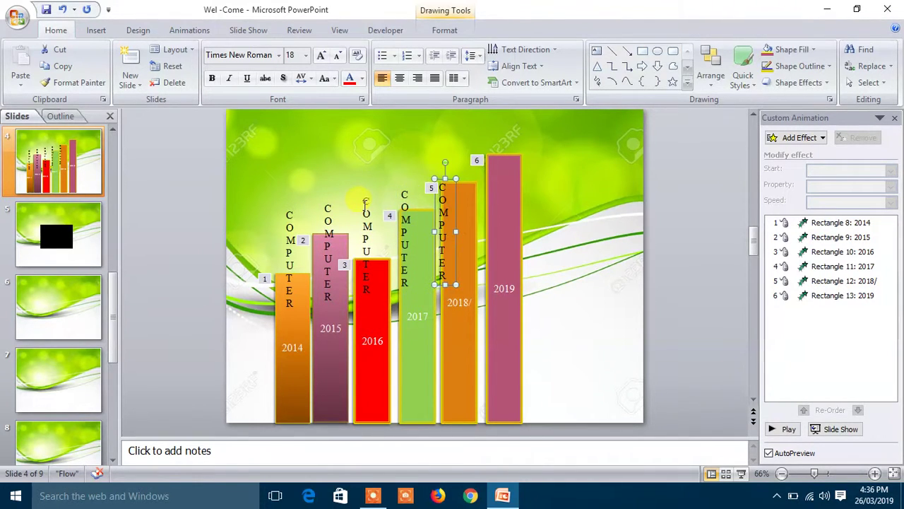
key("ctrl+d")
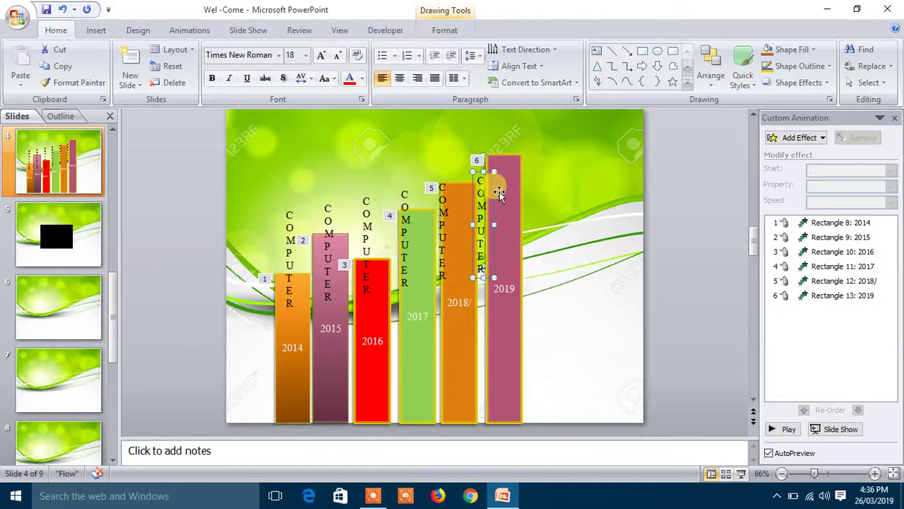
left_click_drag(489, 172, 512, 145)
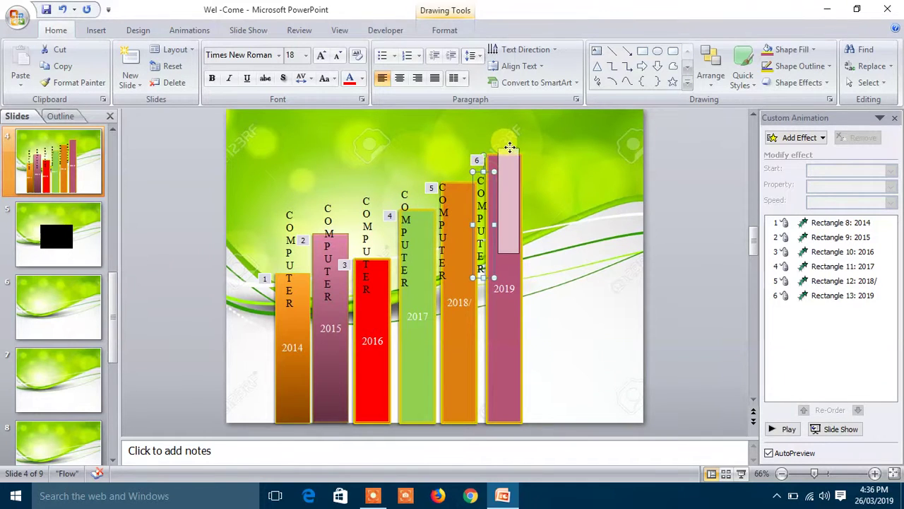
- Centre the COMPUTER labels on the 2016, 2017 and 2018 bars, then select the 2014 label
left_click(447, 176)
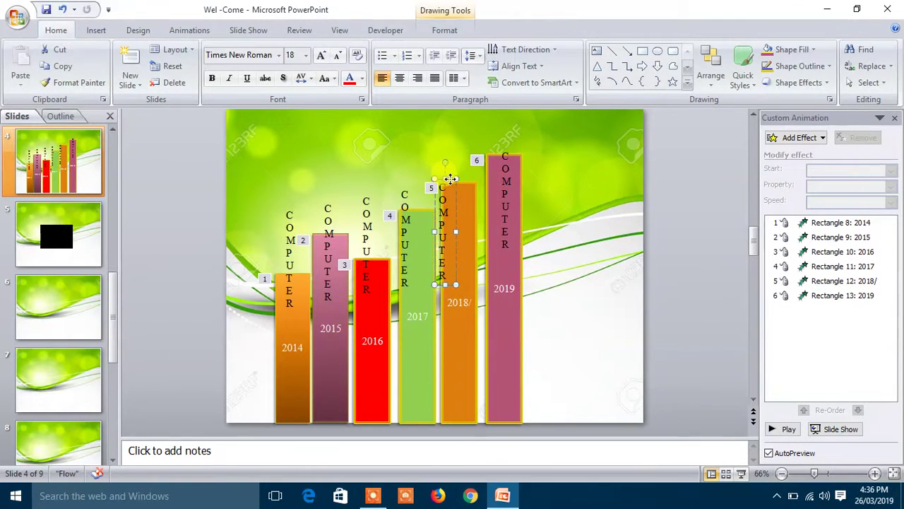
left_click_drag(447, 177, 465, 171)
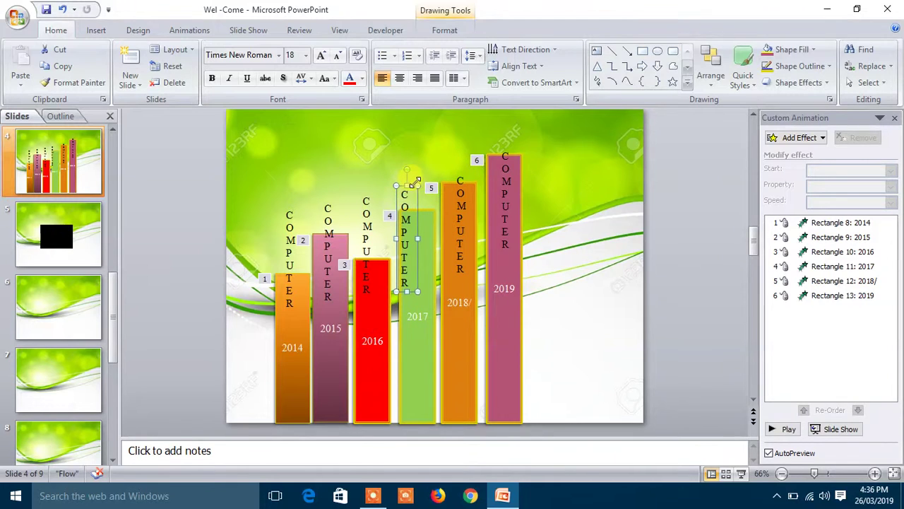
left_click_drag(414, 187, 427, 183)
left_click(365, 198)
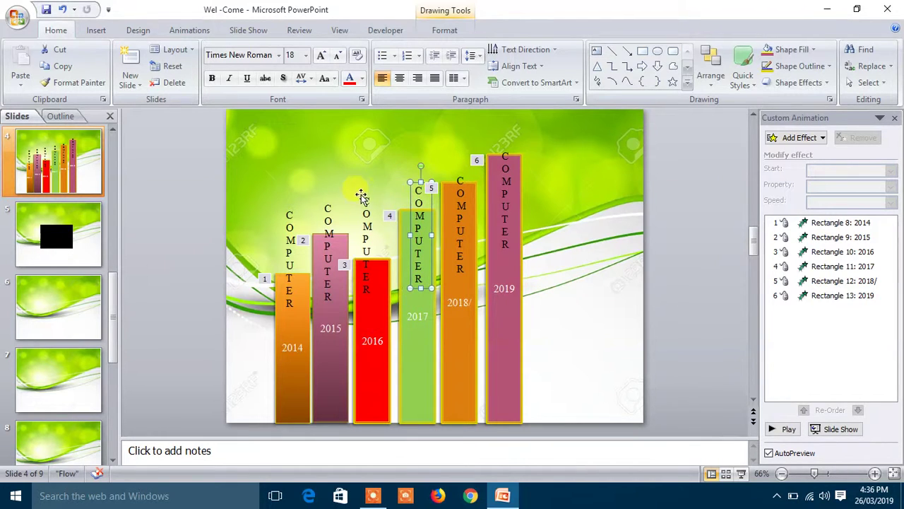
left_click_drag(374, 195, 381, 192)
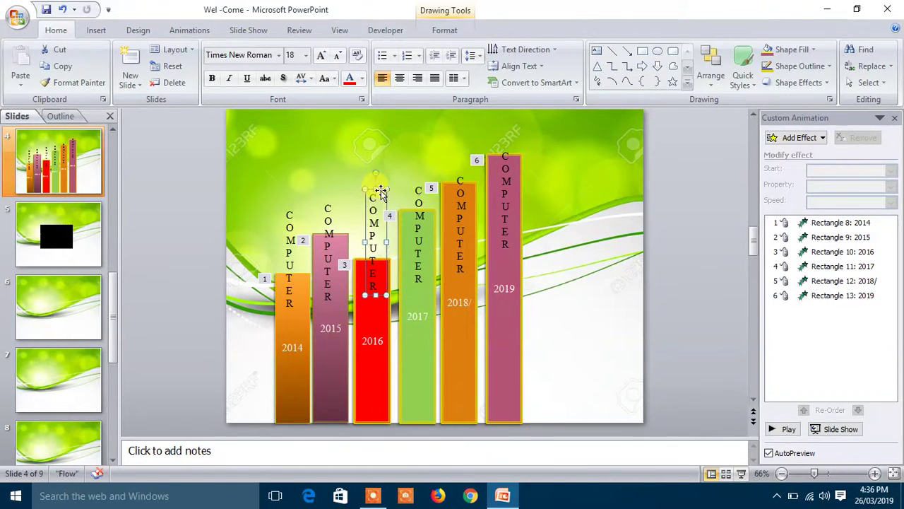
left_click(335, 201)
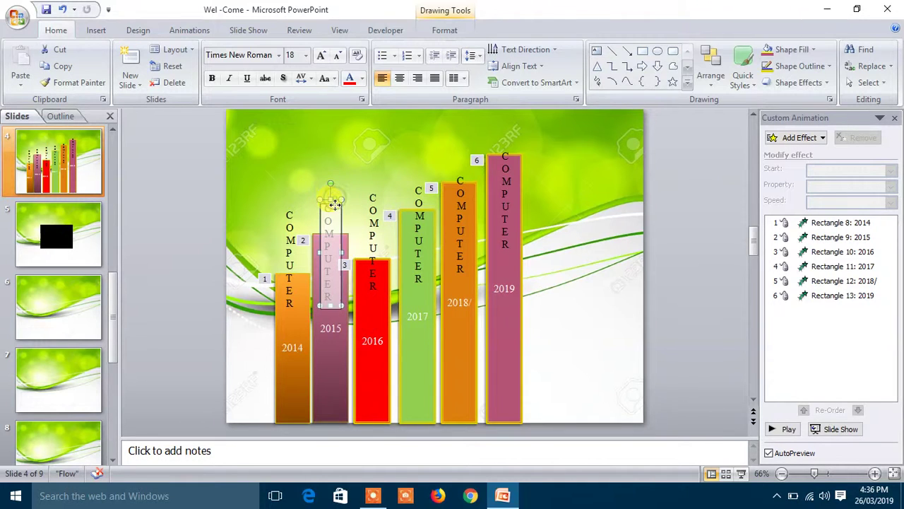
left_click(594, 267)
left_click(289, 204)
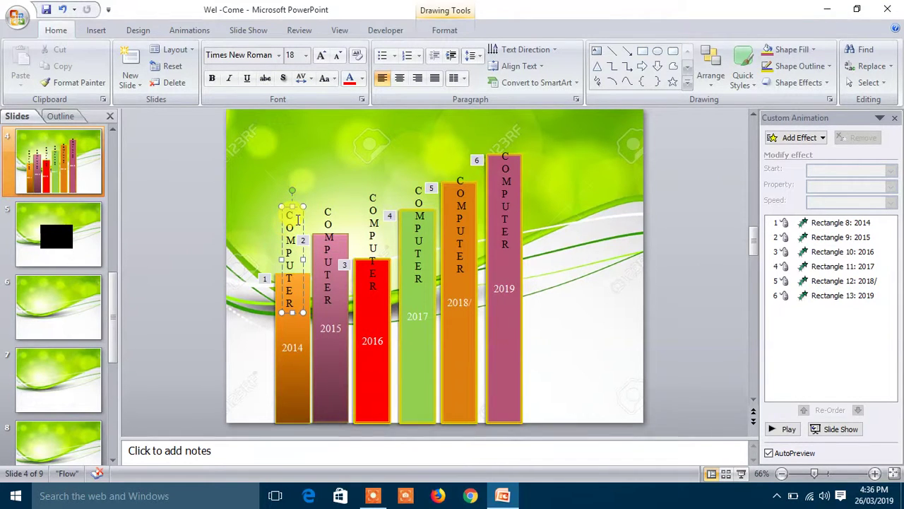
left_click(783, 138)
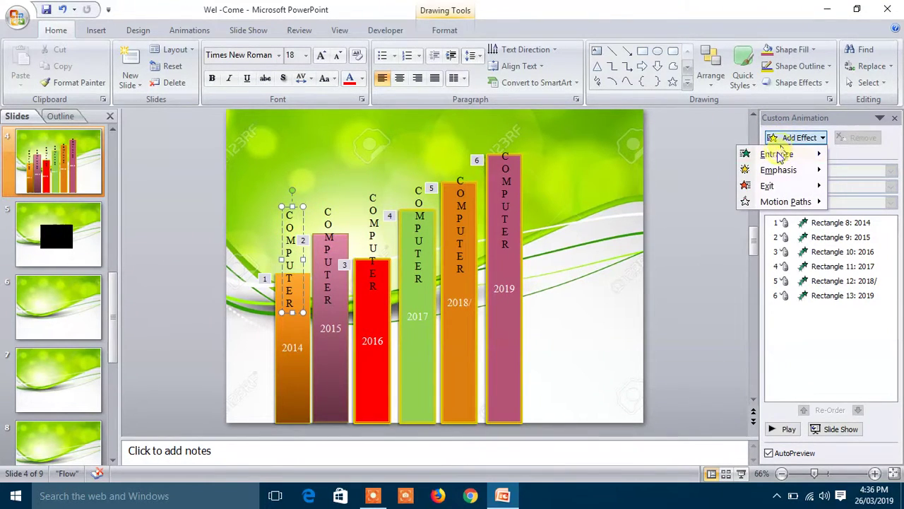
- Give the 2014 COMPUTER label a Fly In entrance and order it second
mouse_move(774, 152)
left_click(675, 235)
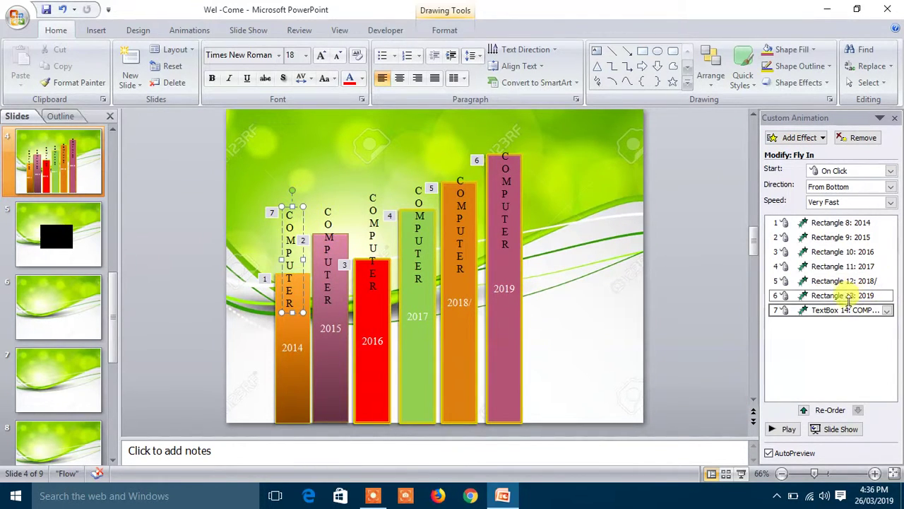
left_click_drag(833, 310, 801, 235)
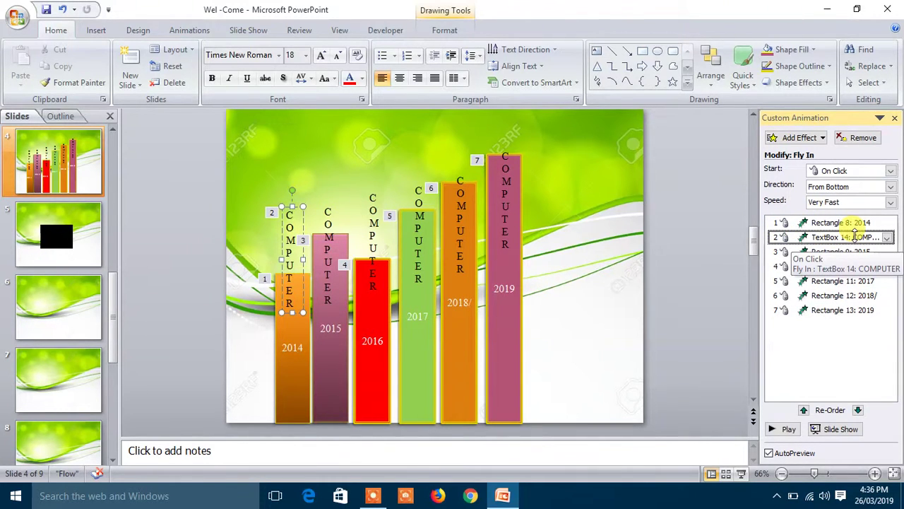
- Give the 2015 COMPUTER label a Fly In entrance and order it third
left_click(329, 233)
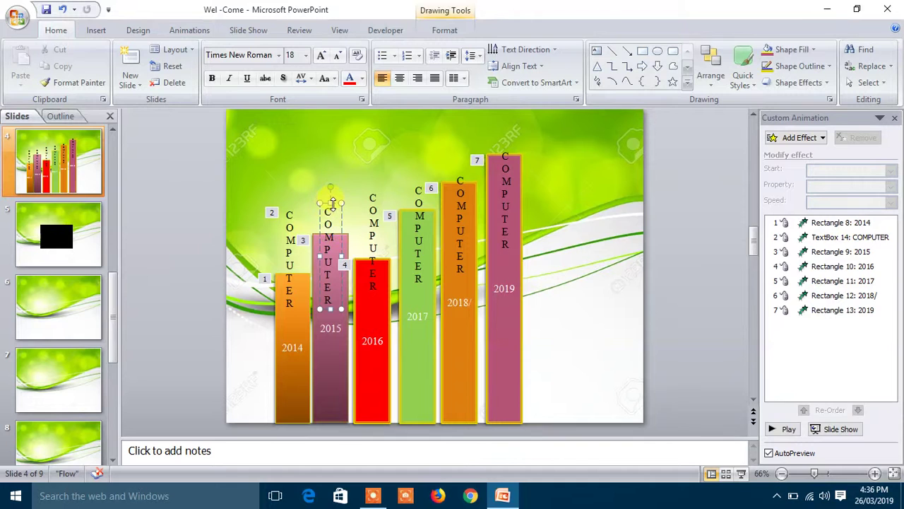
left_click(811, 141)
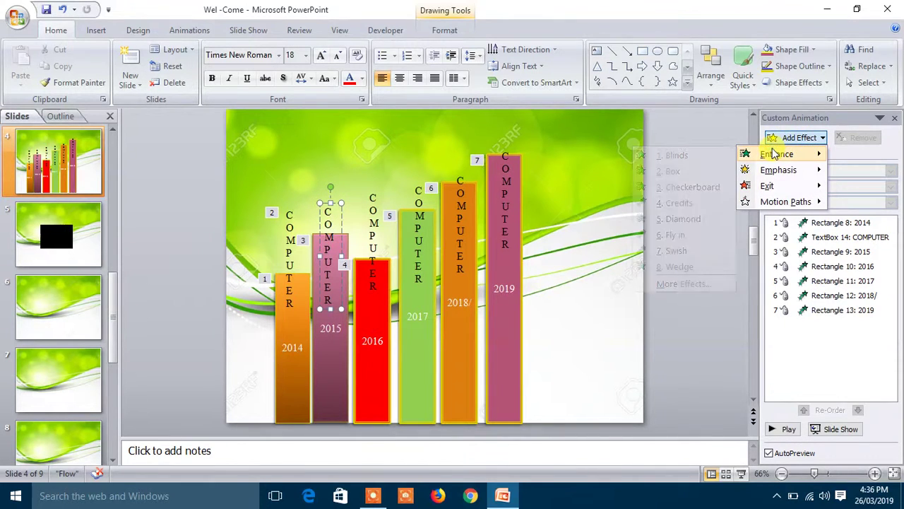
mouse_move(775, 153)
left_click(674, 234)
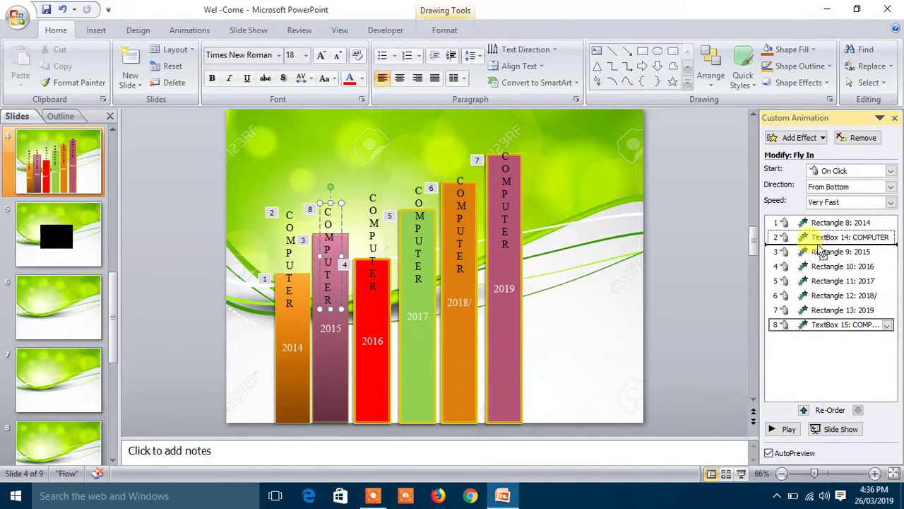
left_click_drag(838, 324, 804, 258)
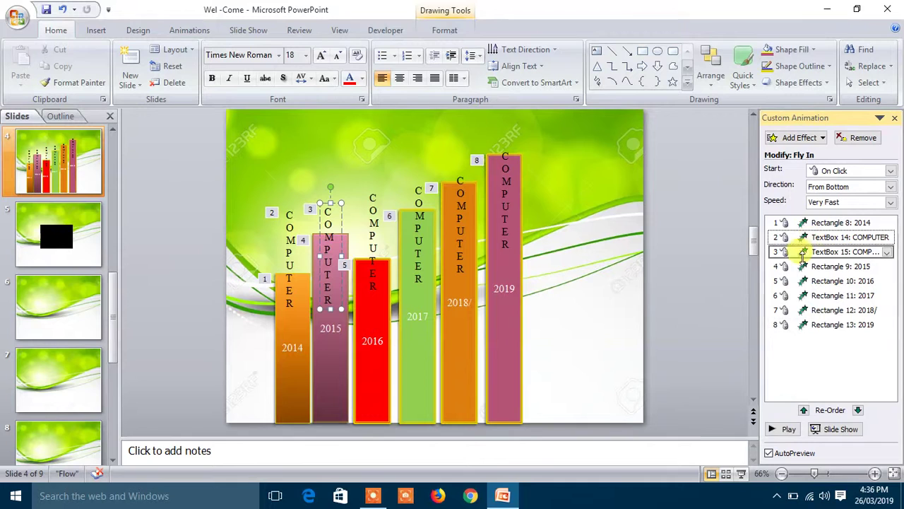
left_click(290, 345)
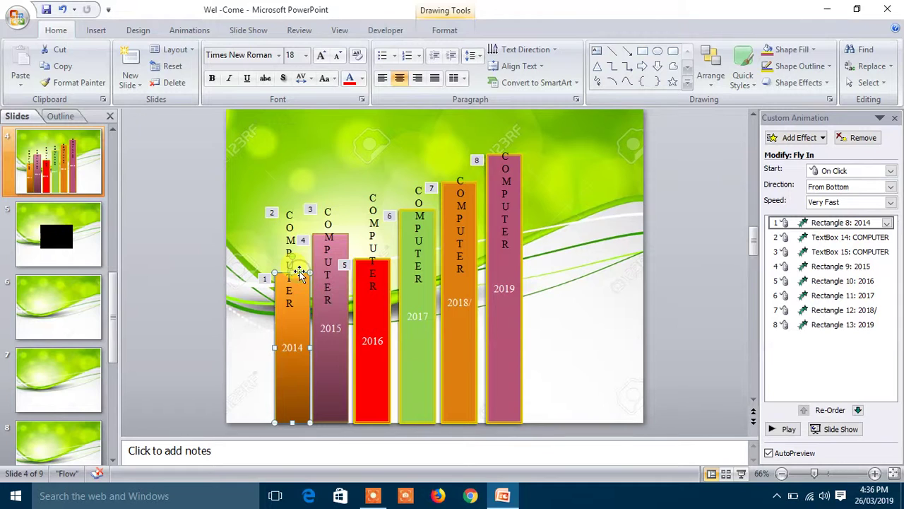
- Add a second Fly In entrance to the 2014 bar, move it to second place, and preview
left_click(773, 137)
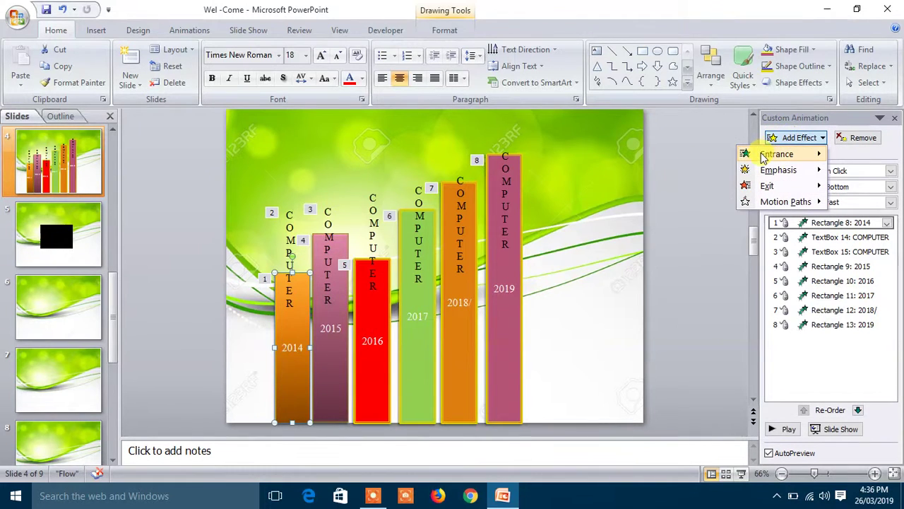
mouse_move(762, 157)
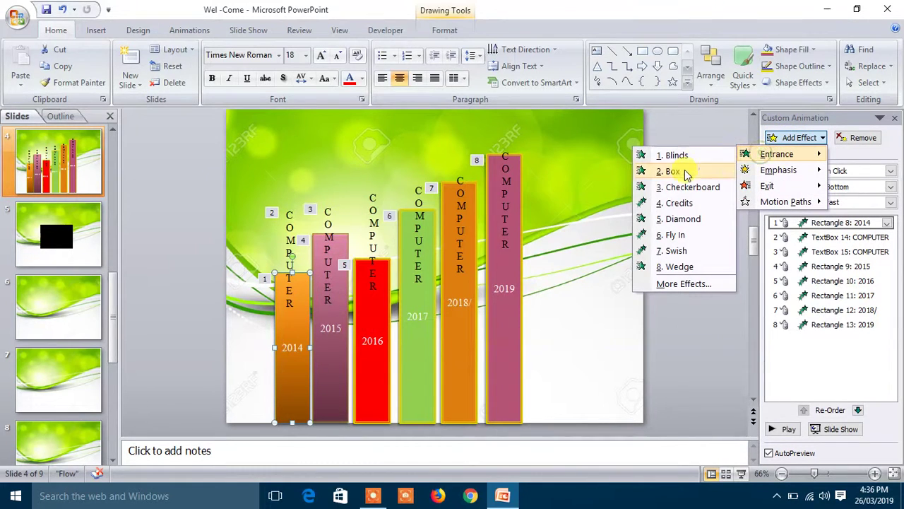
left_click(674, 236)
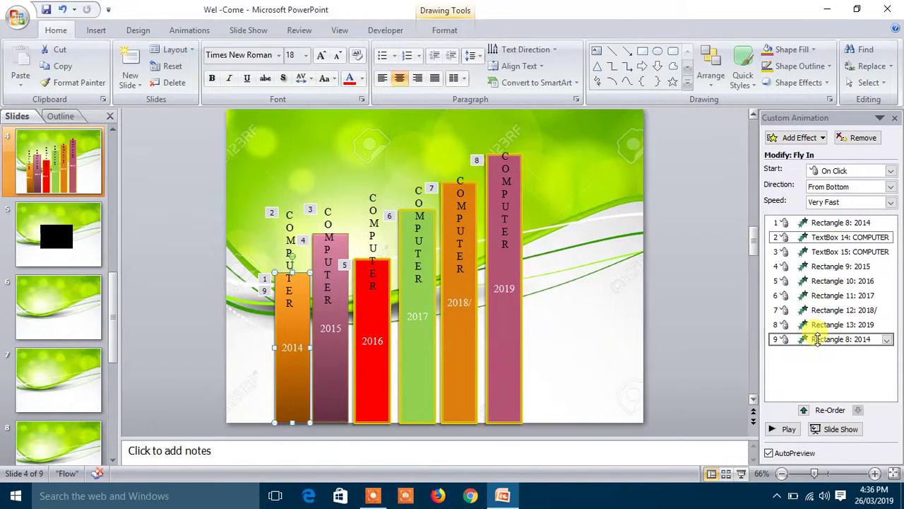
left_click_drag(817, 339, 804, 229)
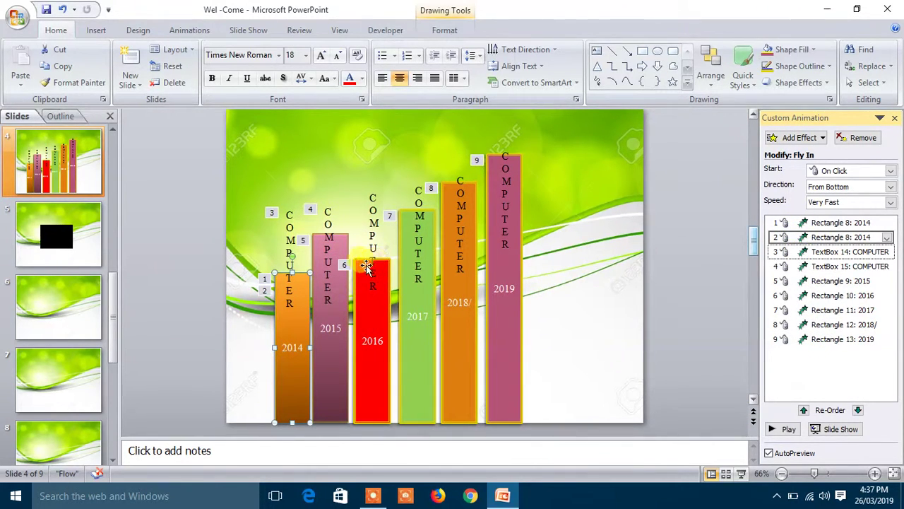
left_click(577, 212)
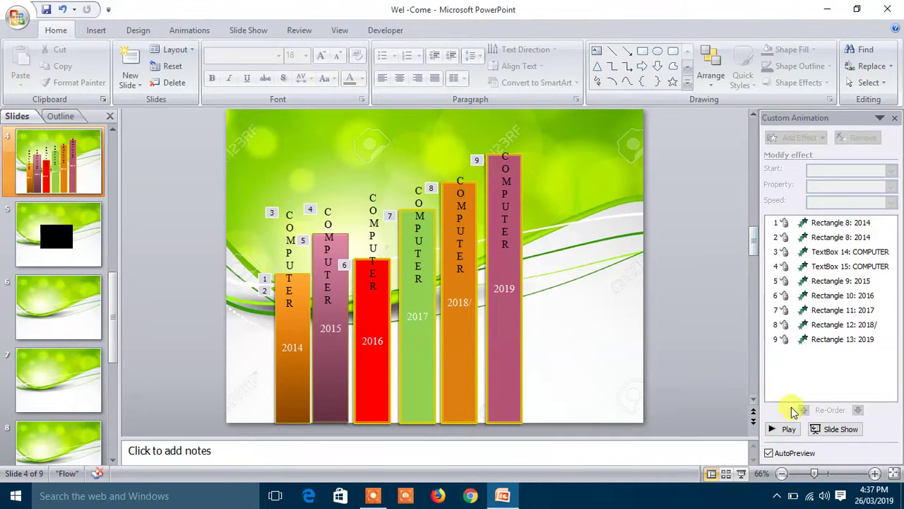
left_click(797, 437)
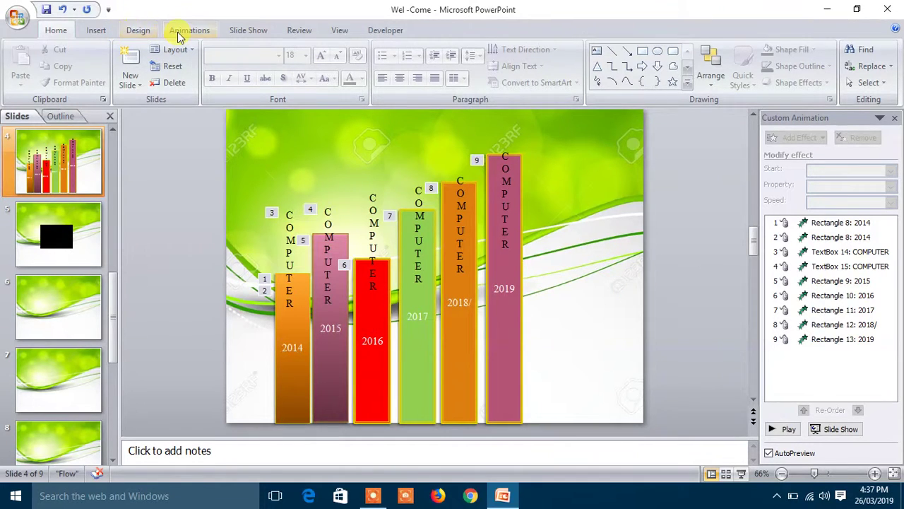
- Look over the Design themes, then return to the Animations tab's transition settings
left_click(153, 36)
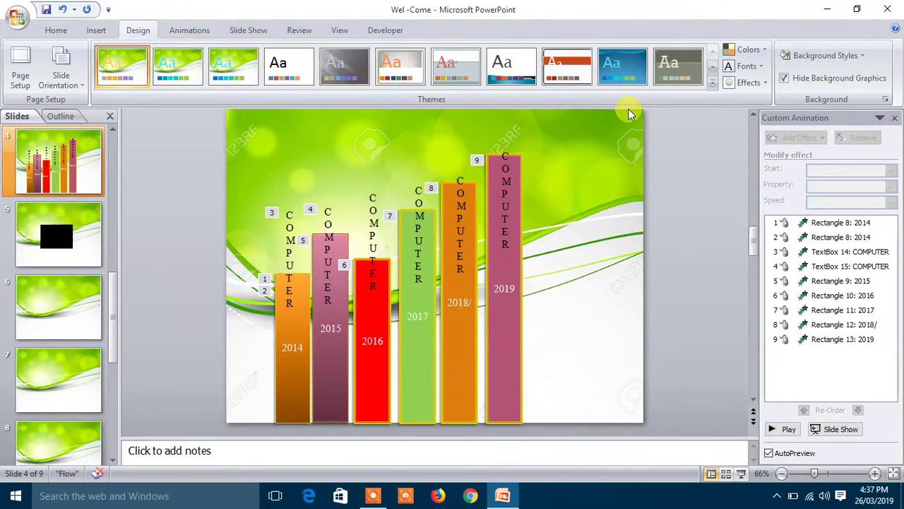
left_click(188, 34)
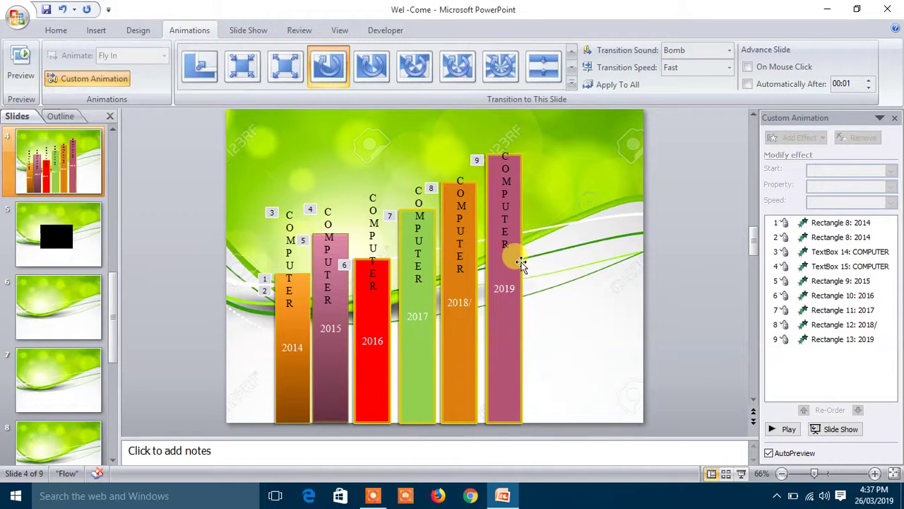
left_click(824, 223)
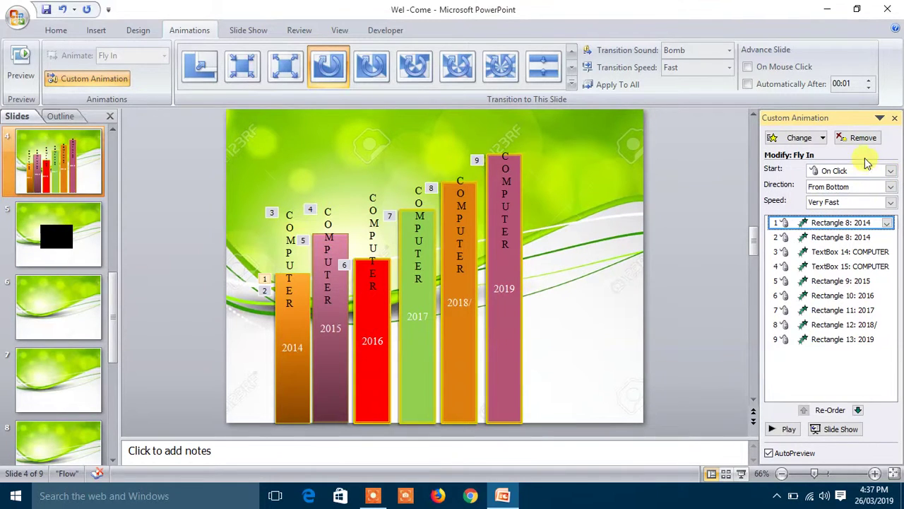
left_click(889, 223)
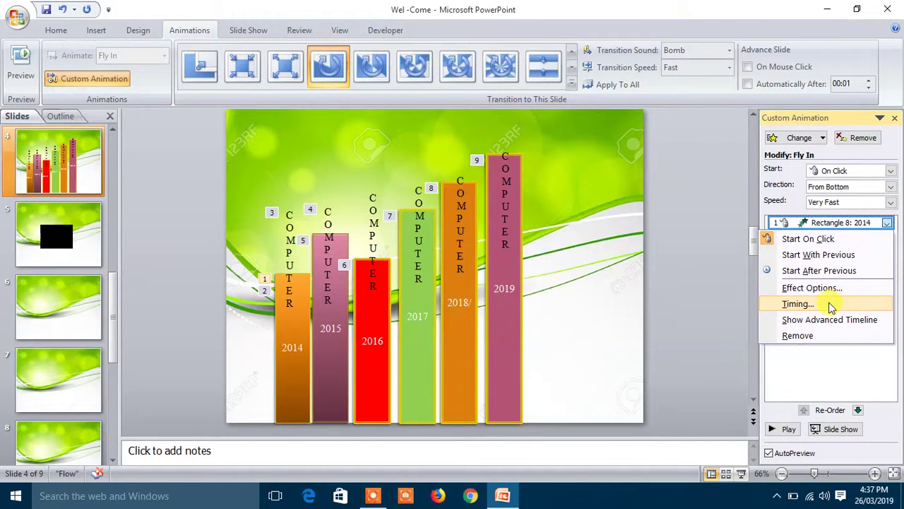
left_click(798, 304)
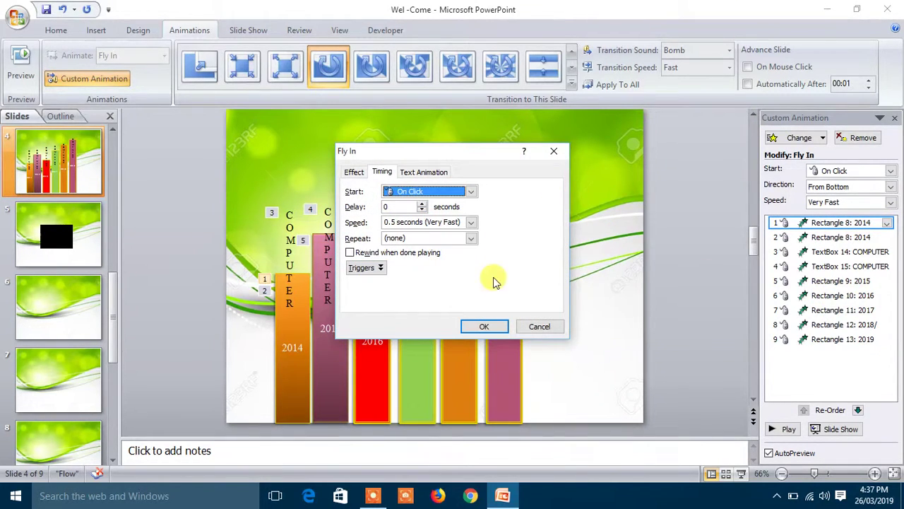
left_click(484, 326)
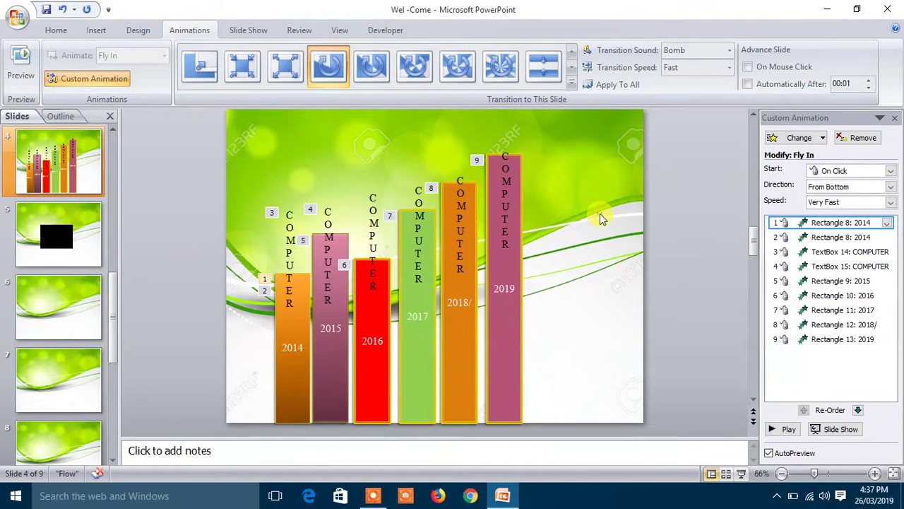
mouse_move(230, 123)
left_mouse_down()
mouse_move(452, 355)
mouse_move(597, 444)
left_mouse_up()
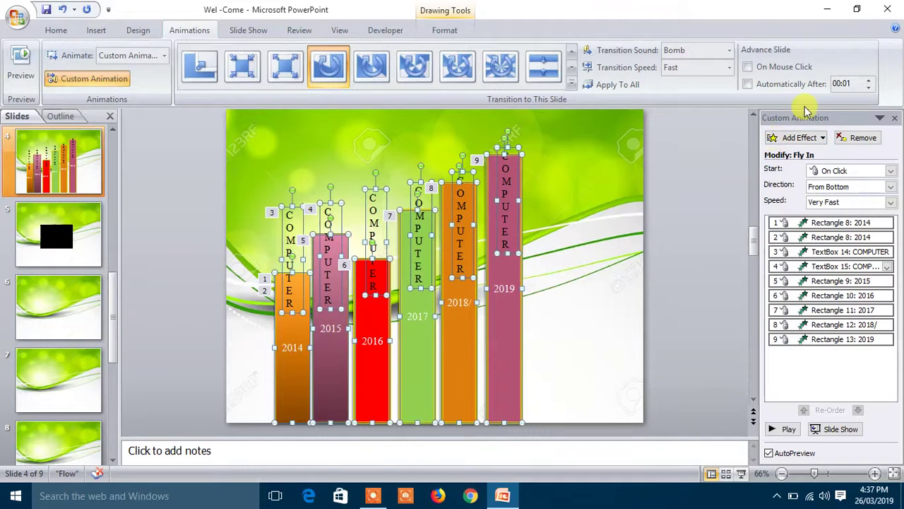
- Return to the Animations tab, deselect the shapes and preview the nine bar and label entrances
left_click(134, 31)
left_click(99, 32)
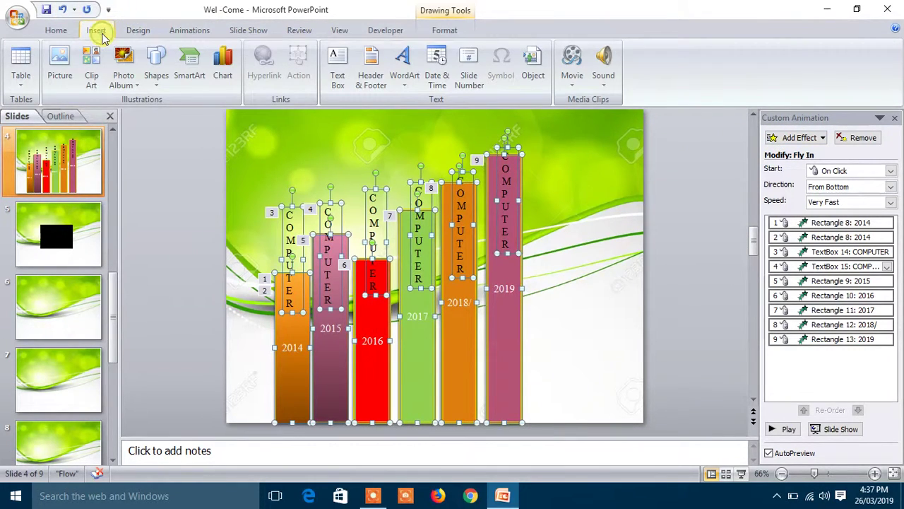
left_click(183, 29)
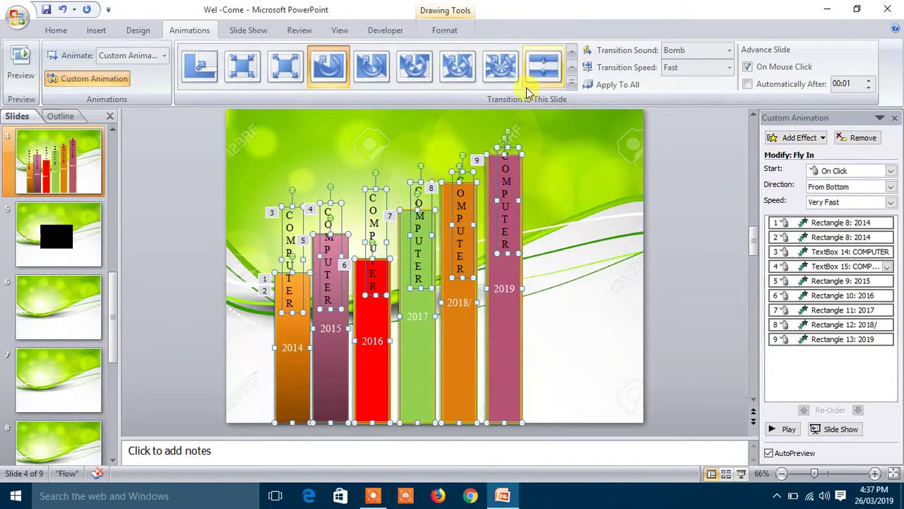
left_click(609, 173)
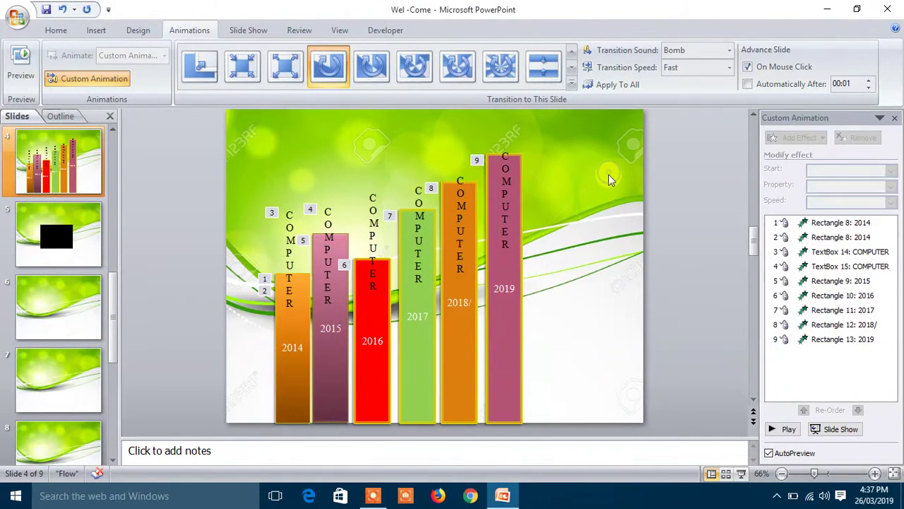
left_click(788, 430)
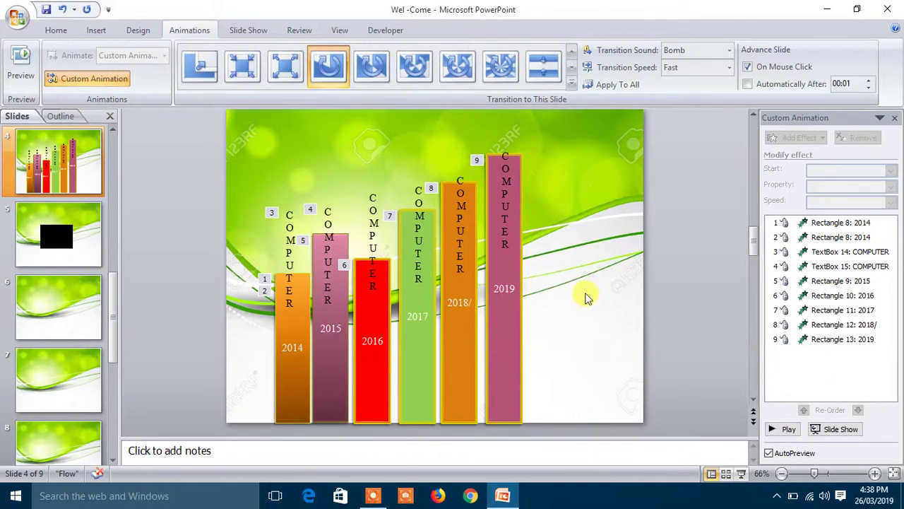
- Select the bars and labels, turn off AutoPreview, and preview the slide's animations
left_click(288, 290)
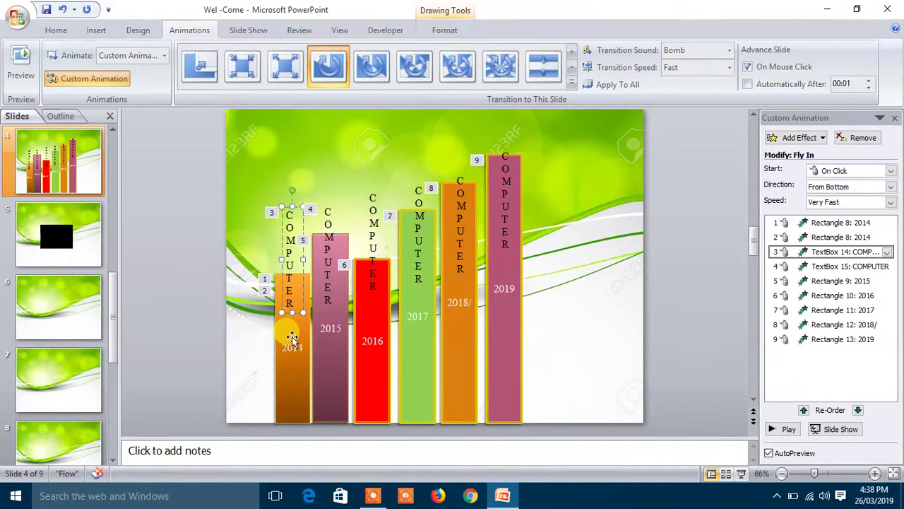
left_click(291, 340)
left_click_drag(247, 156, 552, 435)
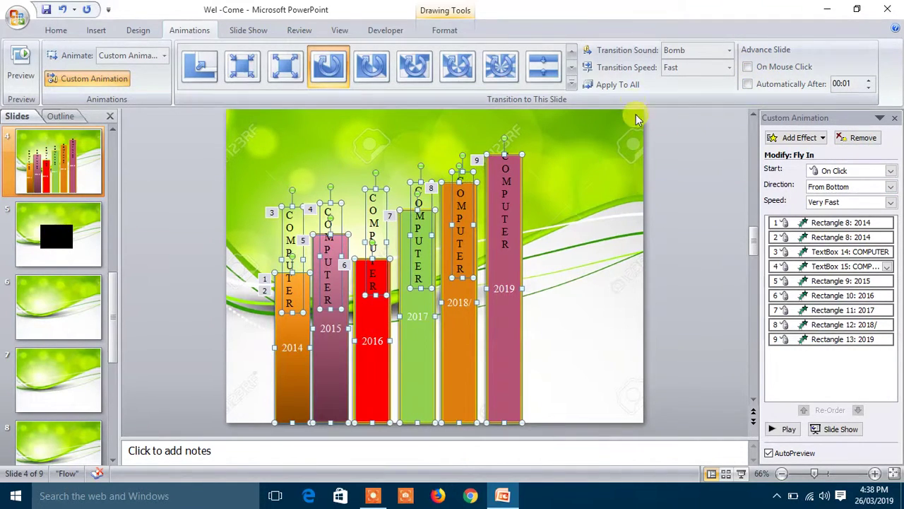
left_click(614, 86)
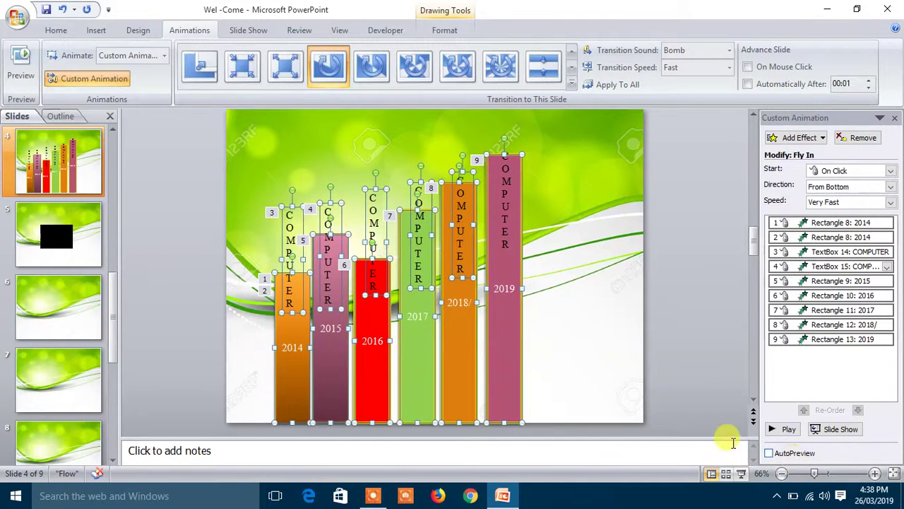
left_click(612, 329)
left_click(786, 429)
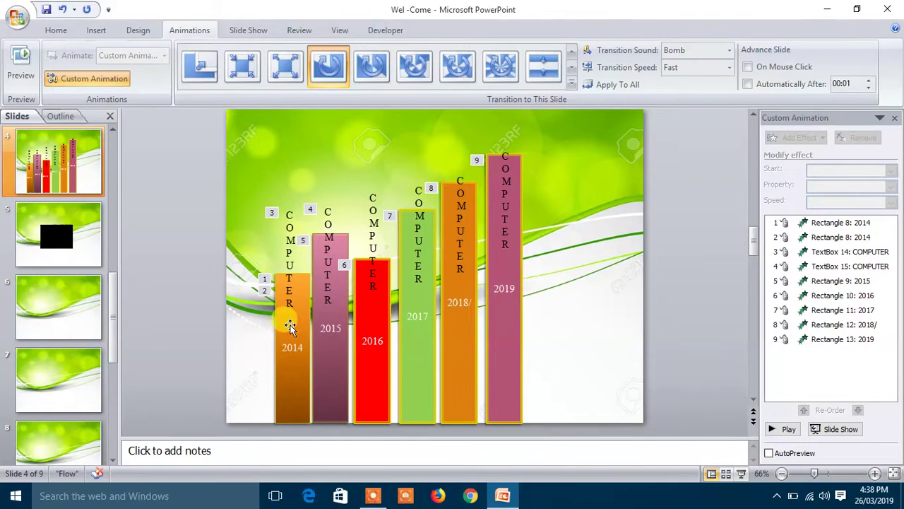
- Make the slide advance on mouse click, preview again, and select all bars and COMPUTER labels
left_click(285, 348)
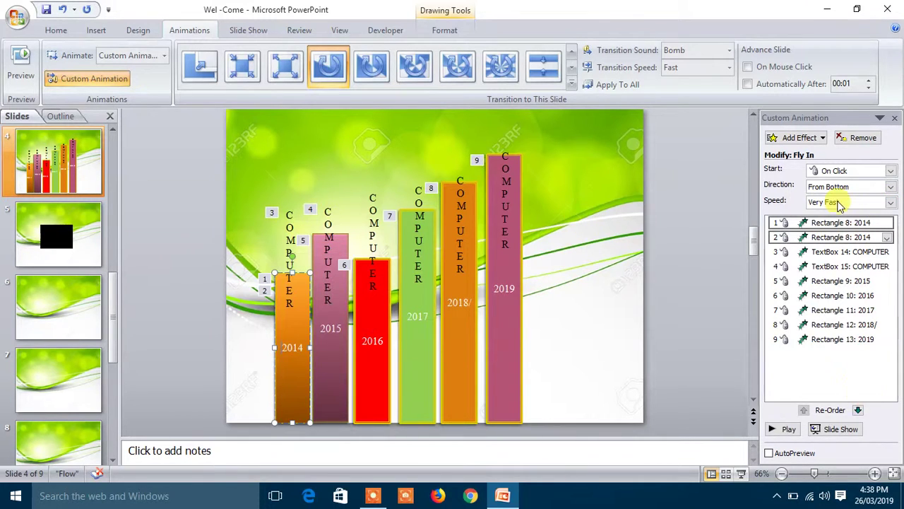
left_click(749, 67)
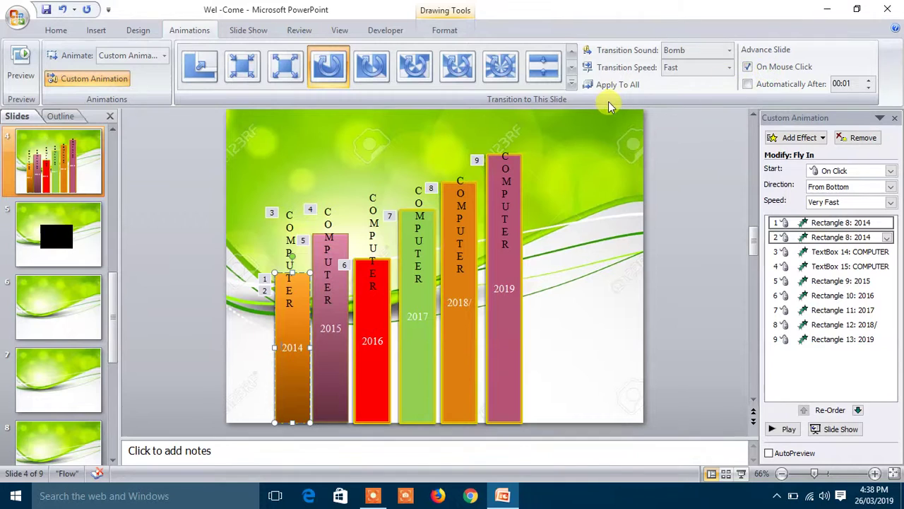
left_click(598, 205)
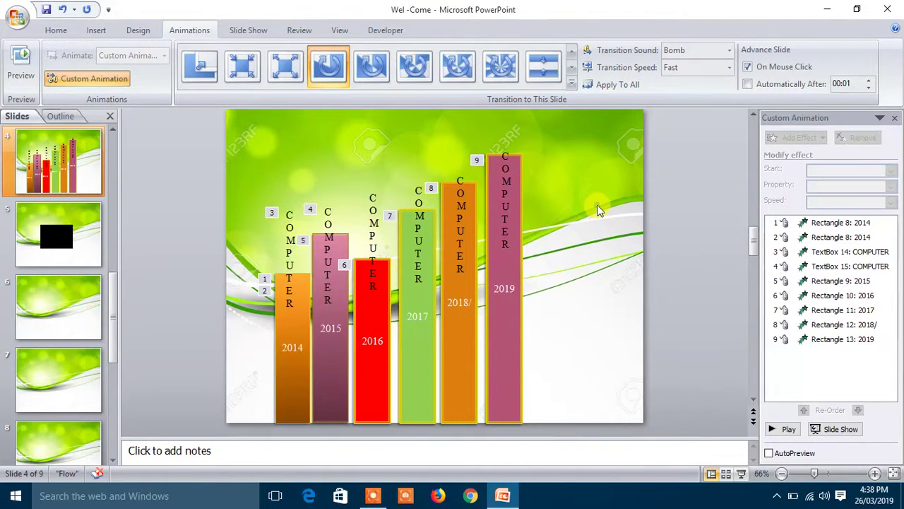
left_click(823, 362)
left_click(786, 431)
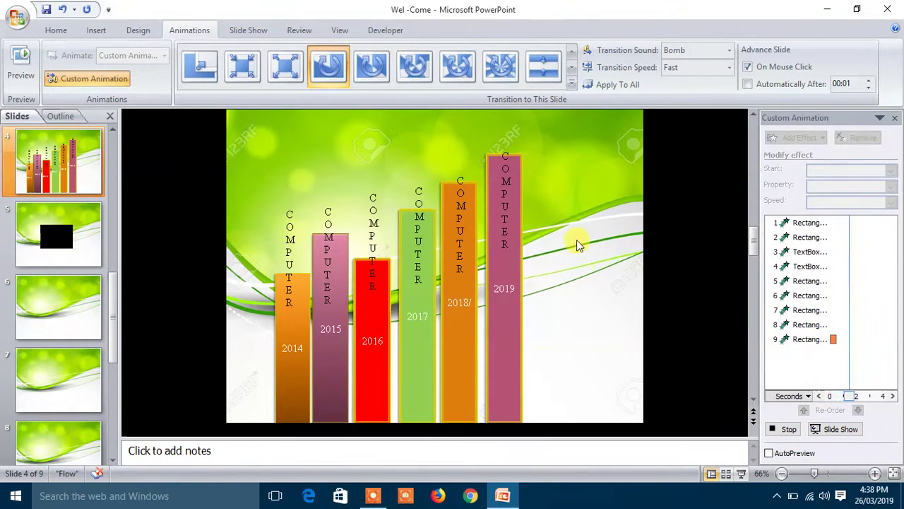
left_click_drag(595, 124, 249, 438)
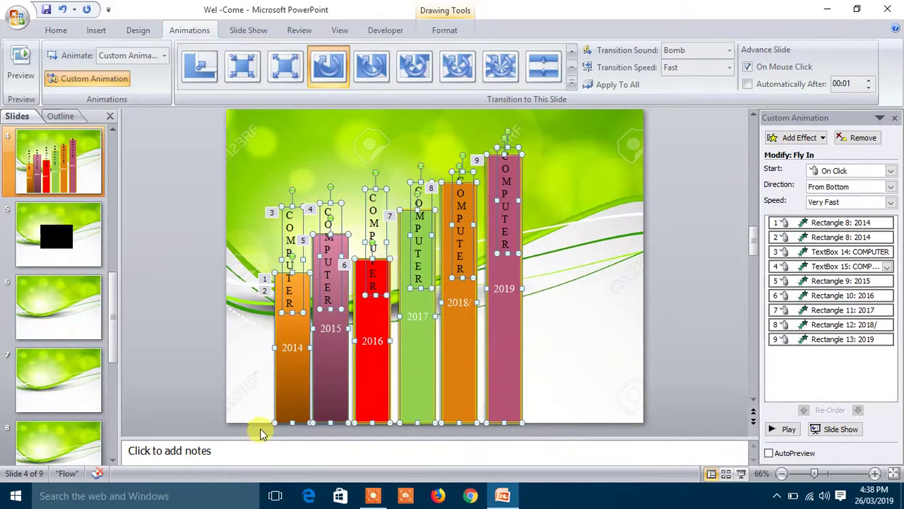
left_click(17, 15)
- Create a new blank presentation and apply the Flow theme
left_click(35, 50)
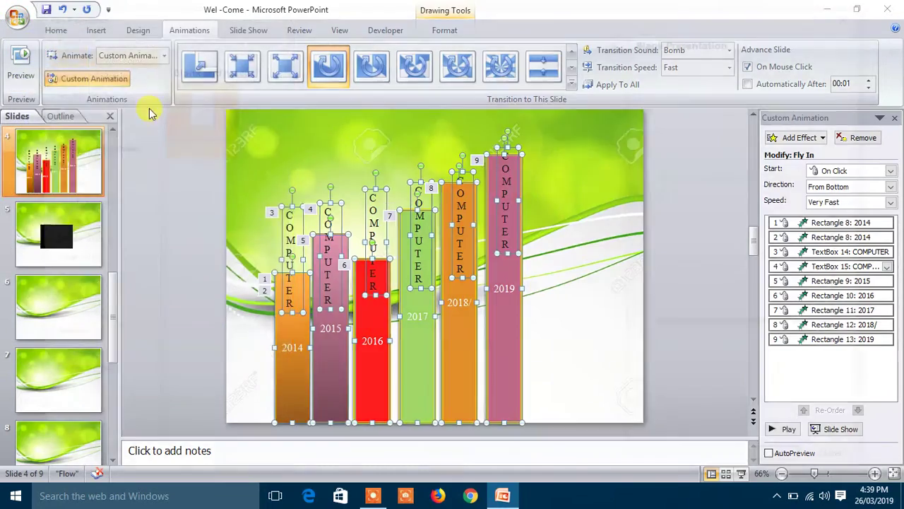
double_click(183, 135)
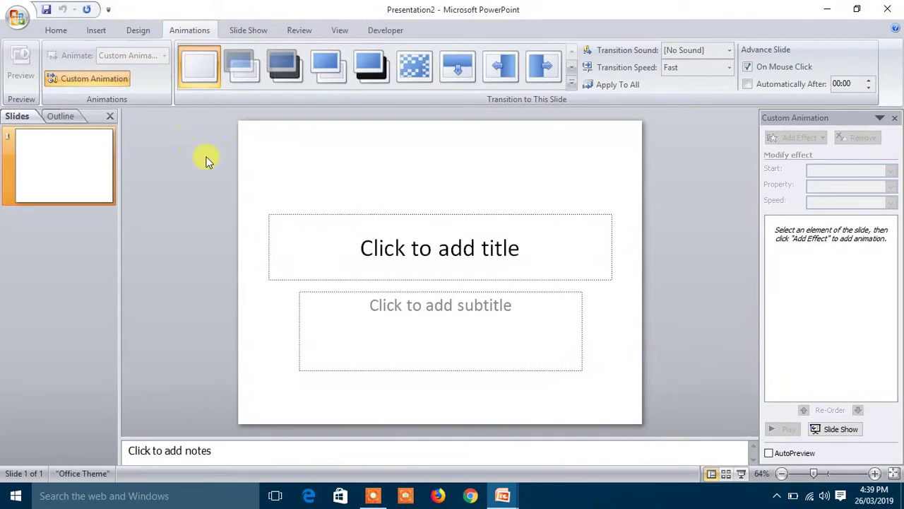
left_click(145, 31)
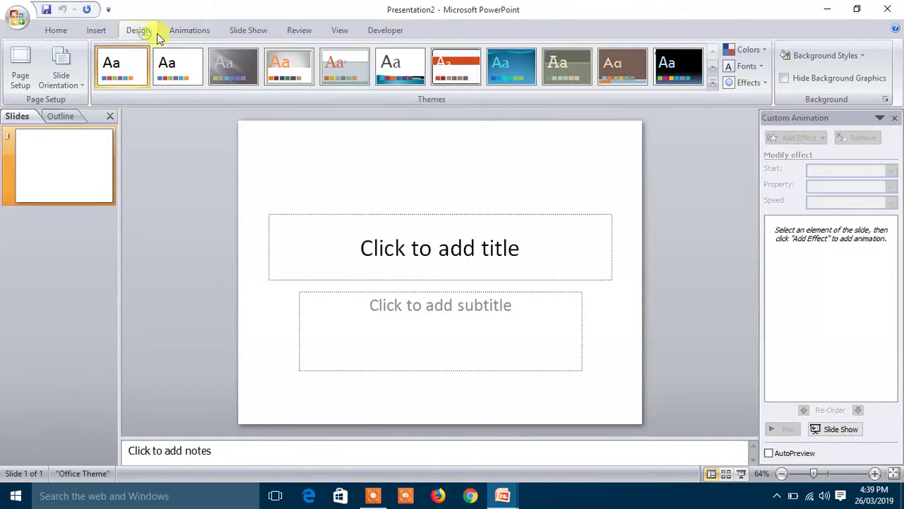
left_click(510, 71)
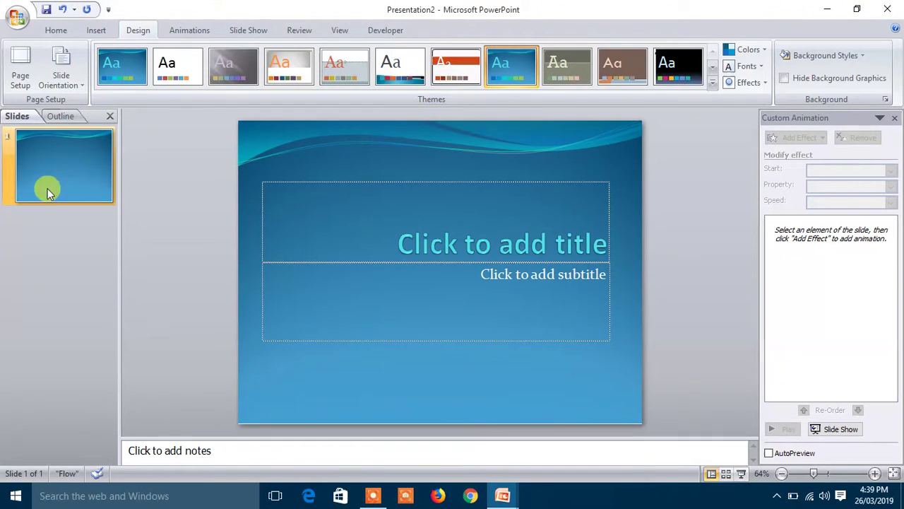
- Add a second slide and paste the animated bar chart onto it
left_click(14, 231)
key("Return")
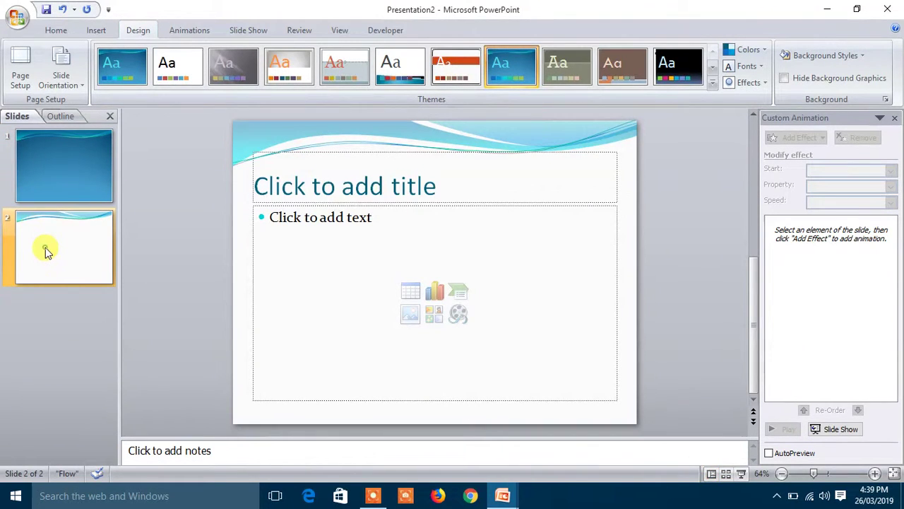
key("ctrl+v")
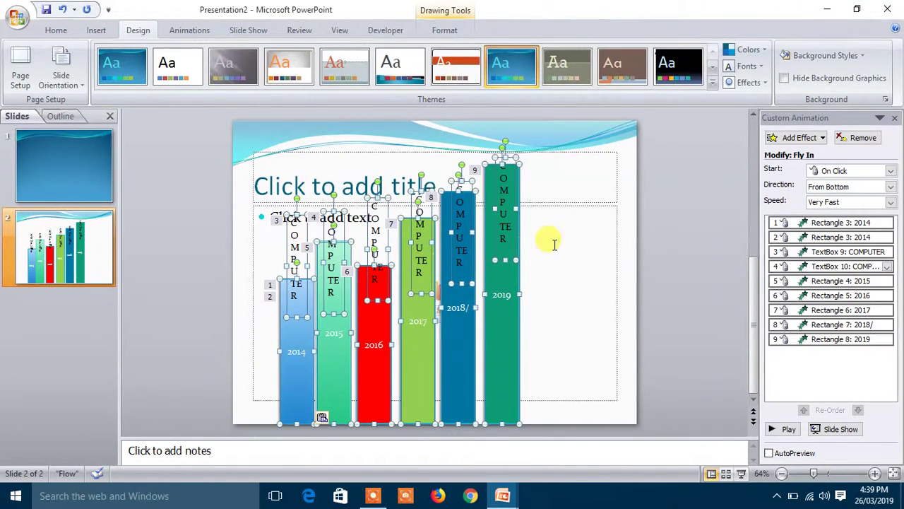
left_click(596, 209)
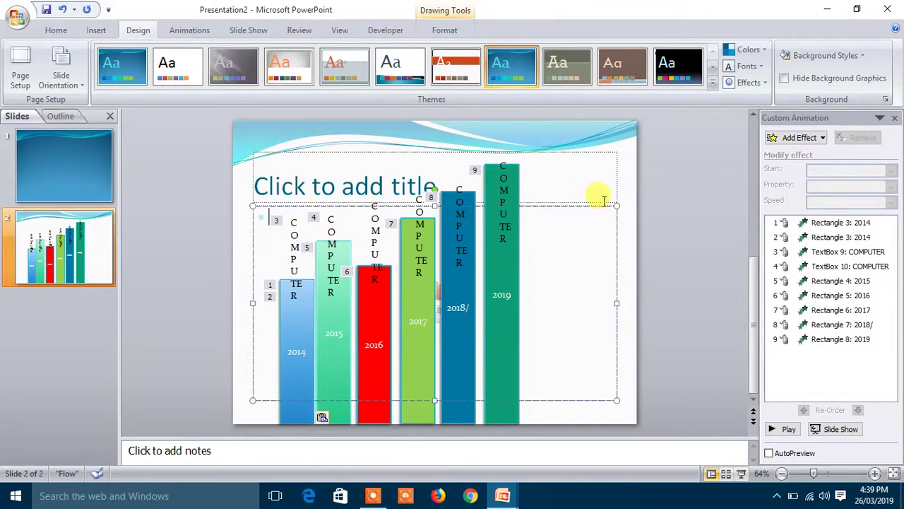
left_click(602, 200)
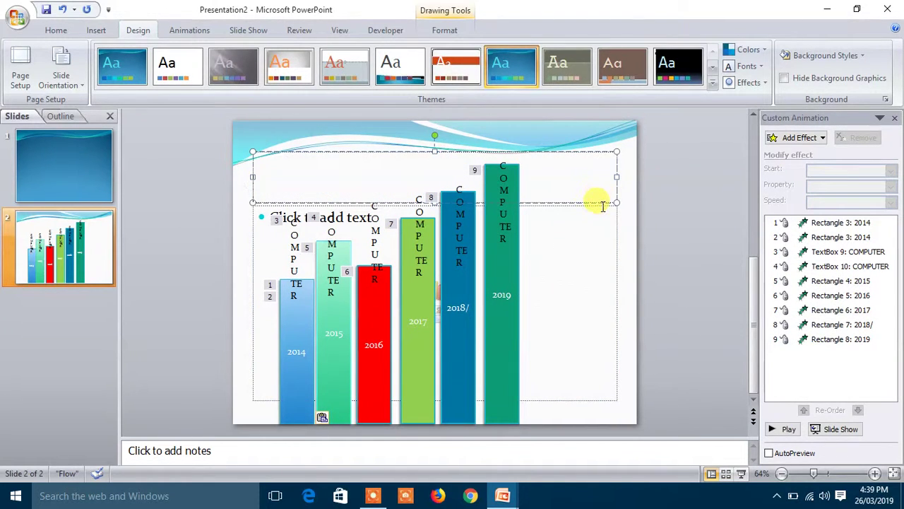
left_click(602, 207)
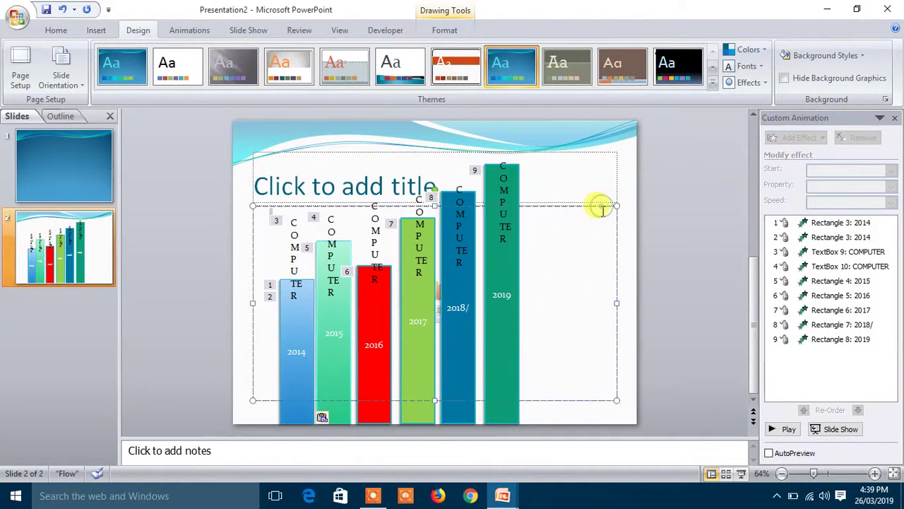
- Preview the pasted bar animations and check the 2014 bar's entrance
left_click(788, 432)
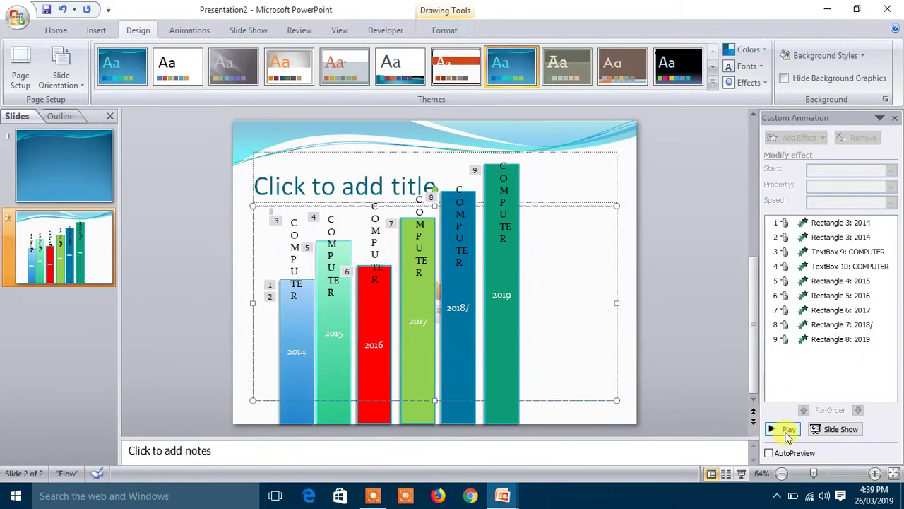
left_click(616, 273)
left_click(626, 260)
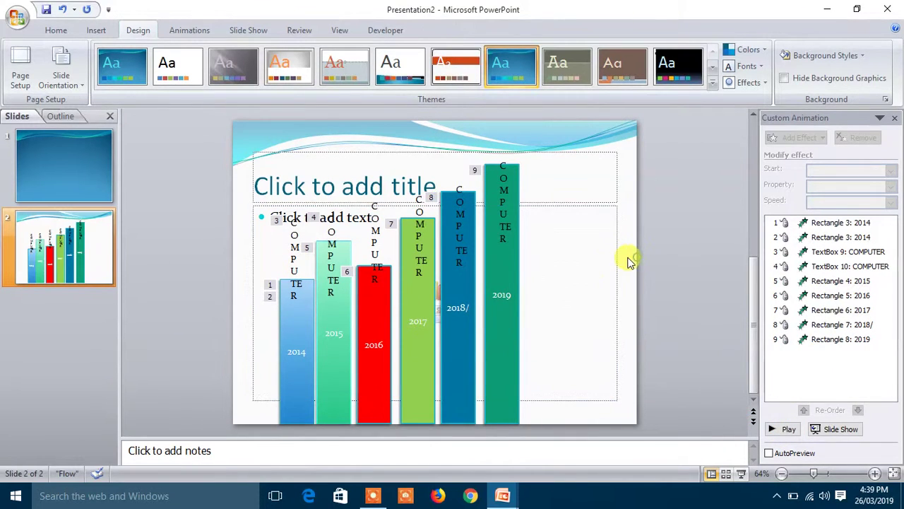
left_click(287, 326)
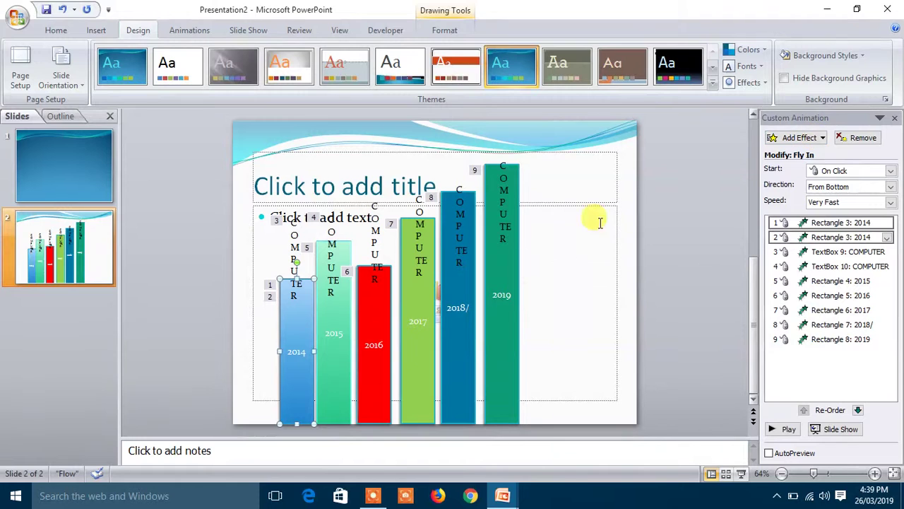
left_click(571, 237)
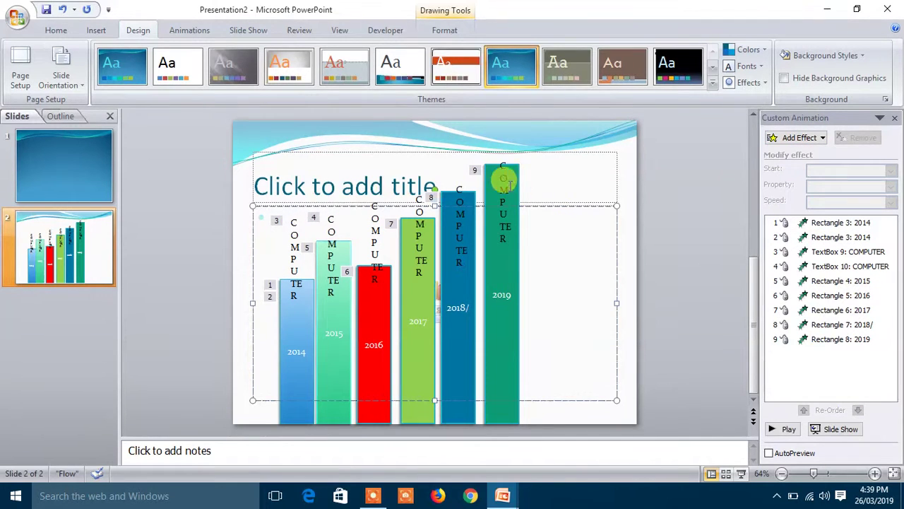
- Delete the body text and title placeholders from slide 2
key("Delete")
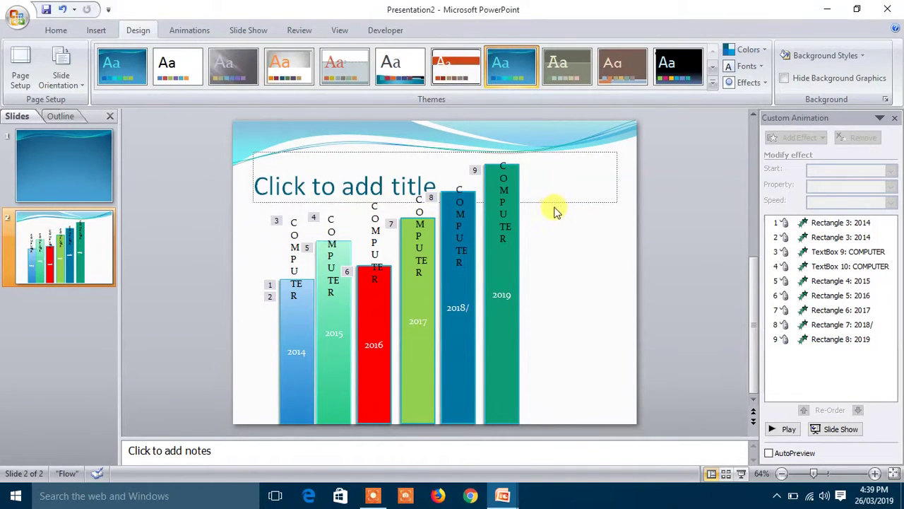
left_click(558, 202)
left_click(561, 202)
key("Delete")
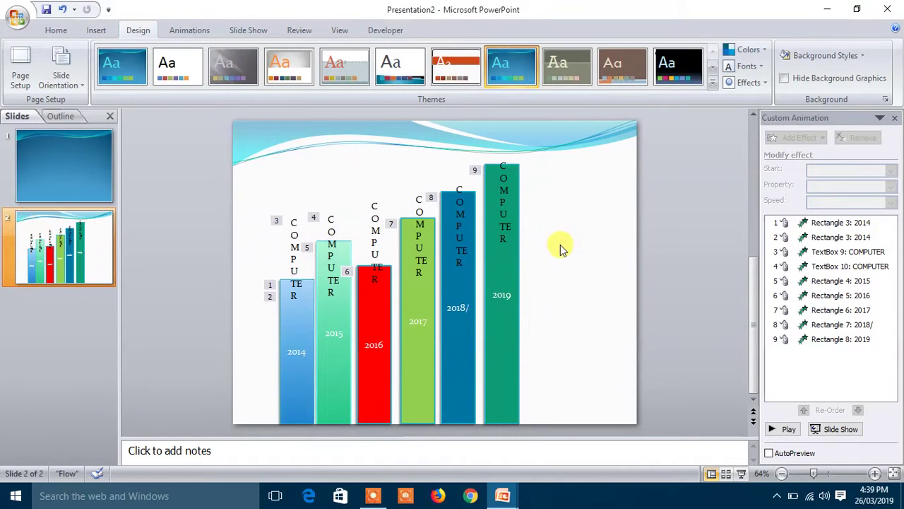
- Duplicate the blue 2014 bar, place the enlarged copy right of the 2019 bar, and preview the animations
left_click(289, 304)
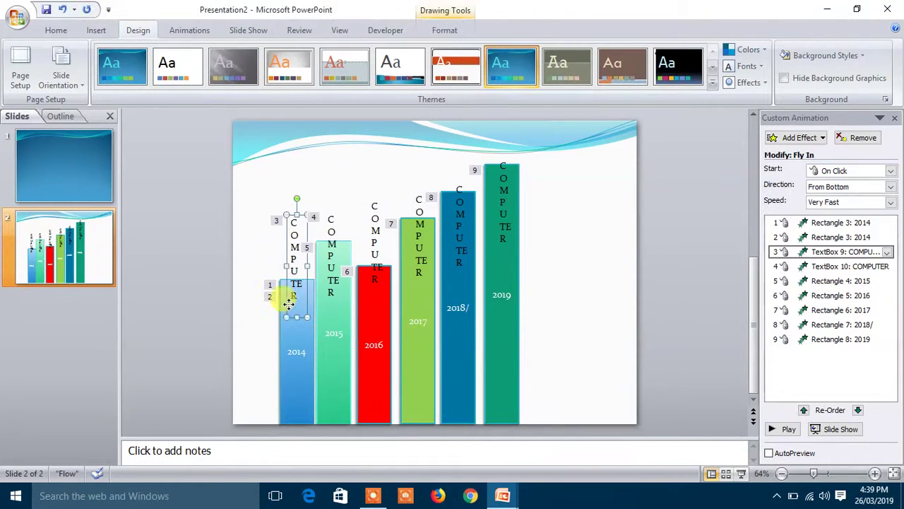
left_click(283, 332)
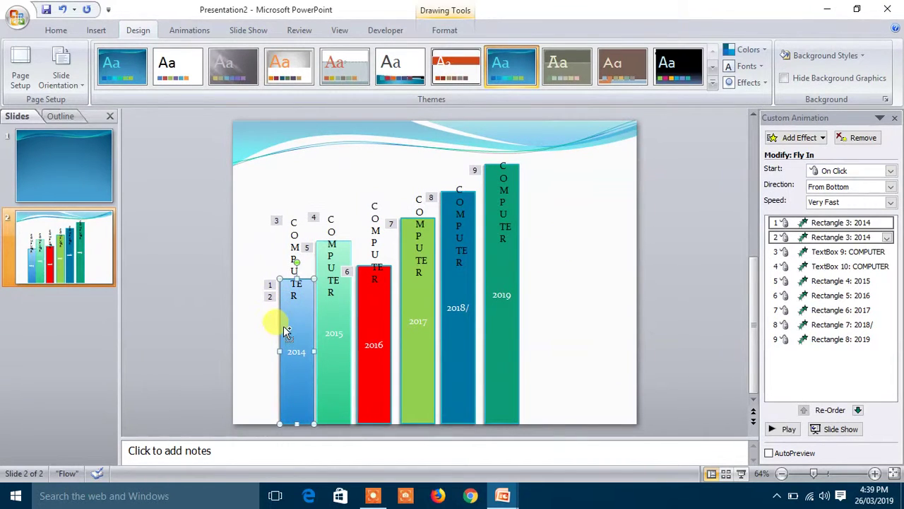
key("ctrl+d")
mouse_move(289, 325)
left_mouse_down()
mouse_move(590, 313)
mouse_move(560, 289)
left_mouse_up()
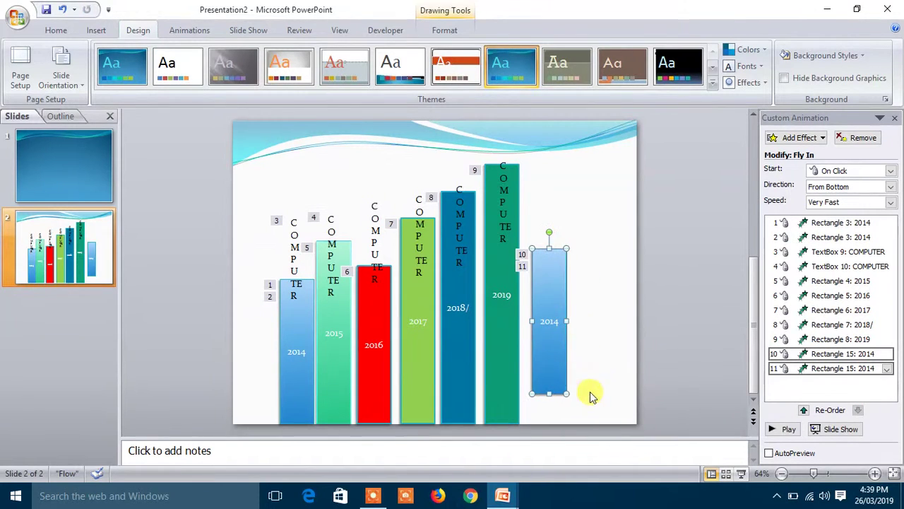
mouse_move(566, 394)
left_mouse_down()
mouse_move(582, 415)
mouse_move(573, 422)
left_mouse_up()
left_click(585, 282)
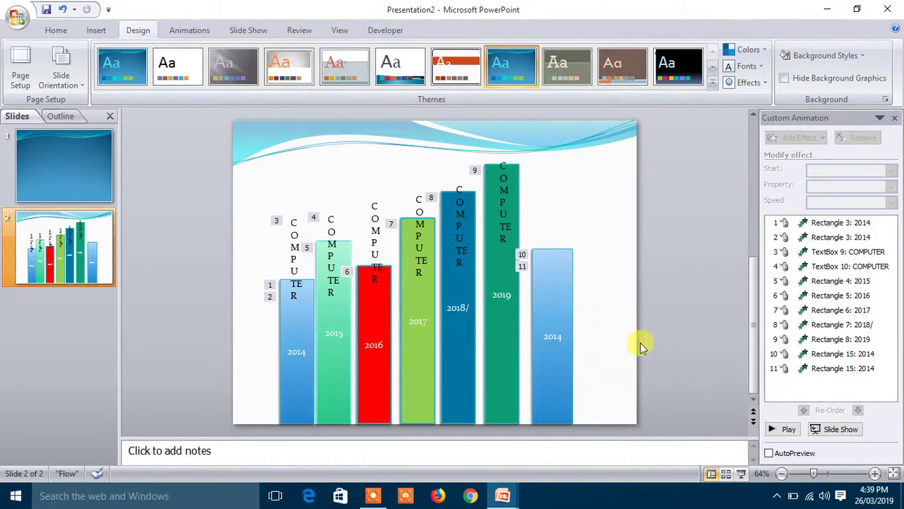
left_click(783, 429)
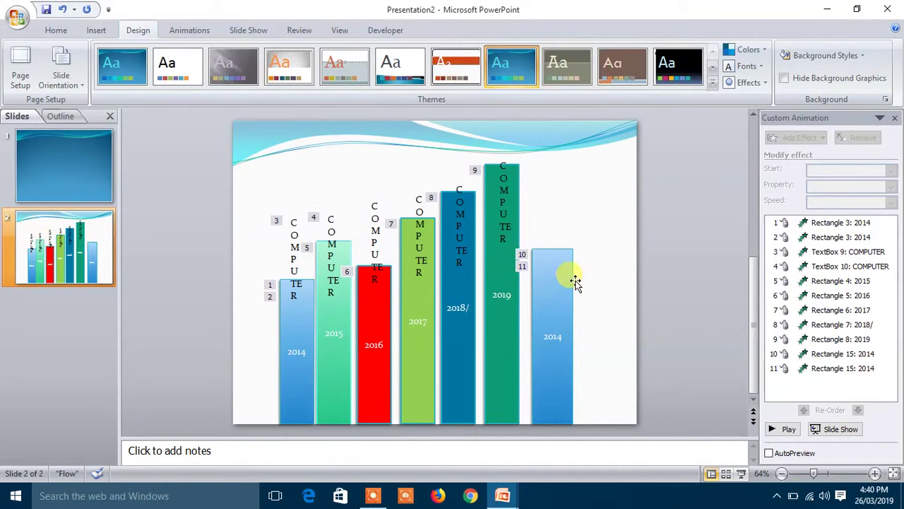
- Select every object on the slide and delete all bars and labels
left_click_drag(576, 282, 579, 282)
key("ctrl+a")
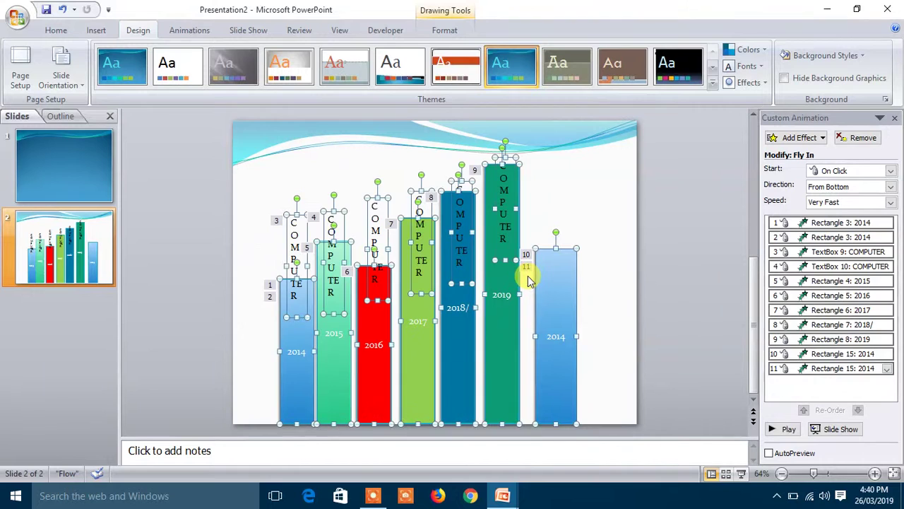
key("Delete")
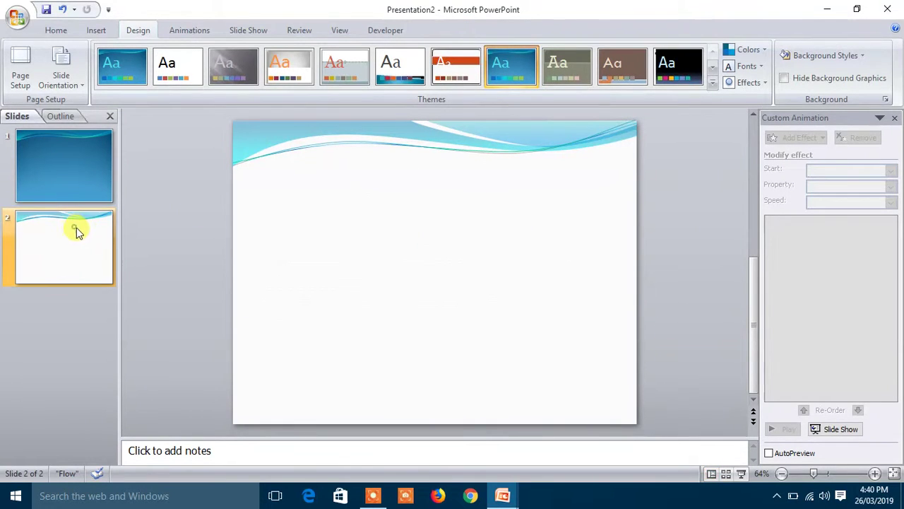
- Draw a blue rectangle bar near the slide's bottom left
left_click(99, 31)
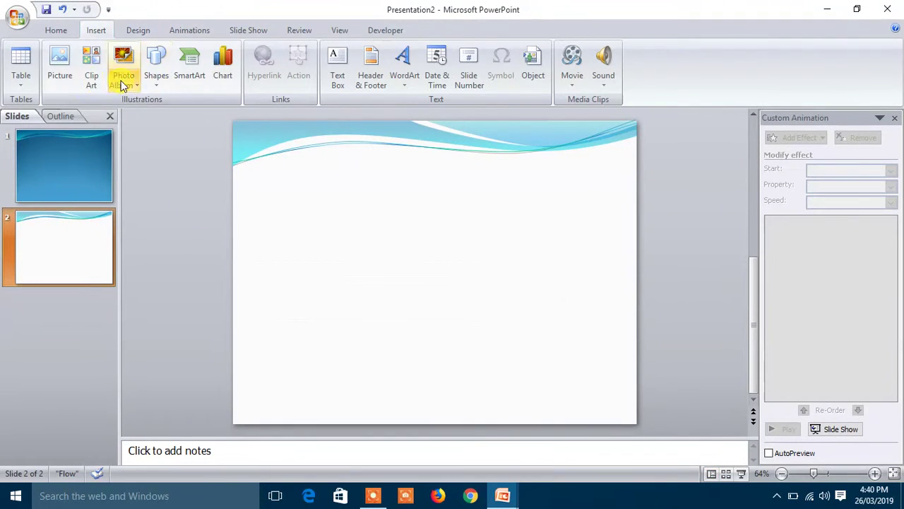
left_click(151, 81)
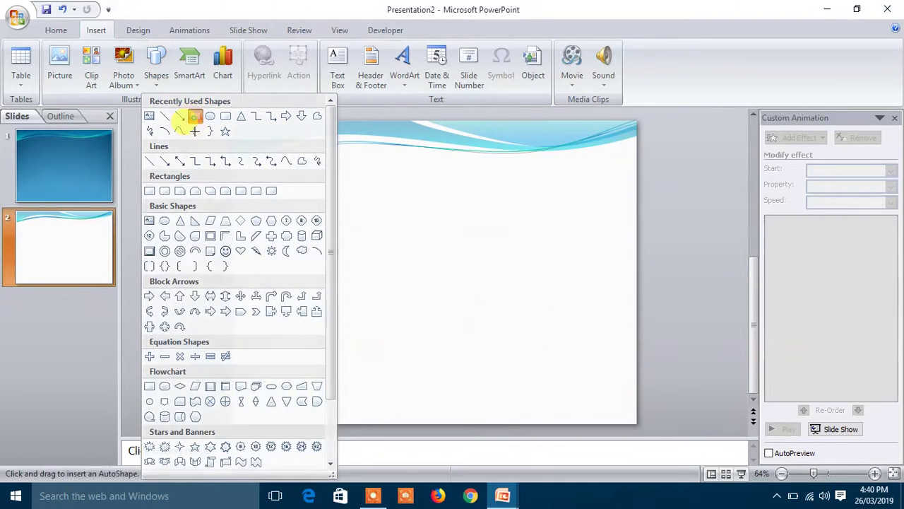
left_click(195, 117)
left_click_drag(273, 323, 314, 422)
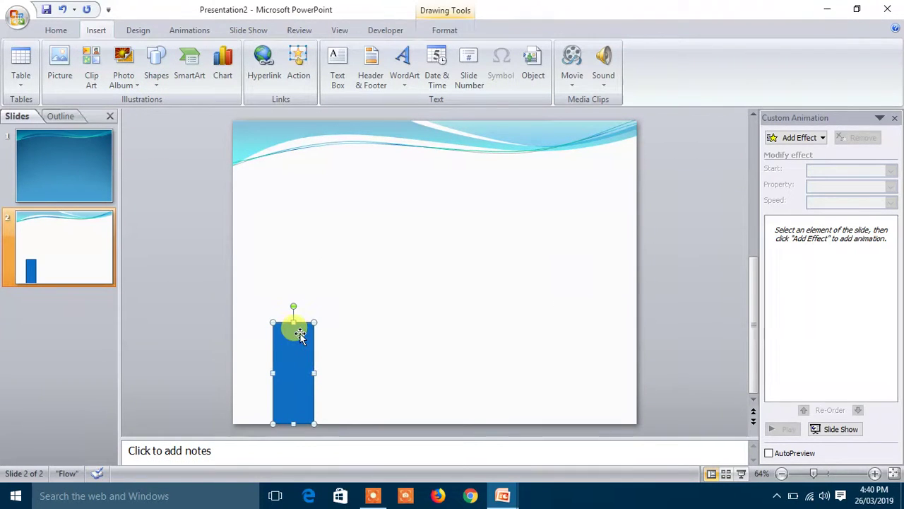
- Give the bar a Fly In entrance after previewing Split, Zoom, Light Speed and Grow & Turn
left_click(786, 140)
mouse_move(783, 154)
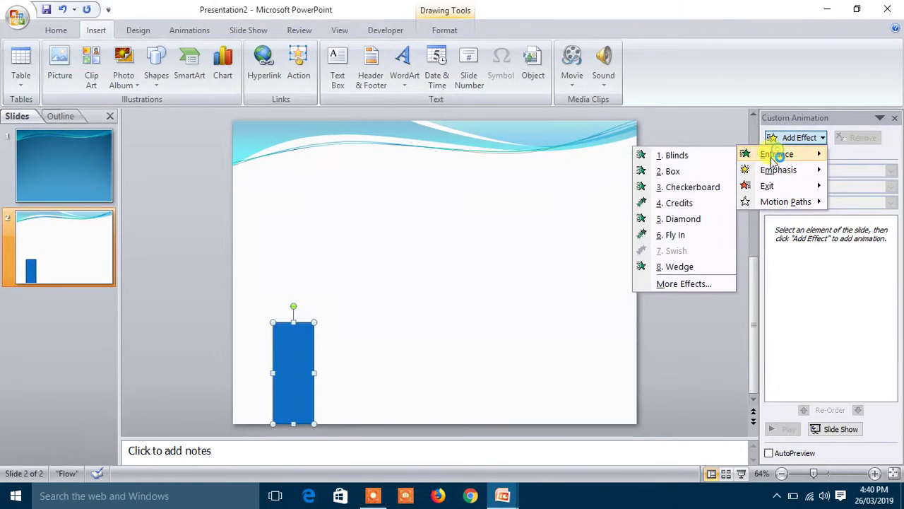
left_click(680, 283)
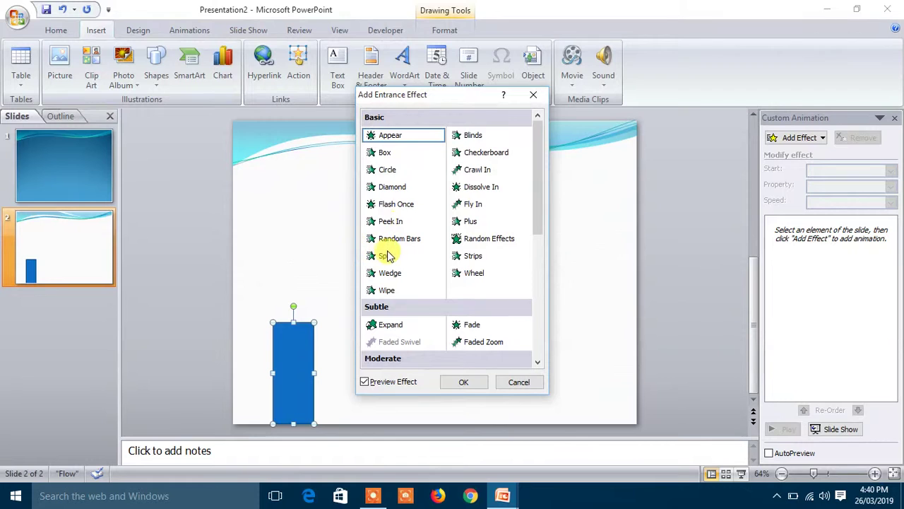
left_click(387, 255)
scroll(396, 255, "down", 1)
scroll(399, 257, "down", 2)
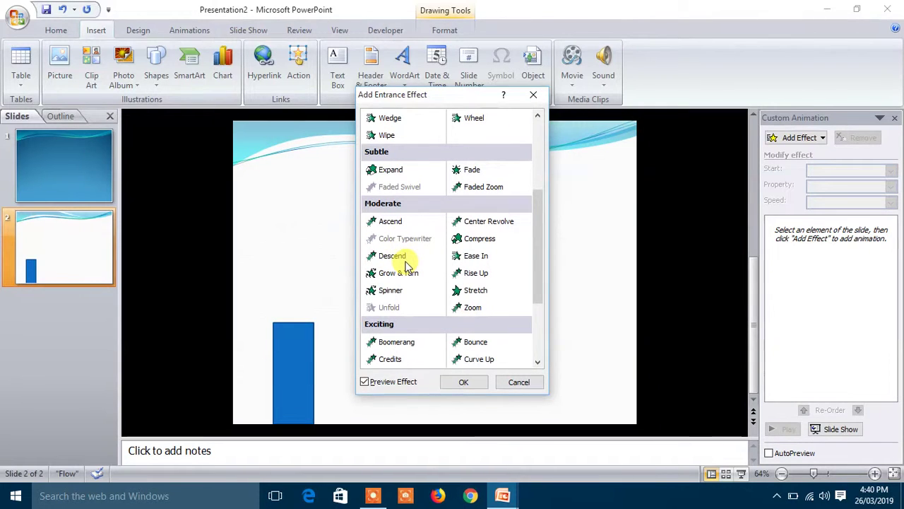
left_click(460, 308)
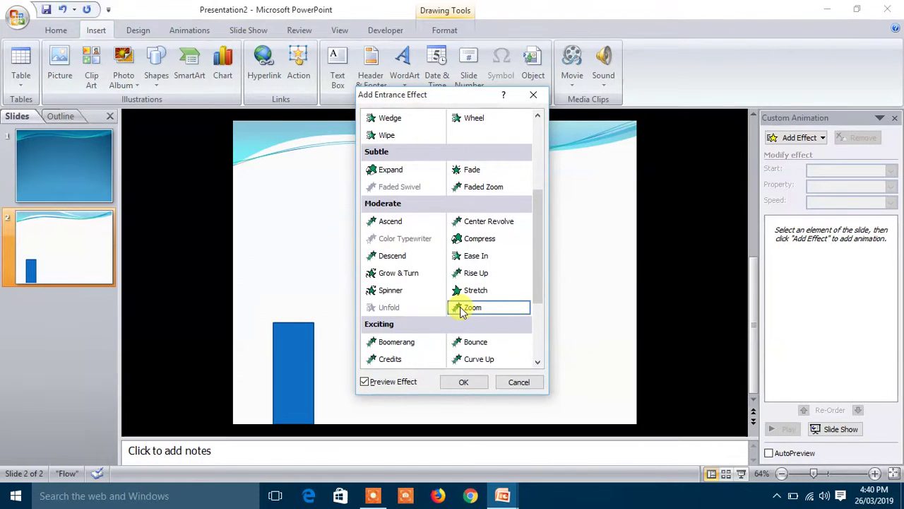
left_click_drag(544, 285, 544, 339)
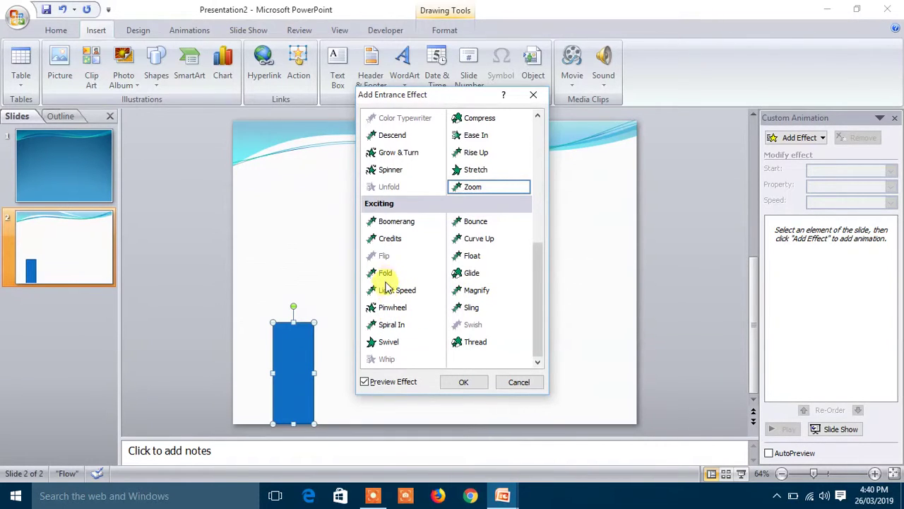
left_click(389, 292)
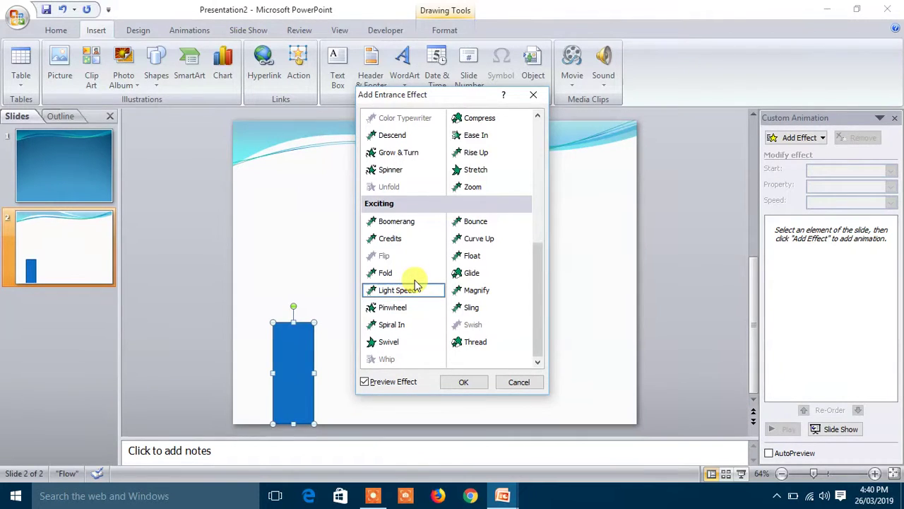
scroll(415, 286, "up", 1)
left_click(399, 204)
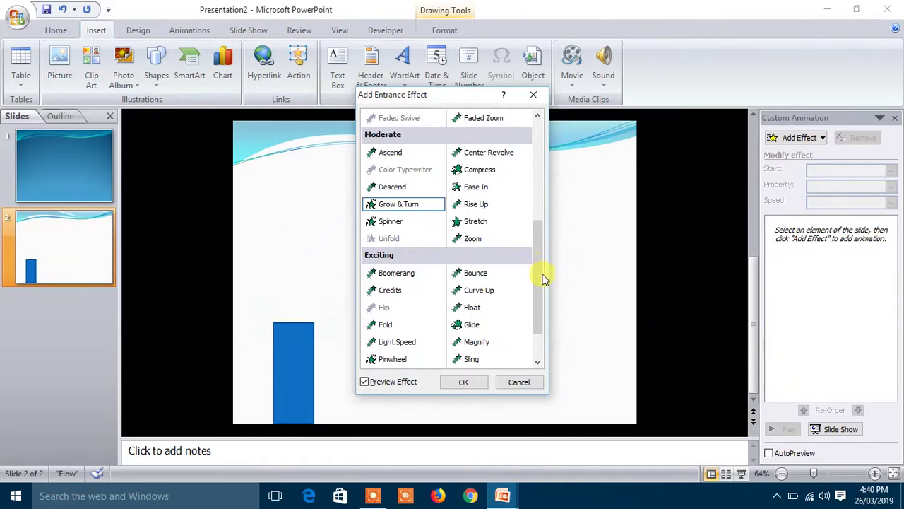
left_click_drag(541, 276, 549, 204)
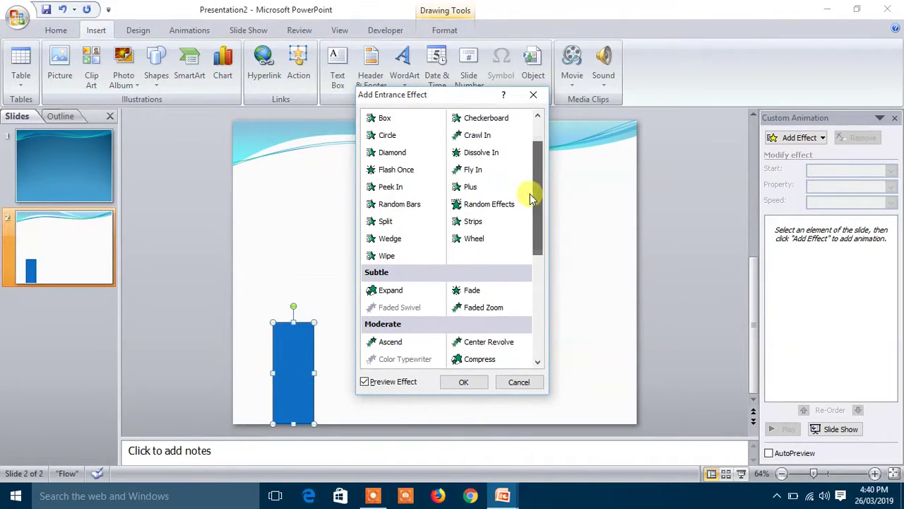
left_click(478, 169)
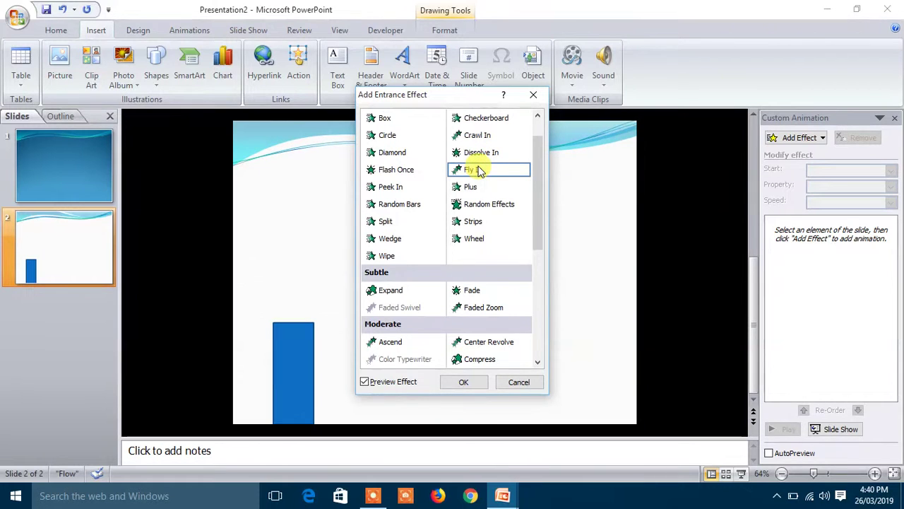
left_click(441, 382)
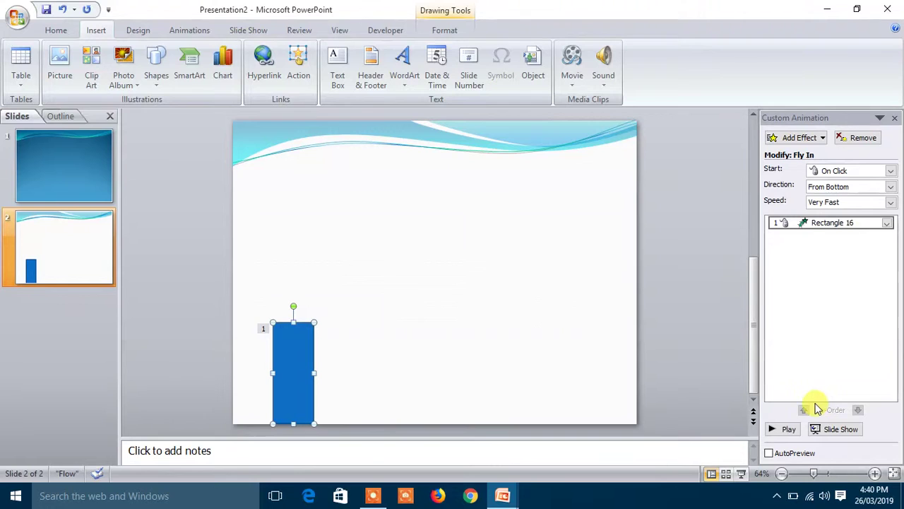
- Preview the bar's Fly In and keep it starting On Click
left_click(788, 429)
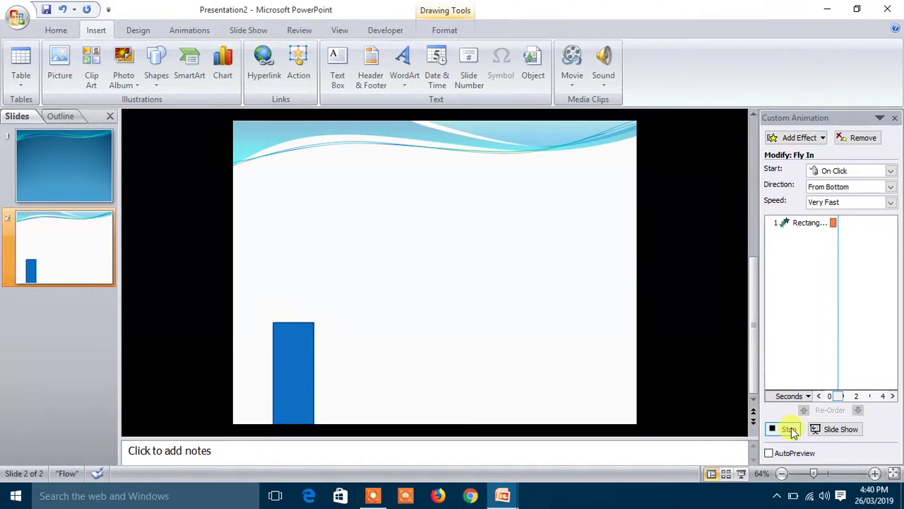
left_click(869, 171)
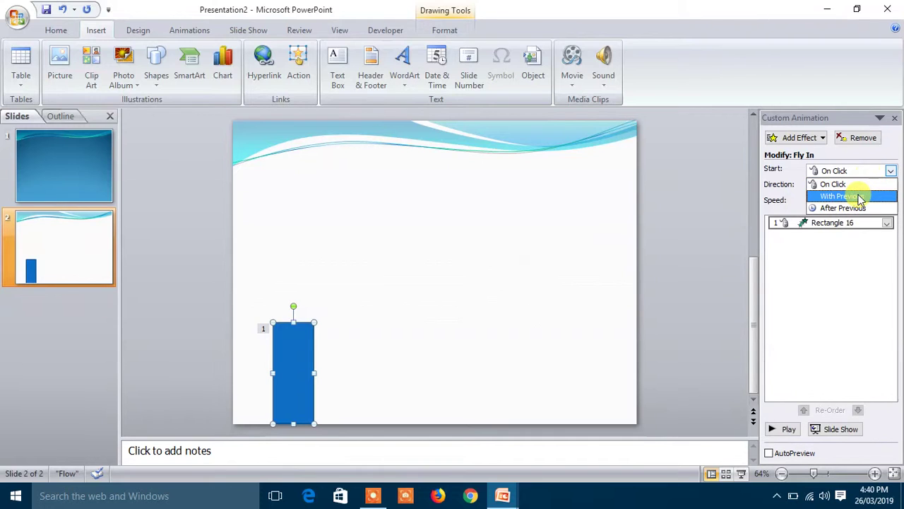
left_click(835, 183)
- Place a taller copy of the bar to its right and preview both animations
left_click(421, 351)
left_click(312, 346)
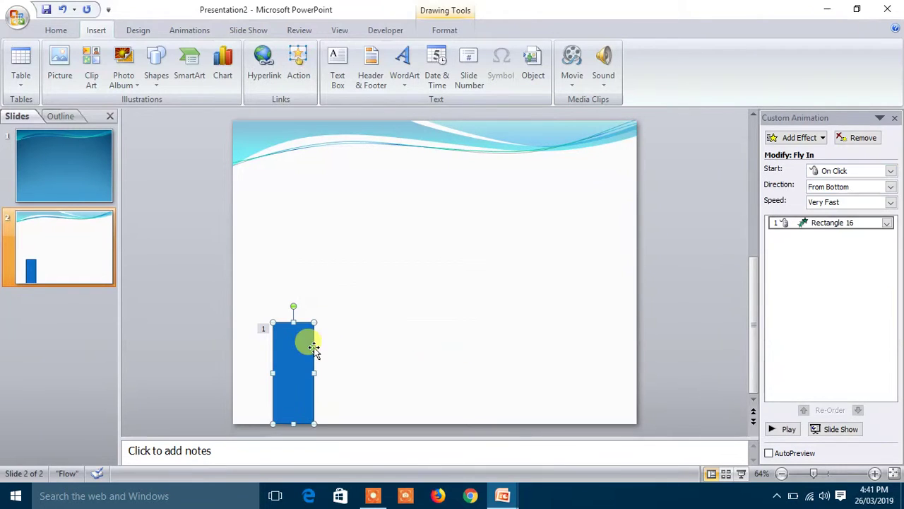
mouse_move(318, 351)
left_mouse_down()
mouse_move(368, 323)
mouse_move(358, 279)
left_mouse_up()
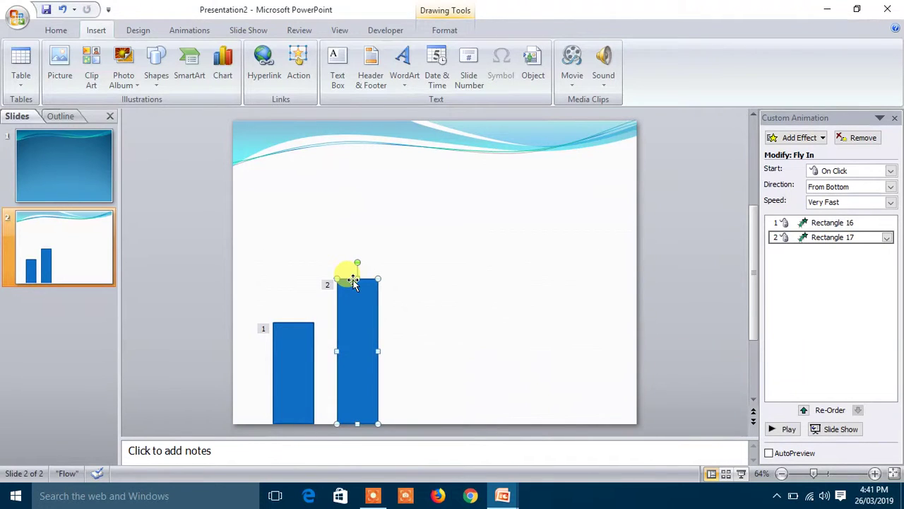
left_click(530, 303)
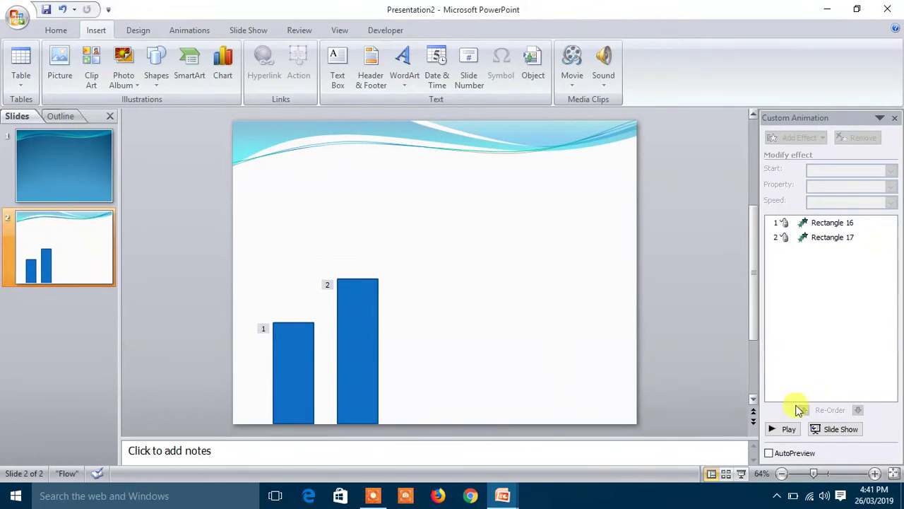
left_click(800, 431)
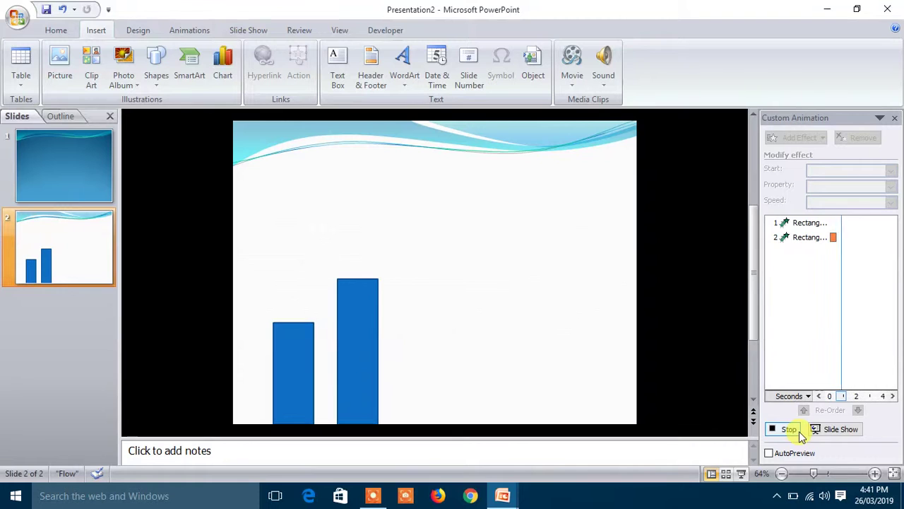
- Select the shorter left bar and bring up the list of effects to add
left_click(354, 300)
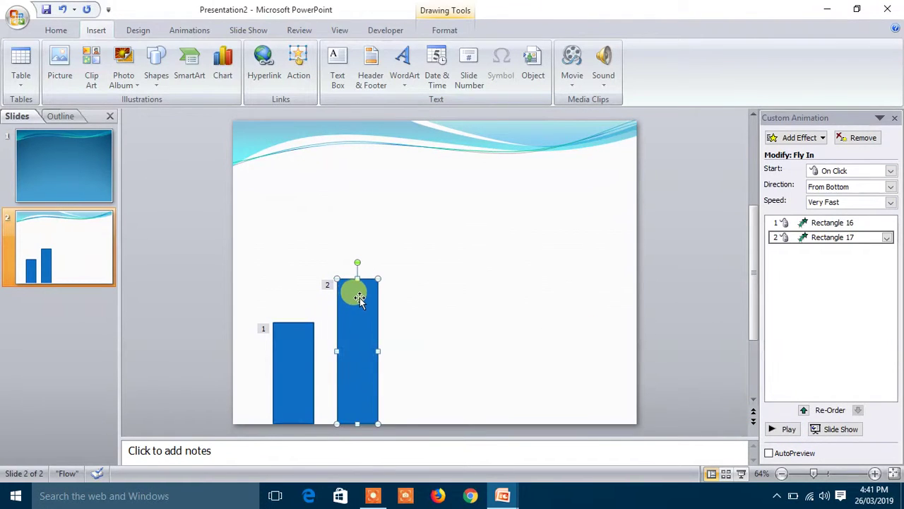
left_click(297, 331)
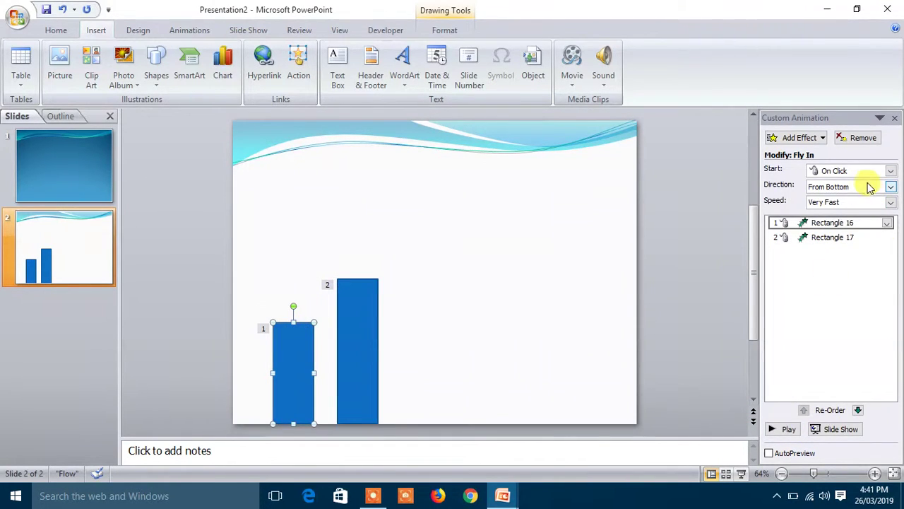
left_click(803, 137)
- Preview Split, Credits, Spiral In, Light Speed, Bounce, Float and Fold entrances on the short bar
mouse_move(774, 152)
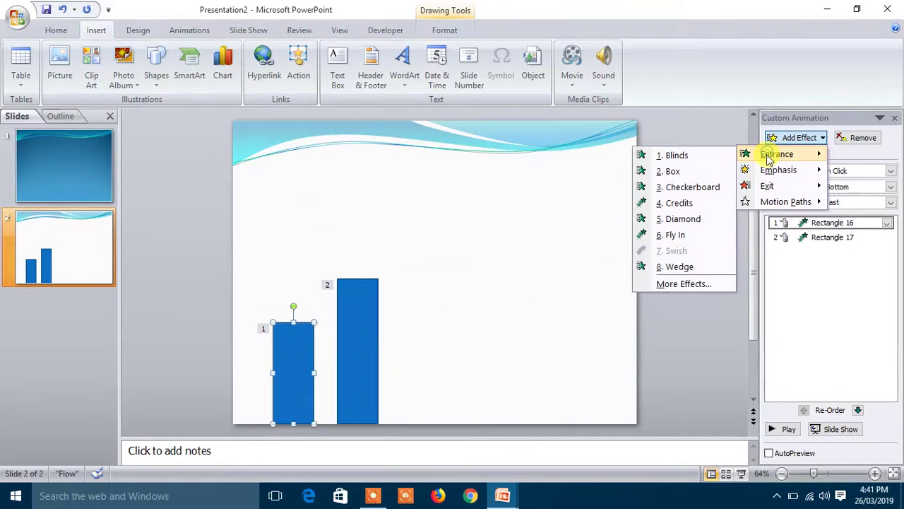
left_click(695, 286)
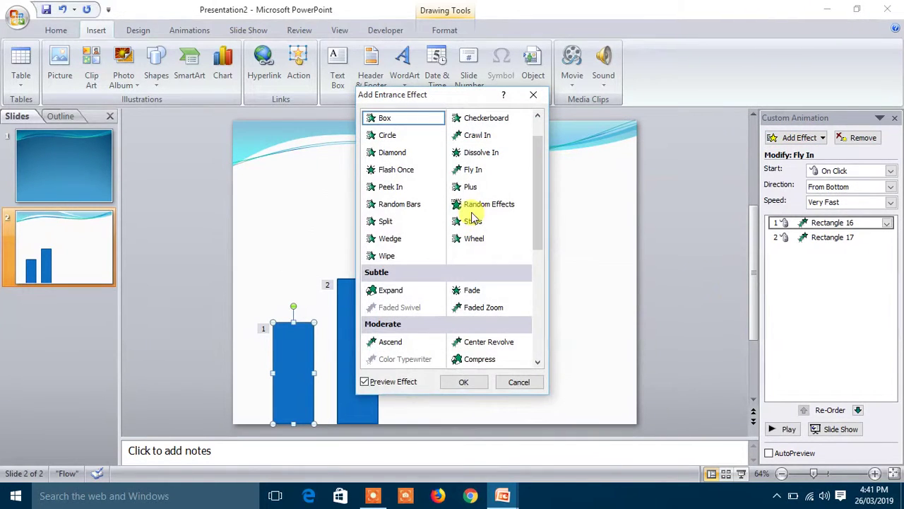
left_click(382, 223)
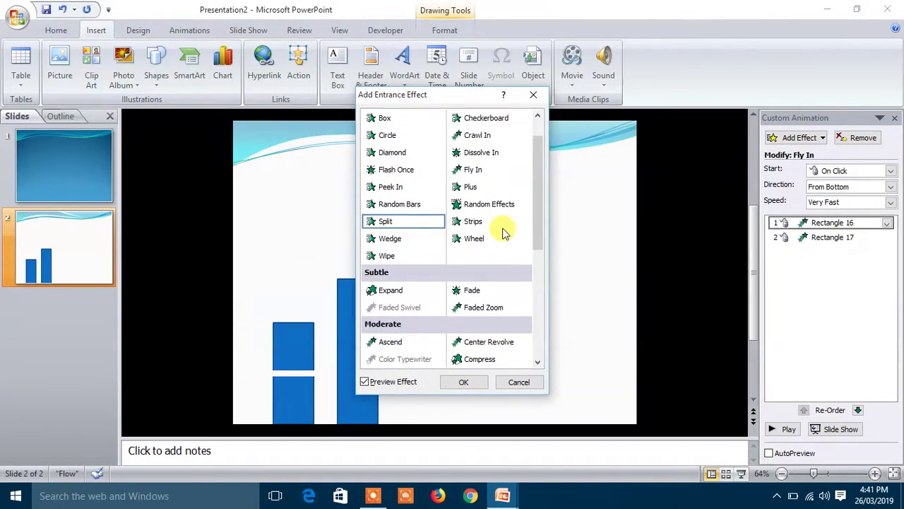
left_click_drag(537, 208, 541, 317)
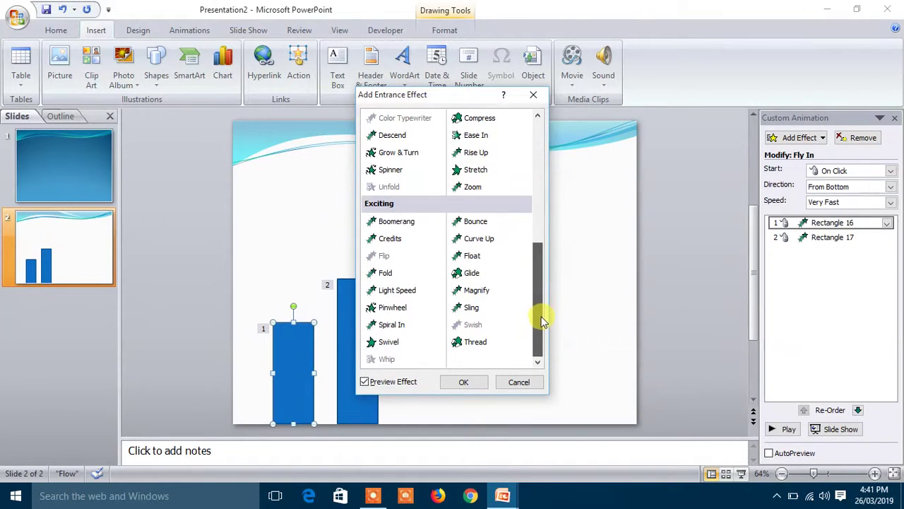
left_click(394, 241)
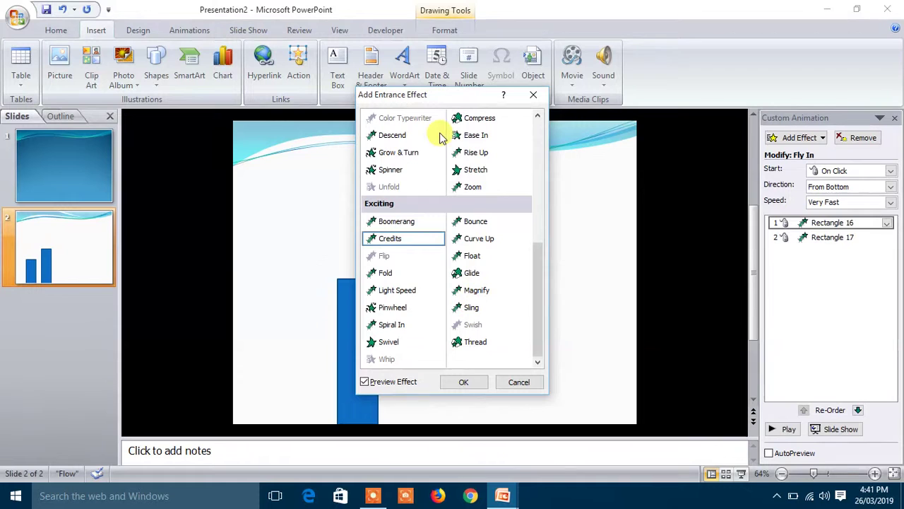
left_click_drag(441, 104, 561, 106)
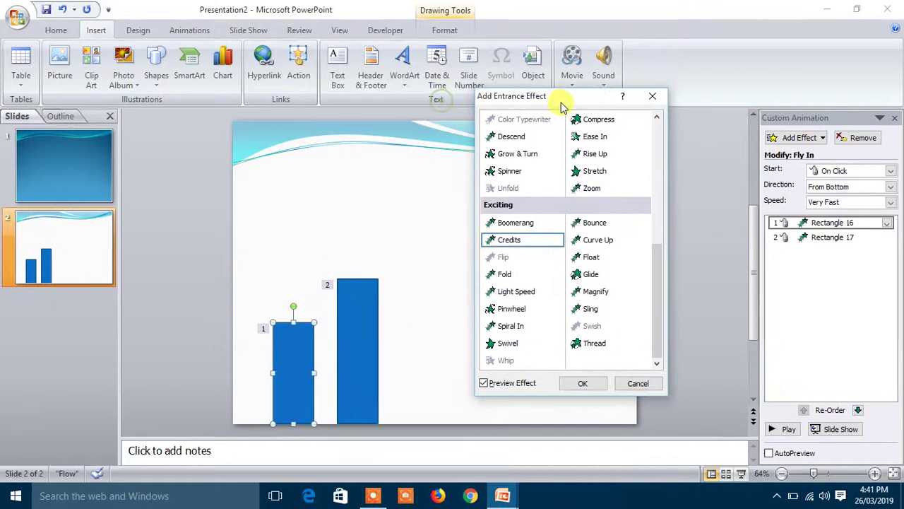
left_click(514, 331)
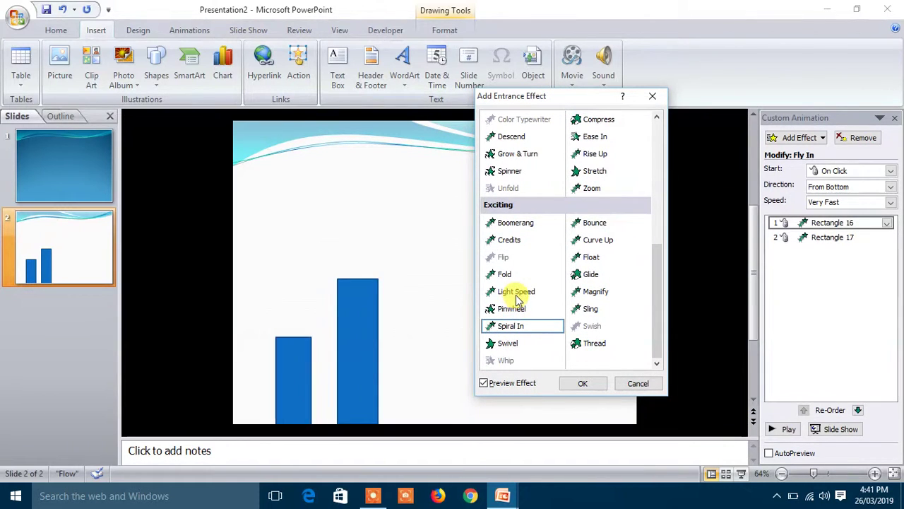
left_click(516, 294)
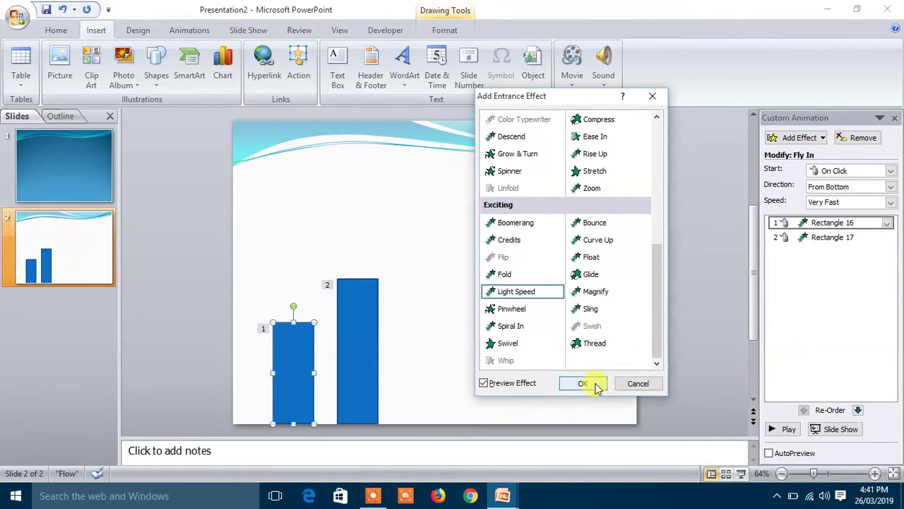
left_click(590, 225)
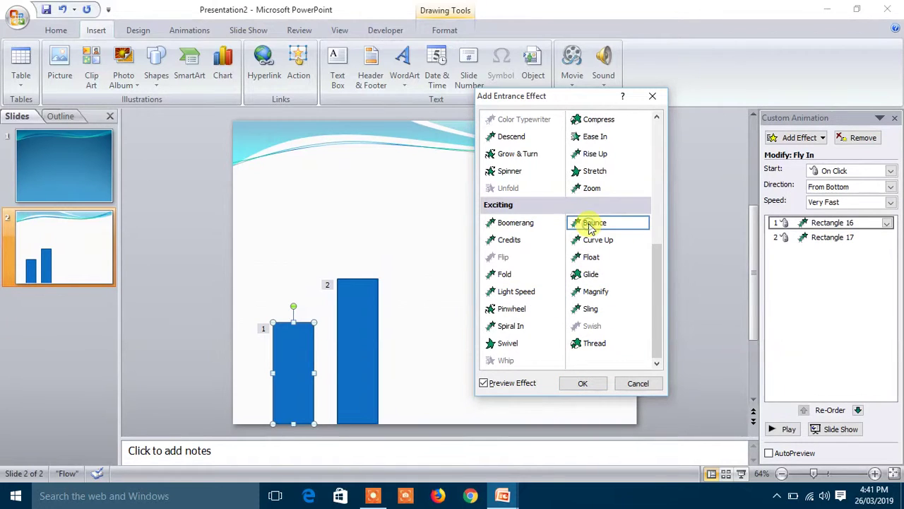
left_click(590, 260)
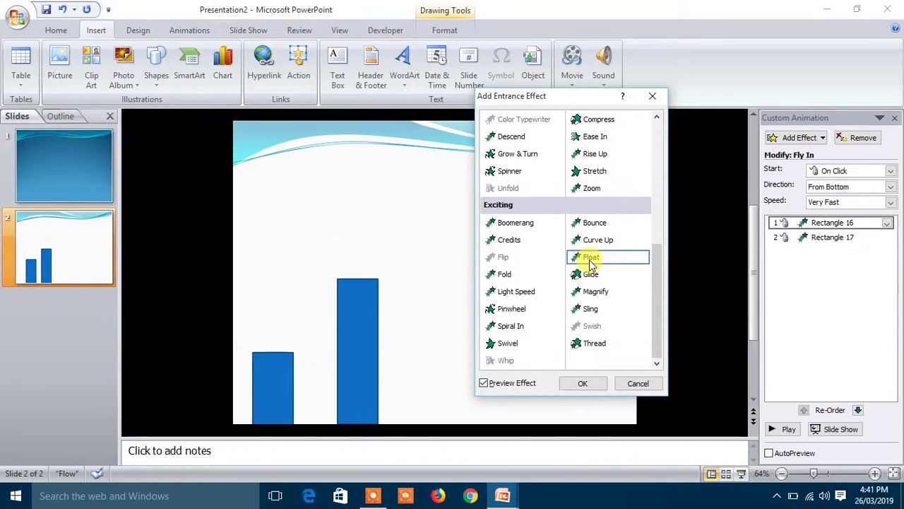
left_click(504, 277)
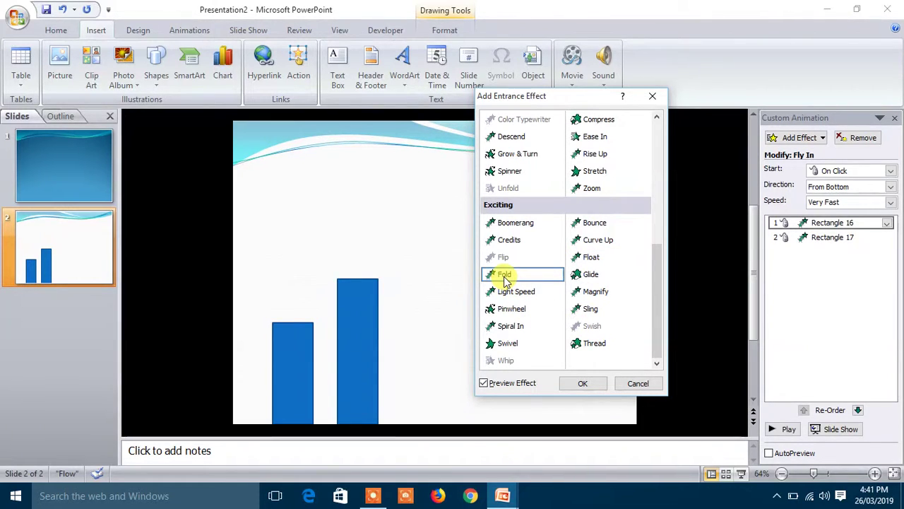
- Add Ascend as the short bar's third animation after comparing Boomerang and Descend
left_click(514, 241)
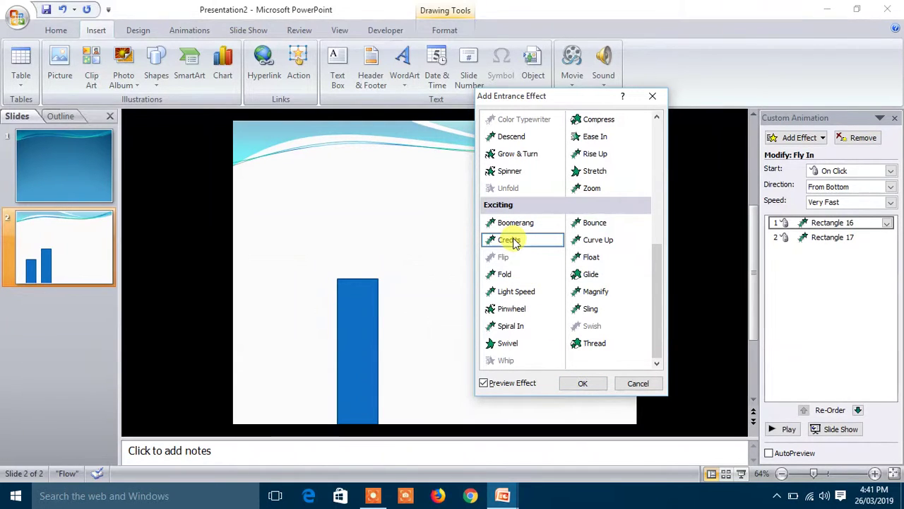
left_click(516, 227)
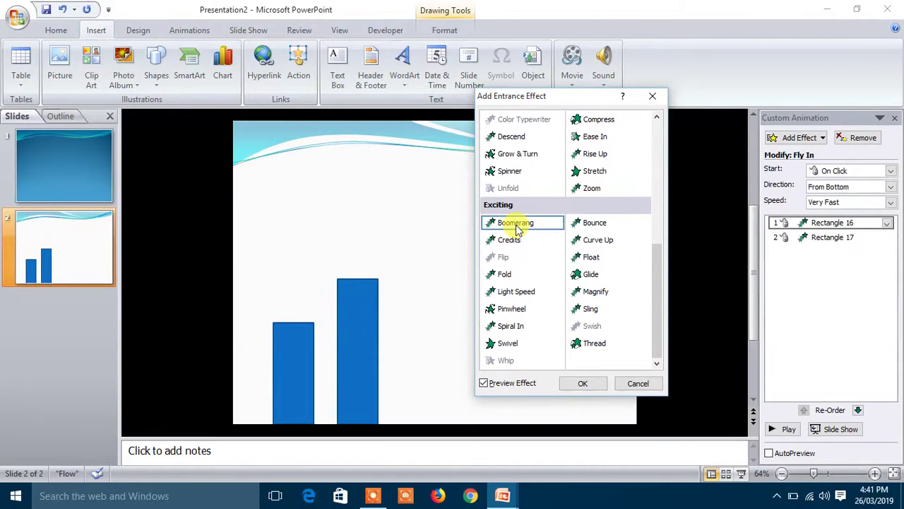
left_click(513, 141)
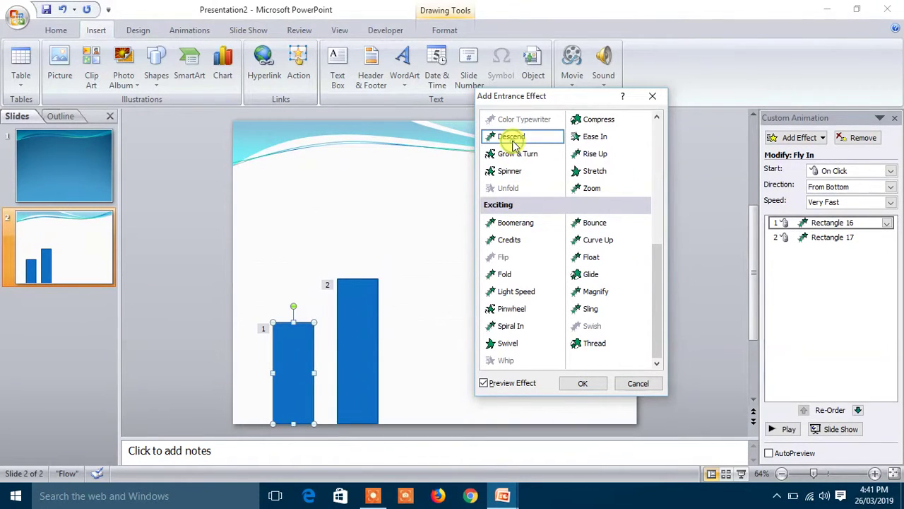
left_click(512, 327)
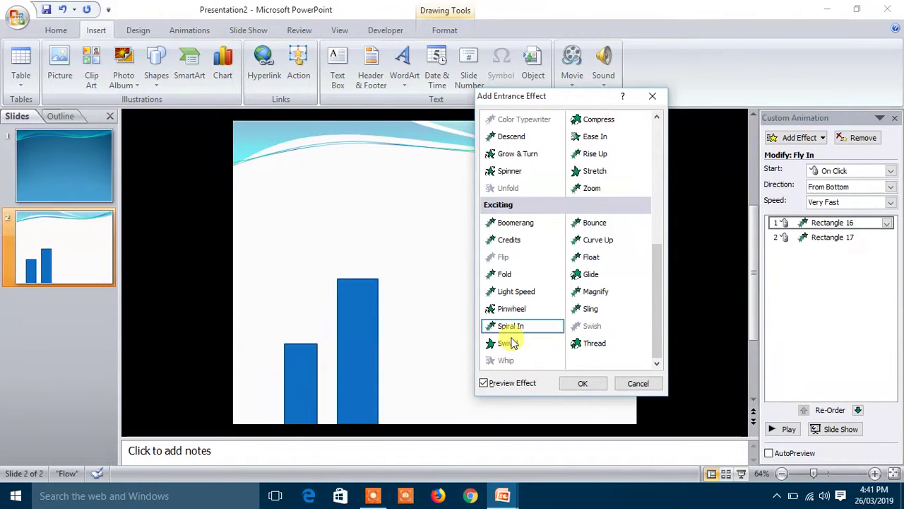
left_click_drag(656, 329, 656, 297)
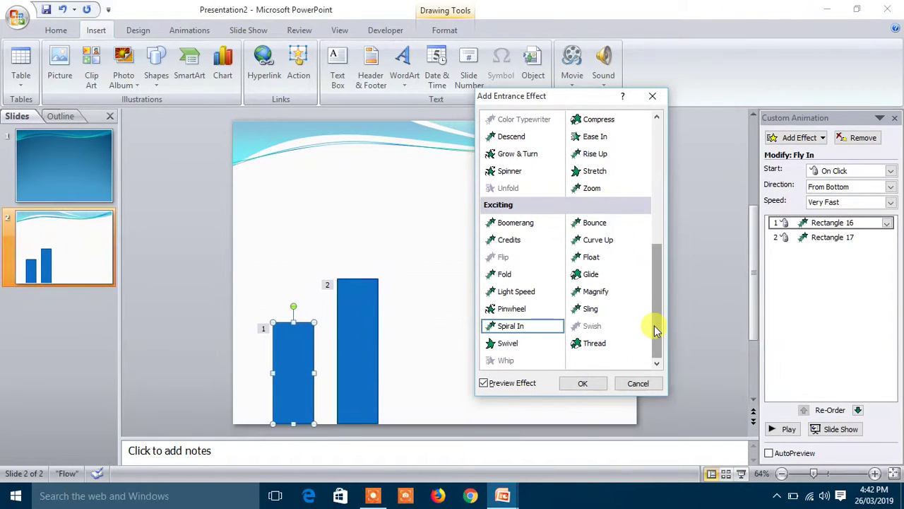
left_click(498, 223)
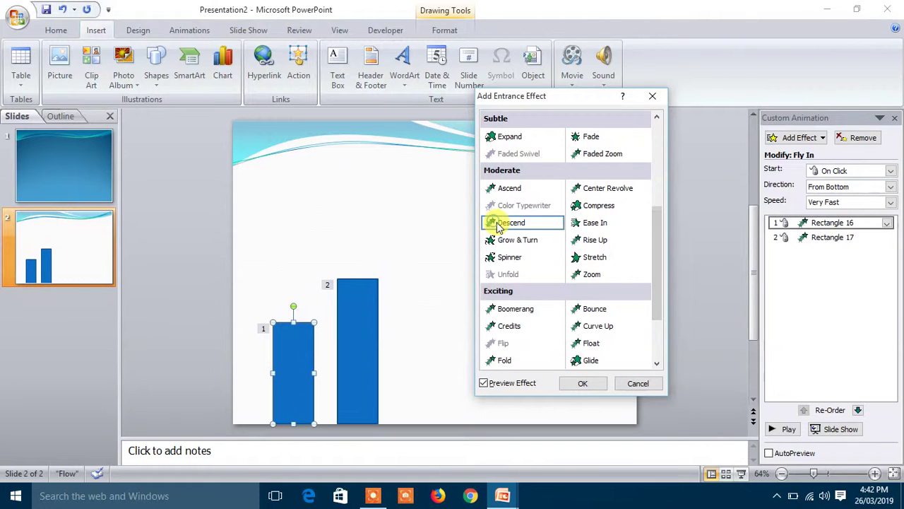
left_click(507, 192)
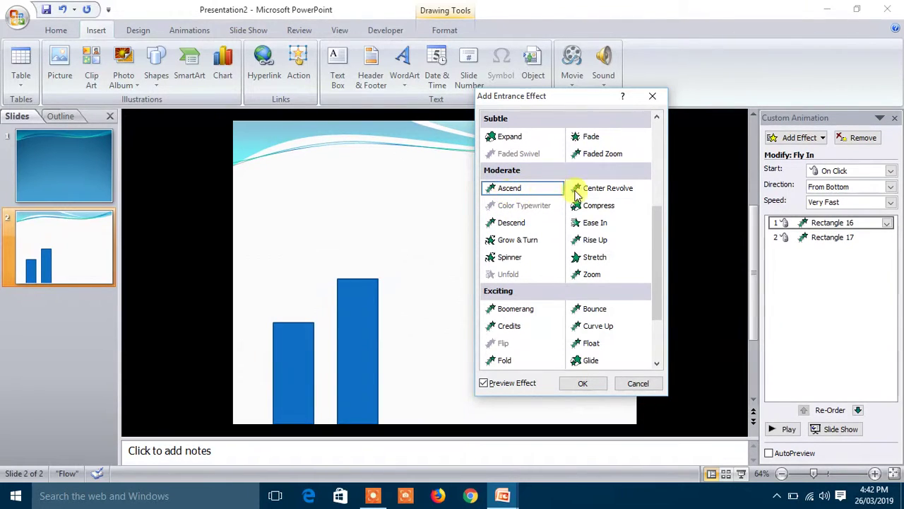
left_click(583, 383)
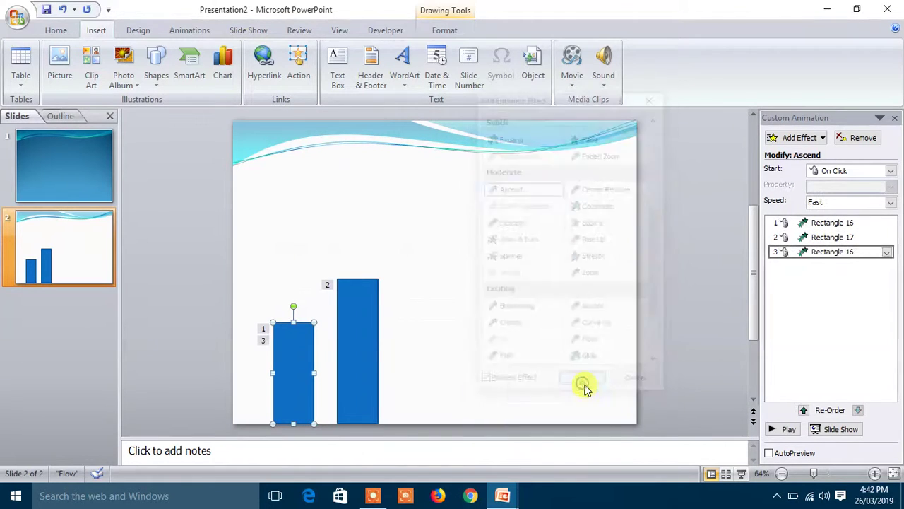
- Review the Ascend effect options, keeping text grouped As One Object, and close them unchanged
left_click(887, 252)
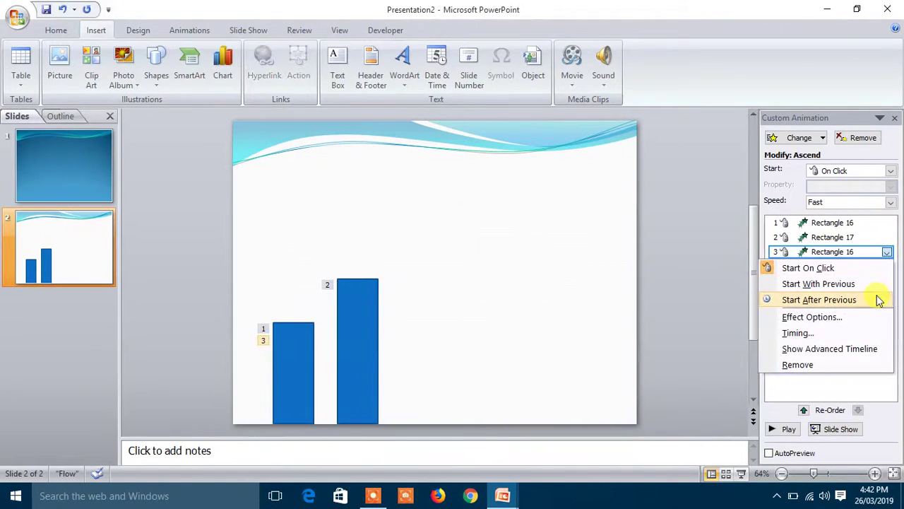
left_click(856, 317)
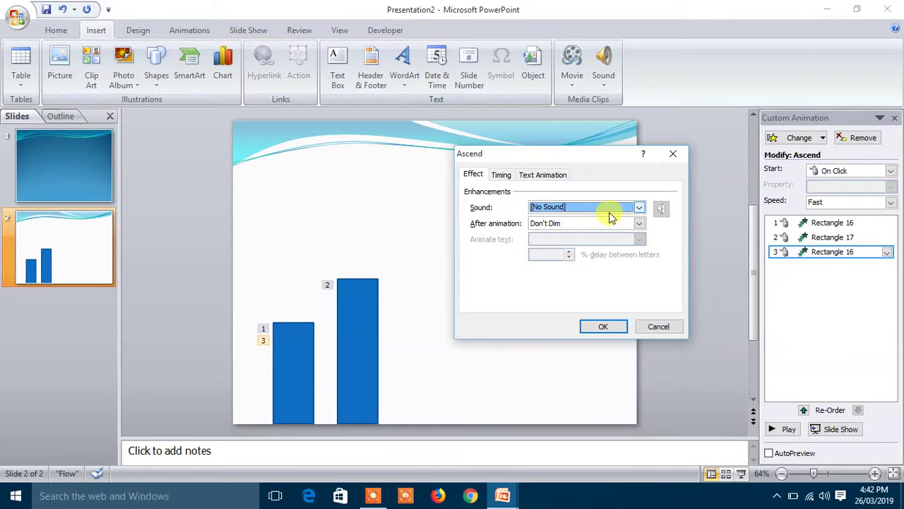
left_click(504, 176)
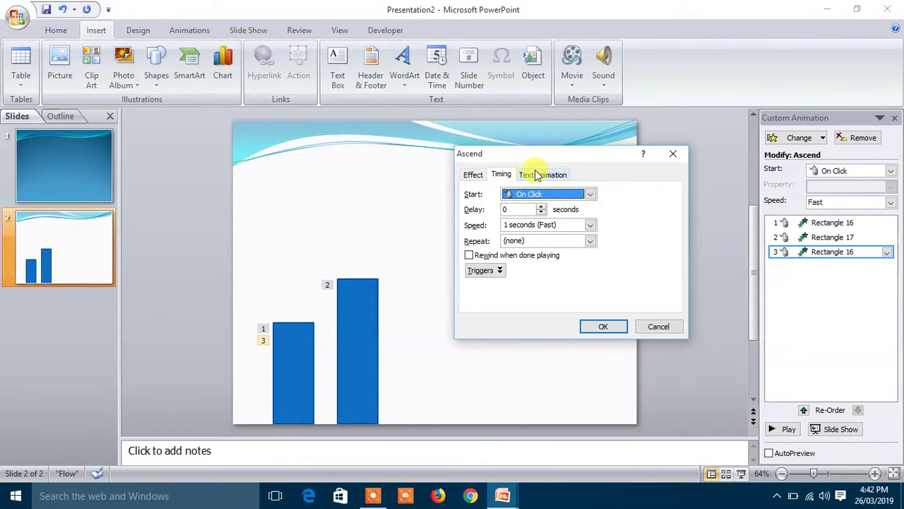
left_click(543, 174)
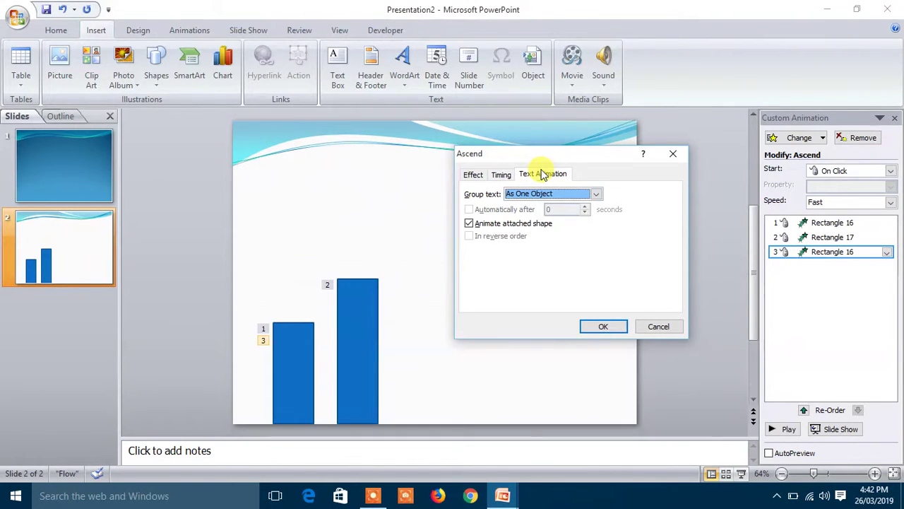
left_click(541, 195)
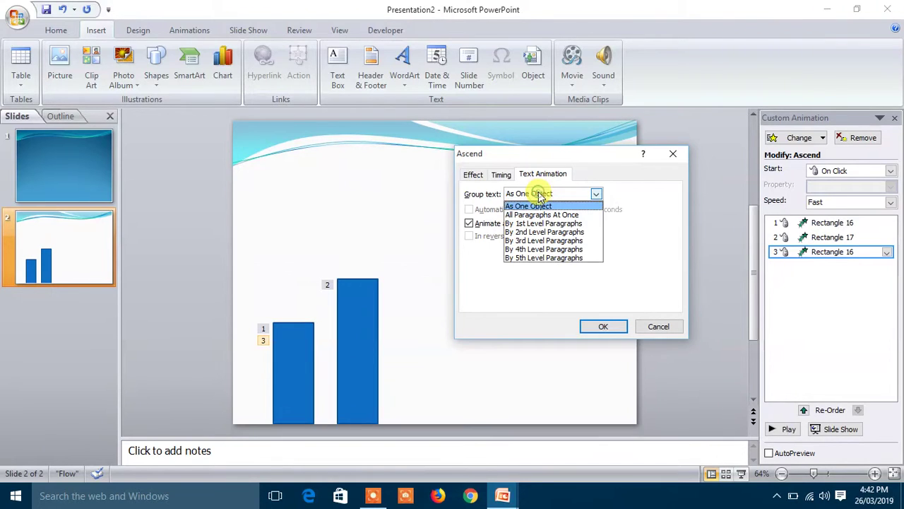
left_click(538, 195)
left_click(474, 175)
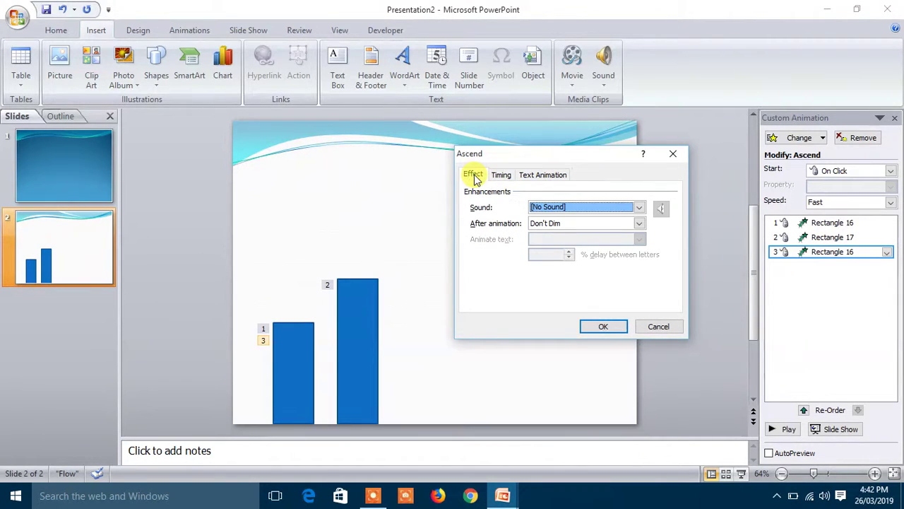
left_click(600, 328)
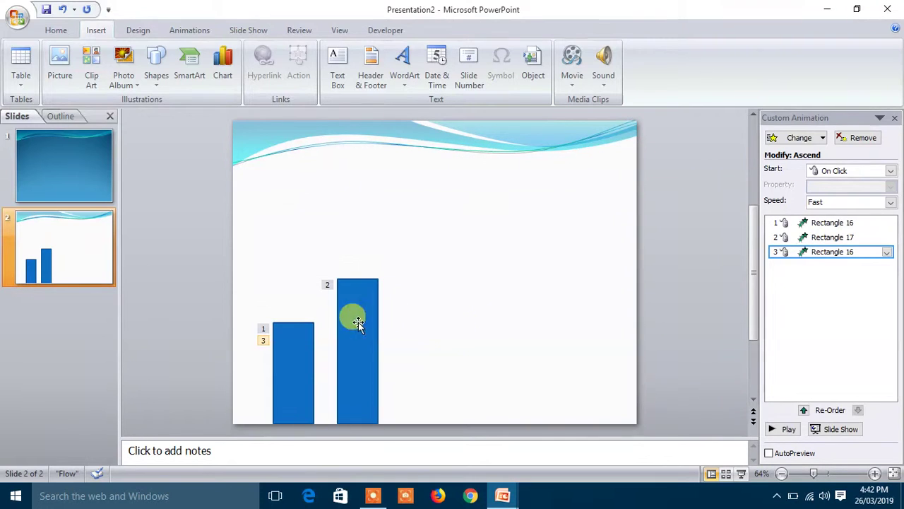
left_click(299, 325)
- Delete the taller right bar, leaving only the blue 2013 bar
left_click(348, 303)
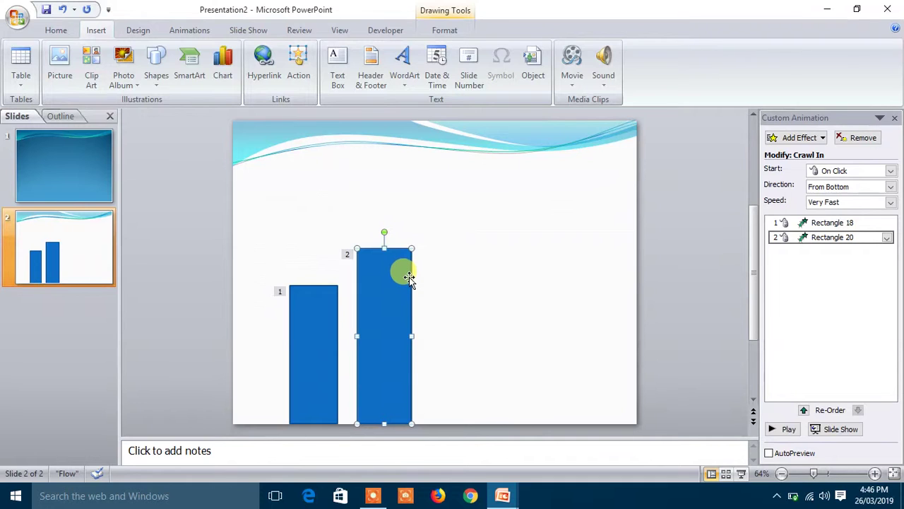
key("Delete")
left_click(313, 320)
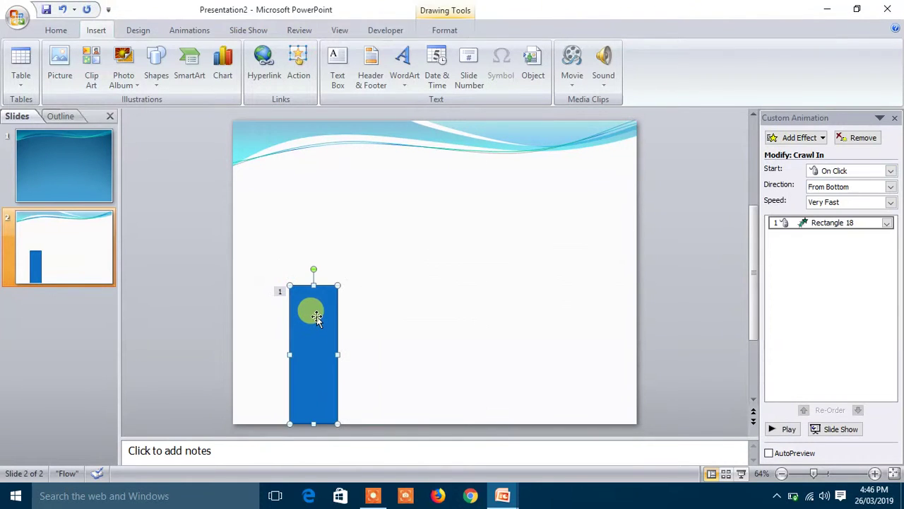
- Start a new text box just above the blue bar
left_click(338, 96)
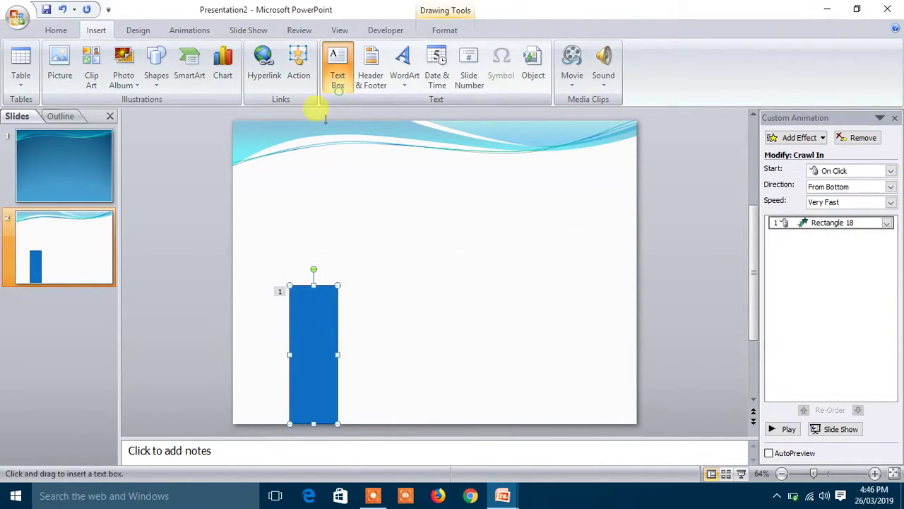
left_click(311, 356)
type("2013")
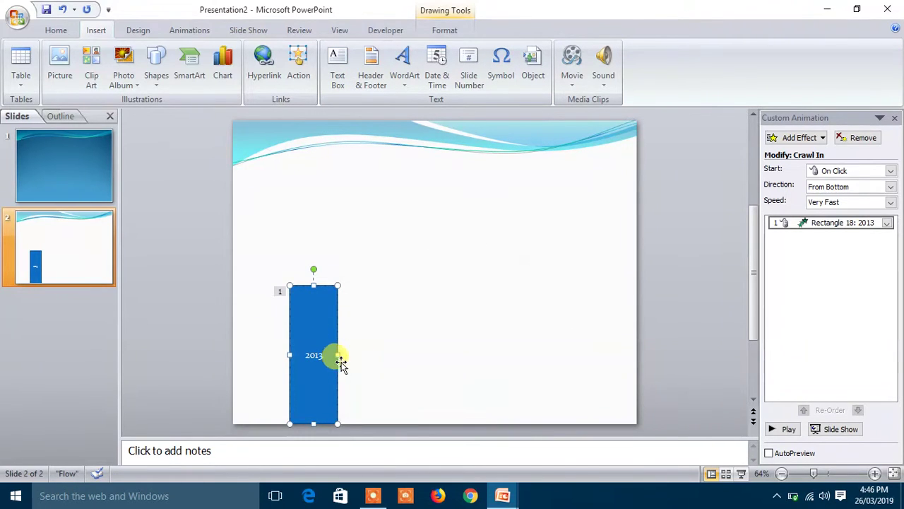
left_click(346, 359)
left_click(315, 355)
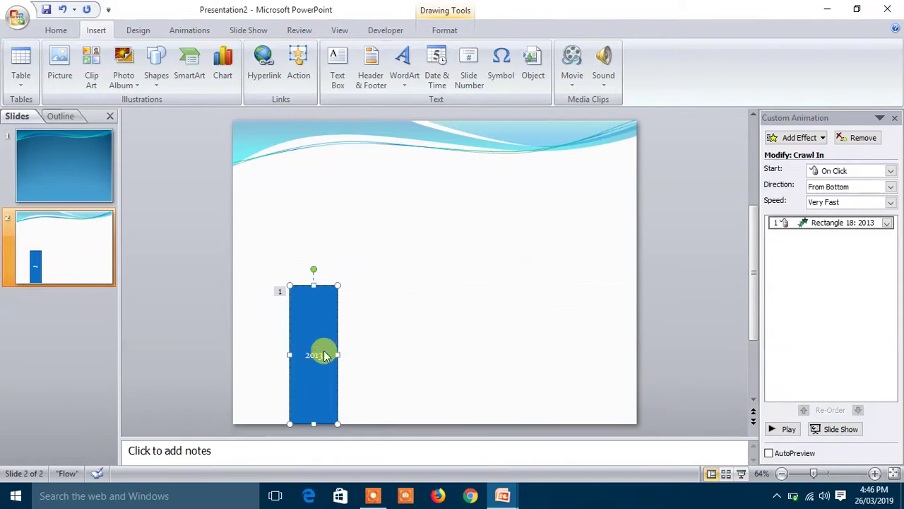
left_click(311, 356)
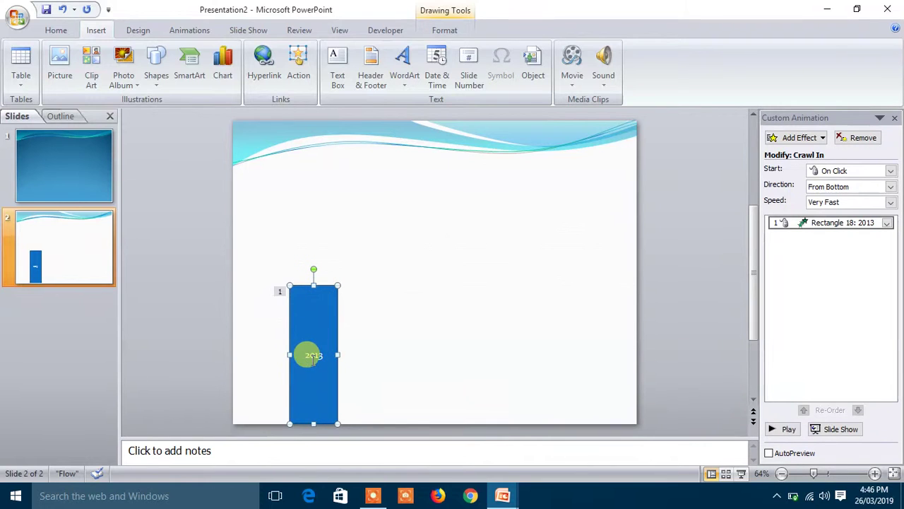
left_click(330, 187)
left_click(338, 78)
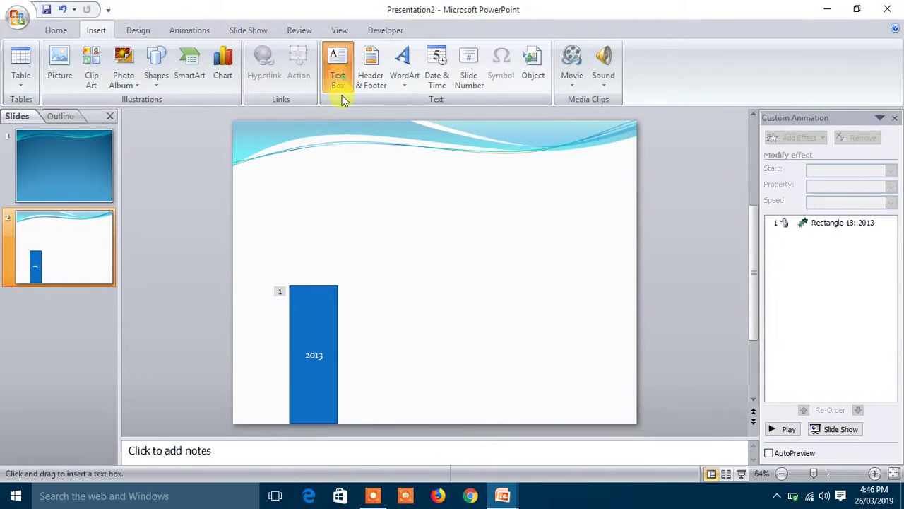
left_click(300, 268)
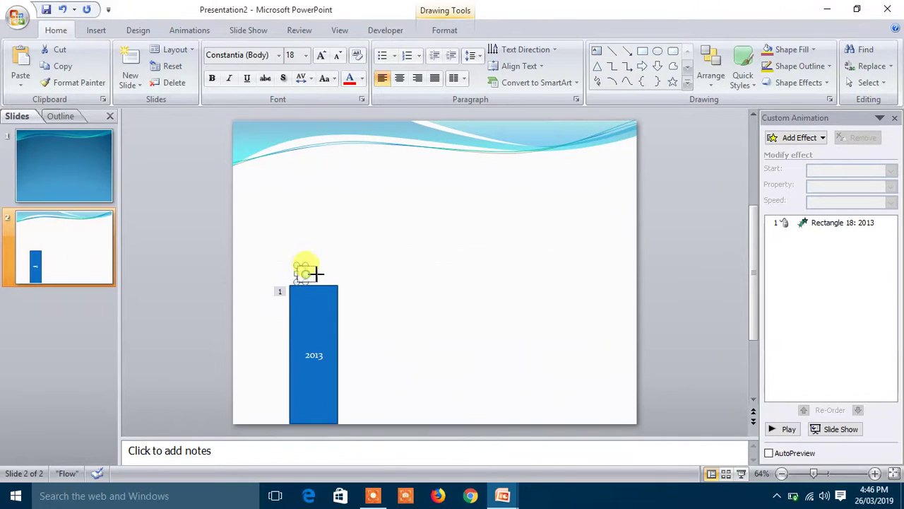
- Draw the small 2013 label above the bar, give it a Crawl In entrance, and preview
left_click_drag(316, 272, 323, 278)
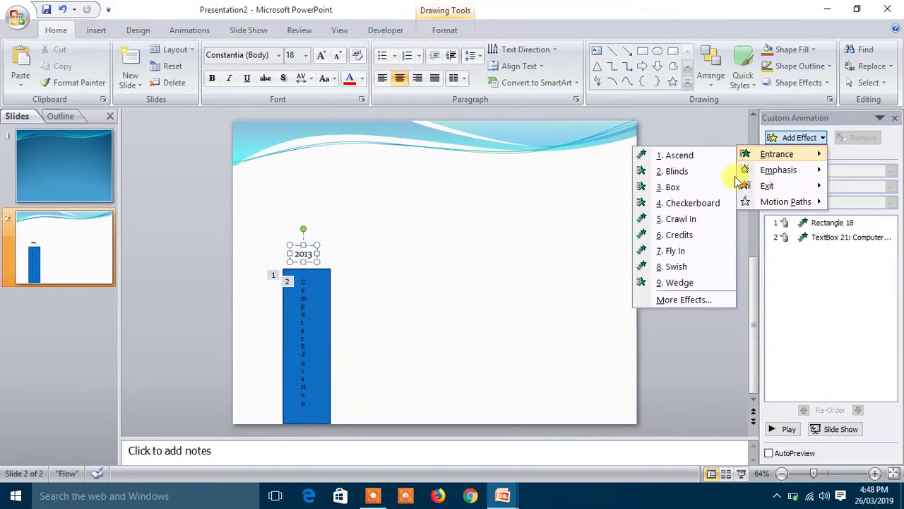
left_click(698, 226)
left_click(504, 264)
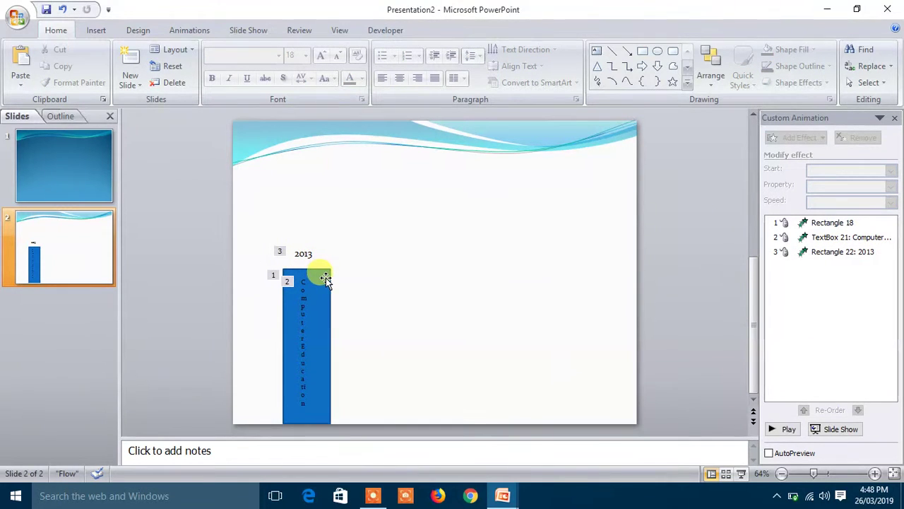
left_click(780, 432)
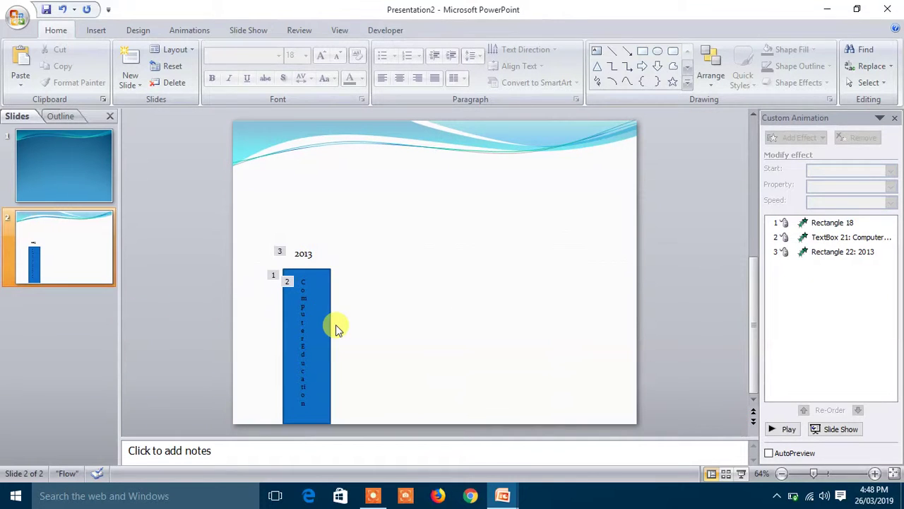
- Resize the vertical Computer Education box to one letter wide, spanning the bar's height
left_click(310, 282)
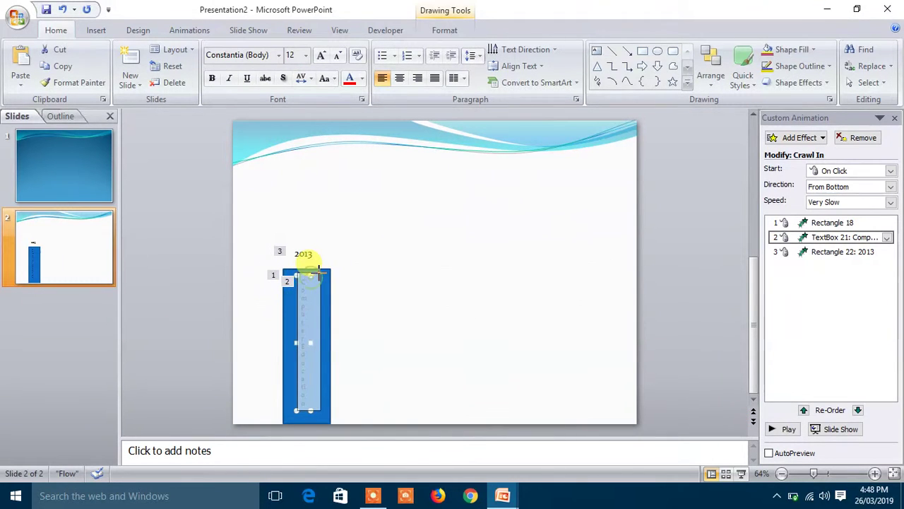
left_click_drag(311, 276, 322, 271)
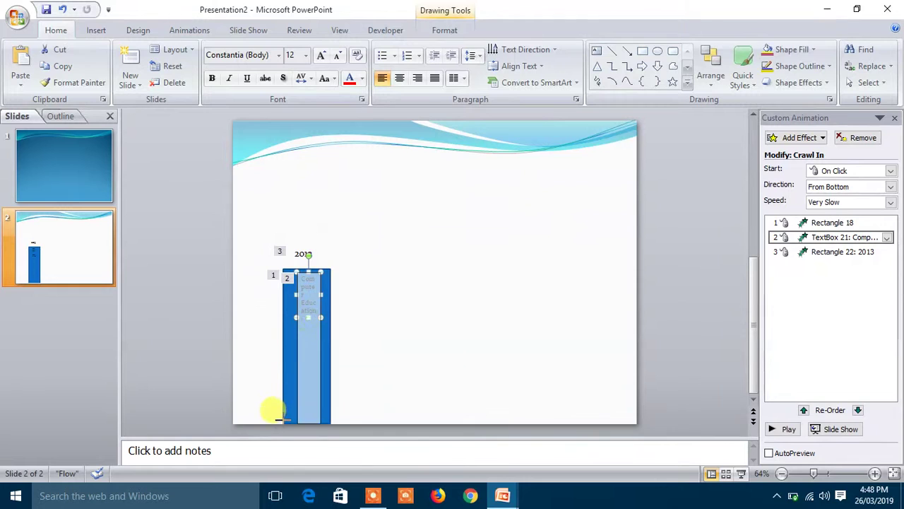
left_click_drag(308, 318, 272, 414)
left_click_drag(323, 295, 301, 295)
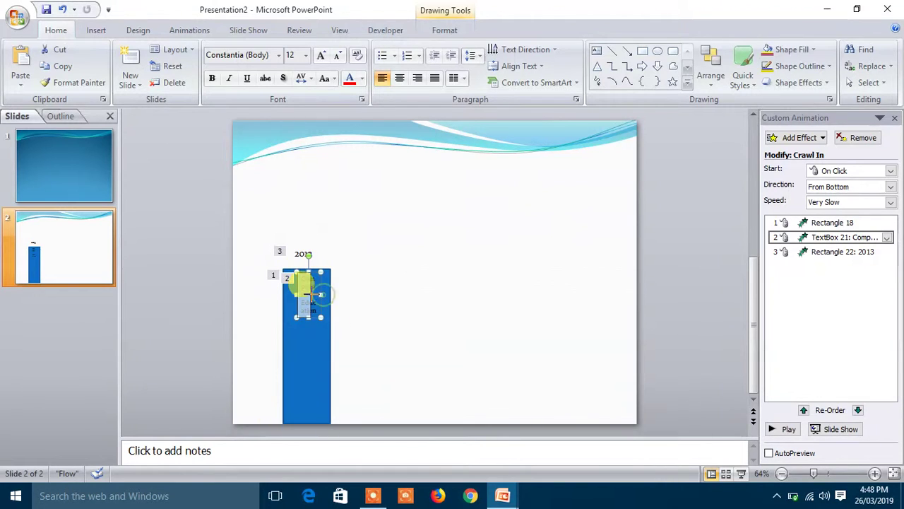
- Make the vertical Computer Education text 14-point, bold and white
left_click(304, 320)
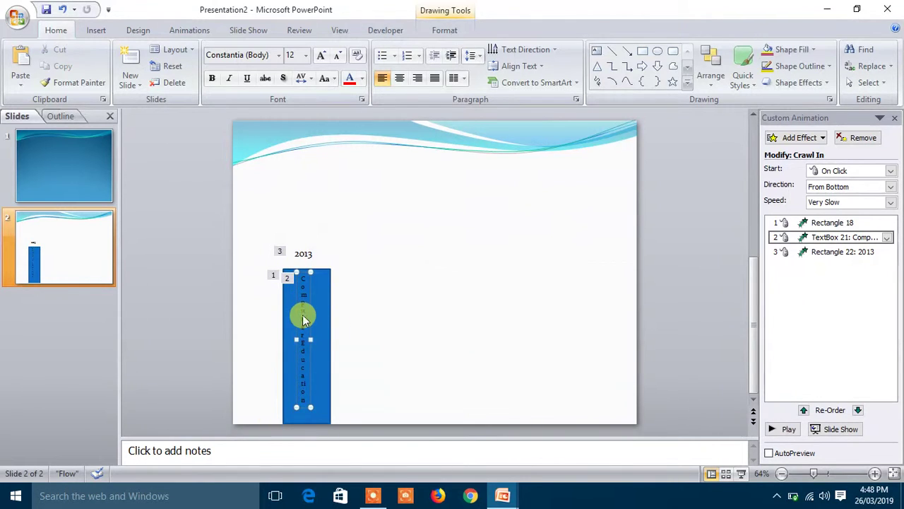
triple_click(304, 319)
key("ctrl+shift+period")
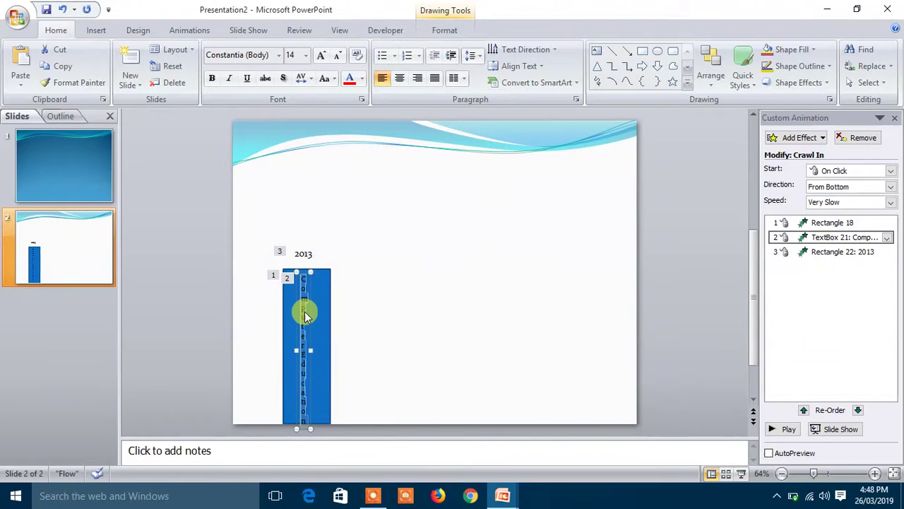
left_click(212, 77)
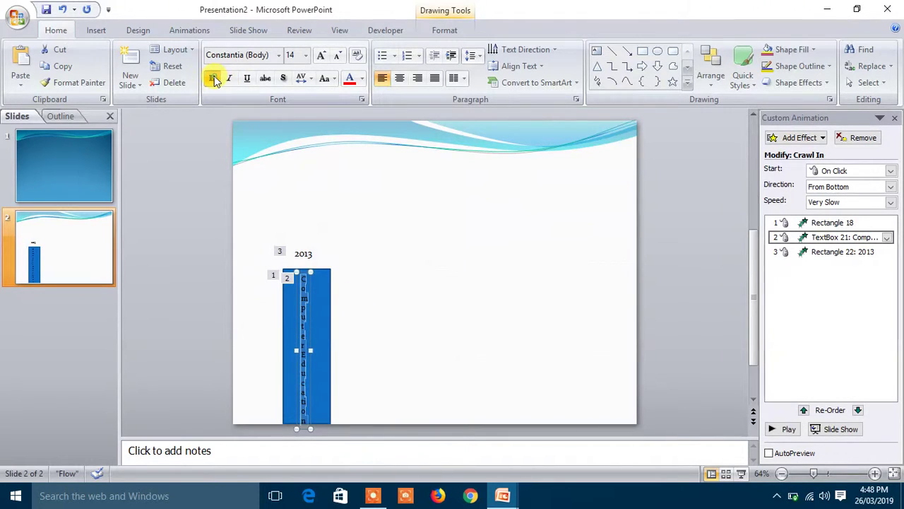
left_click(361, 84)
left_click(349, 108)
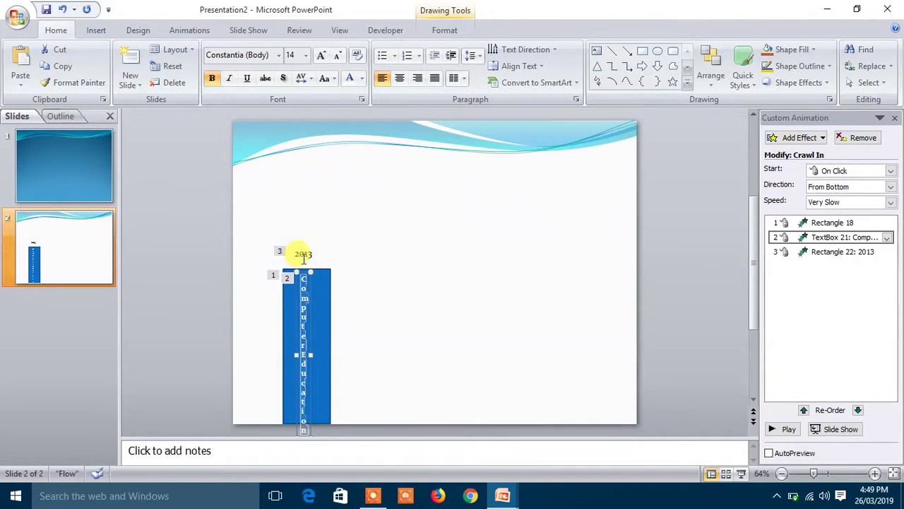
- Select the 2013 label, blue bar and vertical text together
left_click(304, 256)
left_click(326, 287)
mouse_move(259, 225)
left_mouse_down()
mouse_move(324, 328)
mouse_move(344, 445)
left_mouse_up()
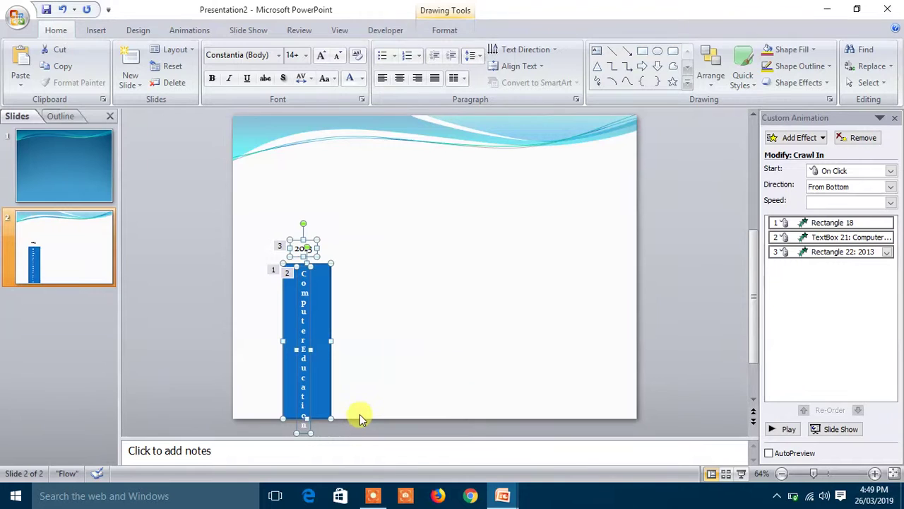
- Duplicate the bar, its text and 2013 label, and move the copies right of the first bar
key("ctrl+d")
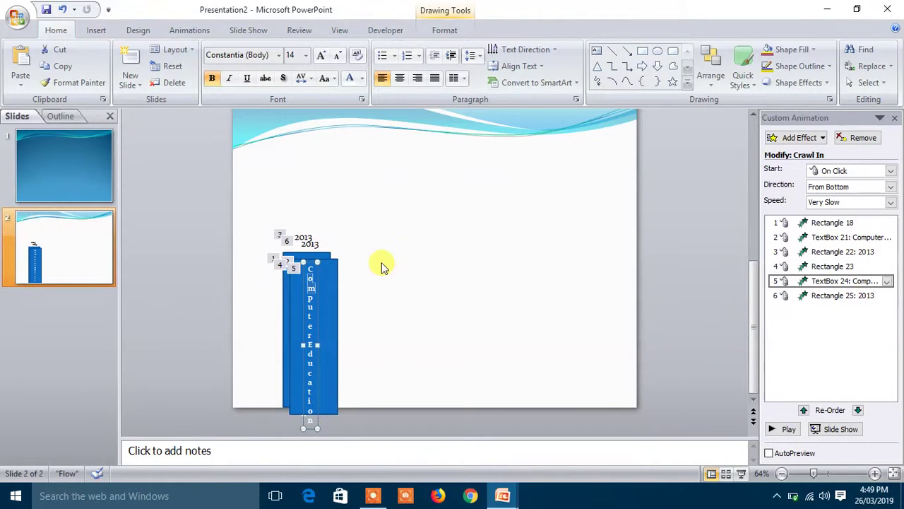
key("ctrl+z")
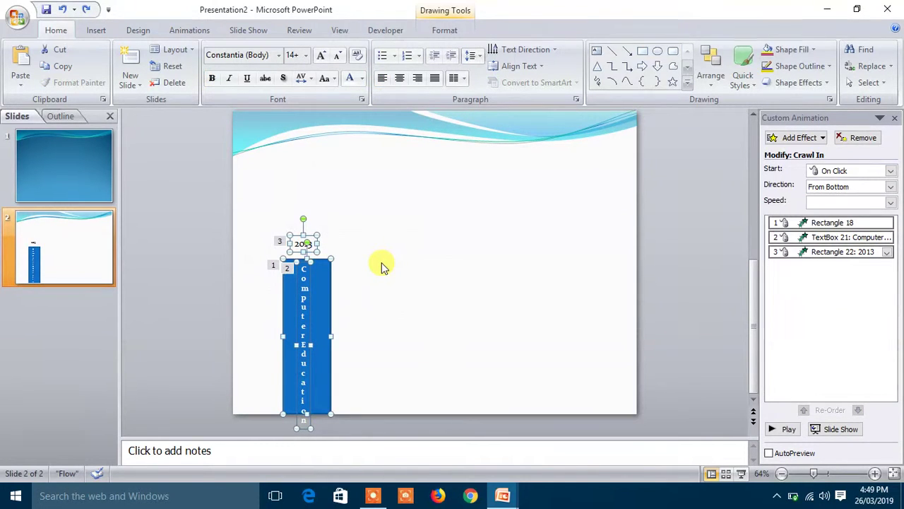
key("ctrl+d")
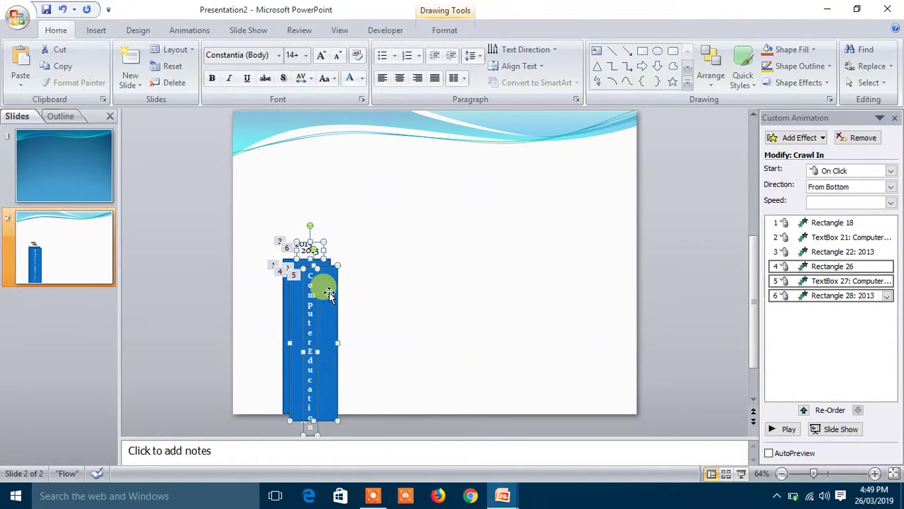
left_click_drag(324, 288, 385, 276)
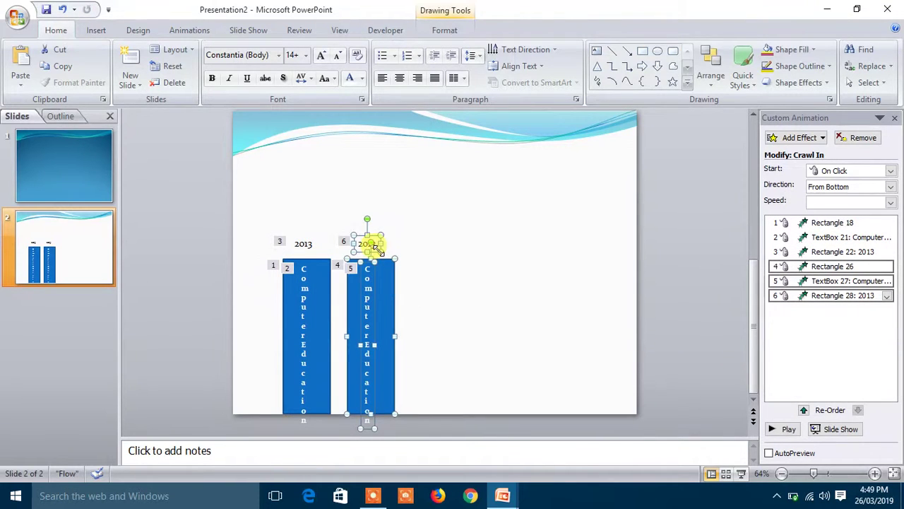
left_click(422, 255)
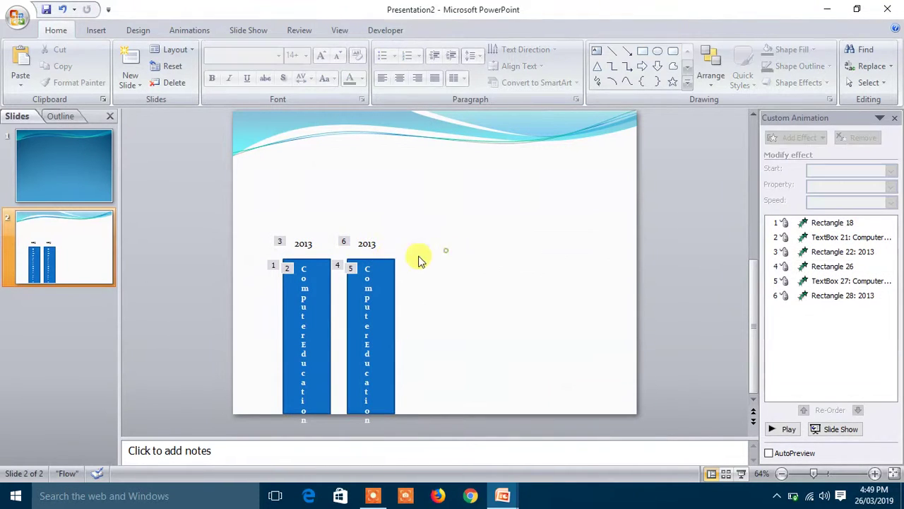
- Make the second bar taller, raising its 2013 label and vertical text to match
left_click(367, 239)
left_click_drag(375, 230, 375, 199)
left_click(379, 259)
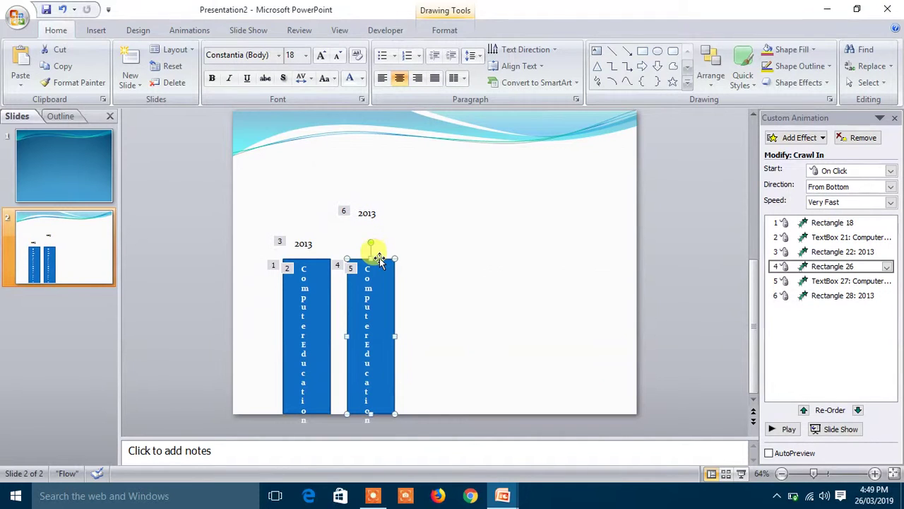
left_click_drag(370, 258, 370, 225)
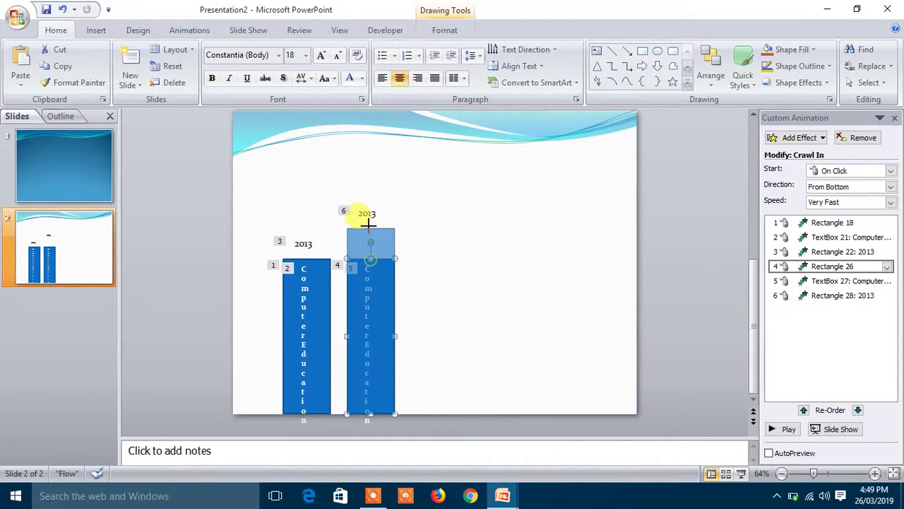
left_click(368, 270)
left_click_drag(370, 263, 364, 239)
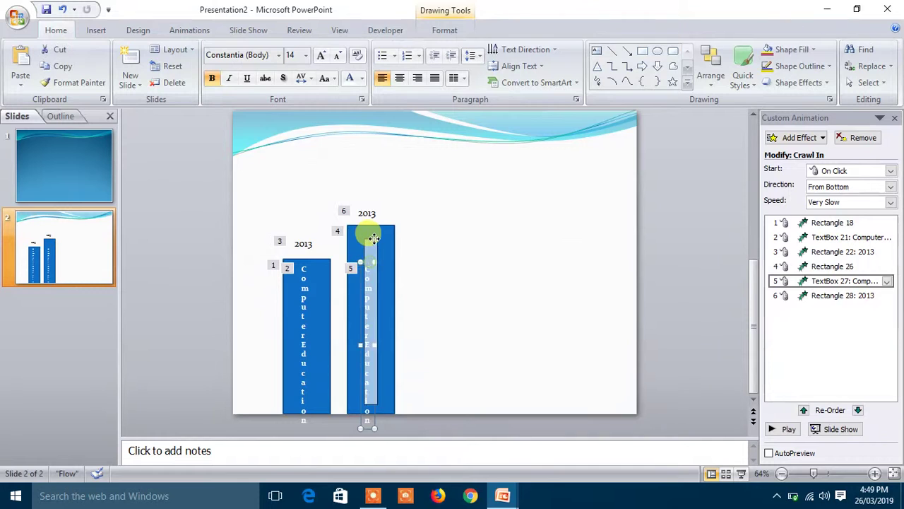
left_click(447, 249)
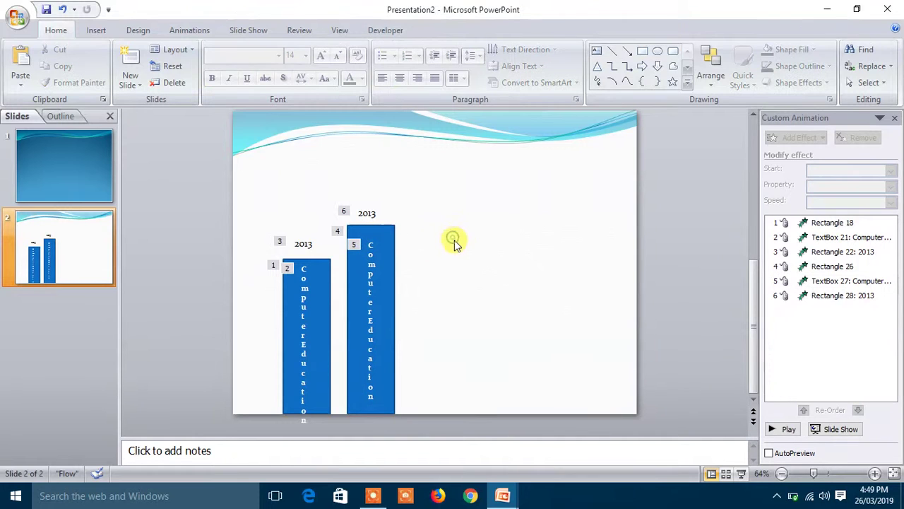
- Fill the second bar red
left_click(390, 227)
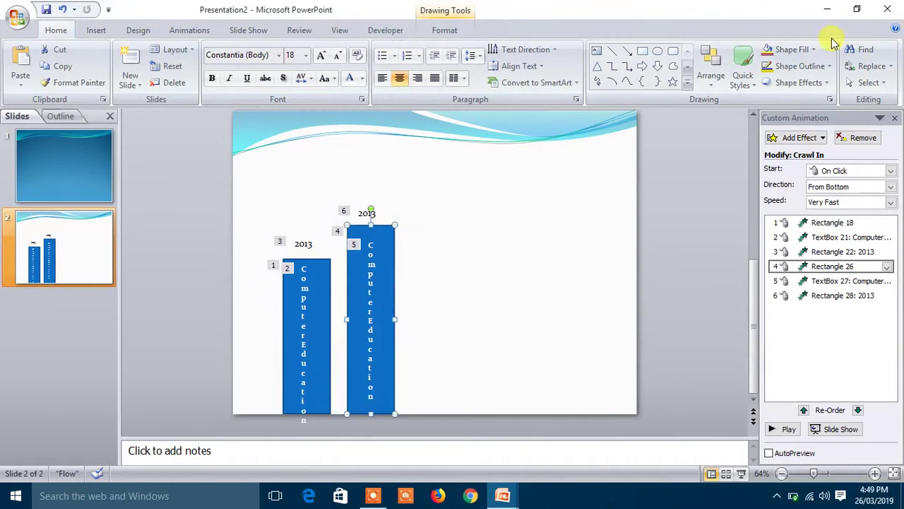
left_click(811, 50)
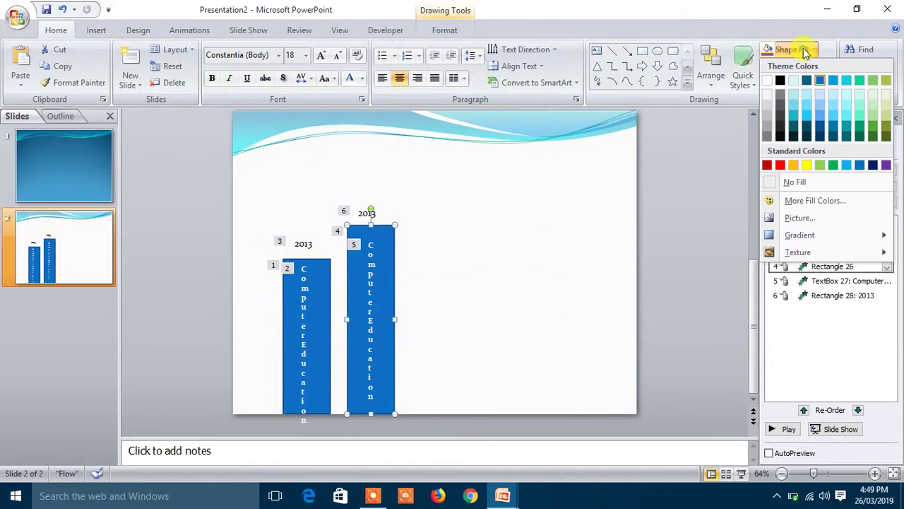
left_click(780, 164)
left_click(458, 182)
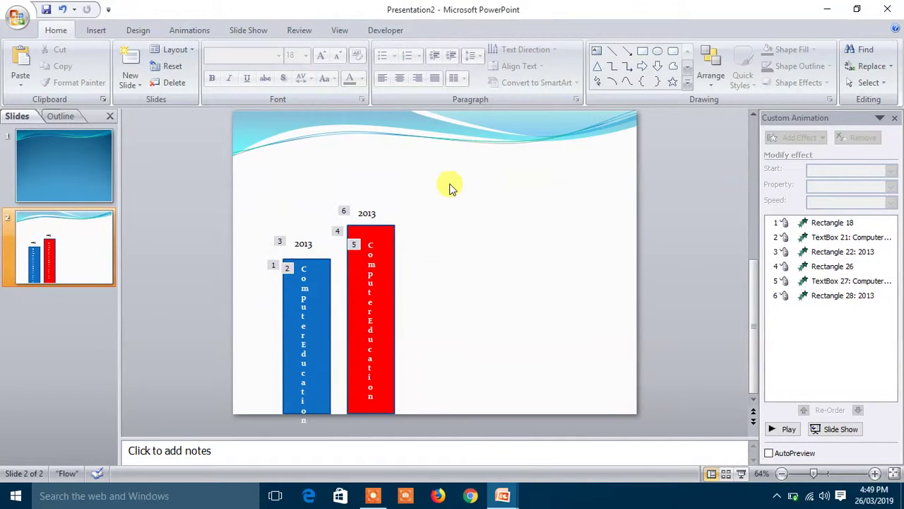
- Run the slide show from the start and advance to slide 2 to play the blue bar's entrance
key("F5")
key("Right")
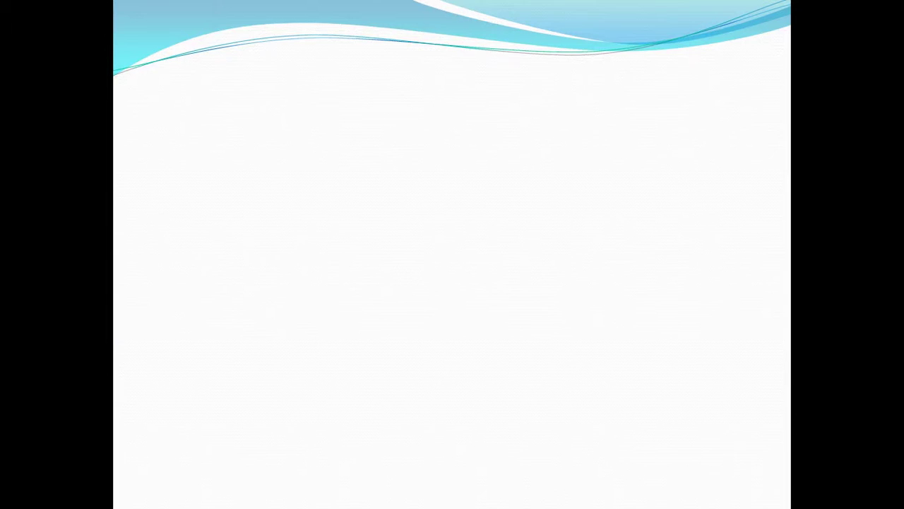
key("Right")
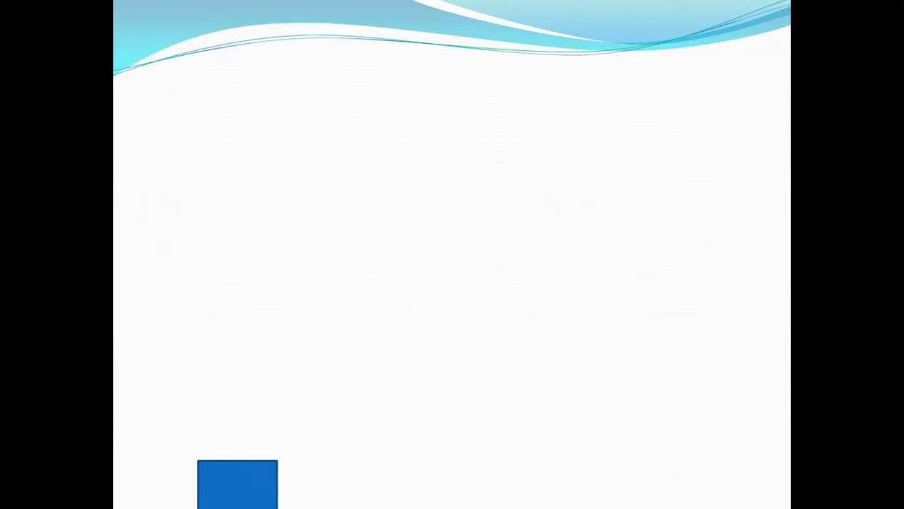
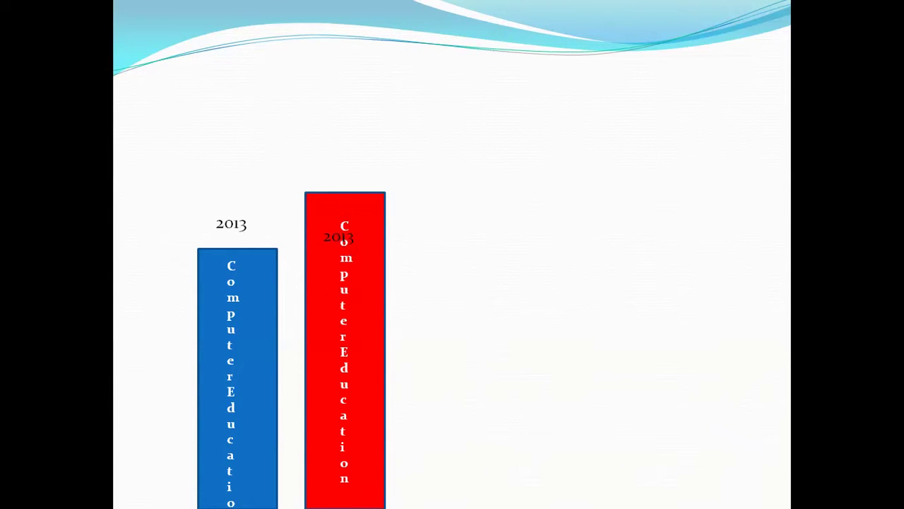
- End the slide show, return to editing view and select slide 2's red bar
left_click(345, 192)
left_click(348, 192)
left_click(368, 227)
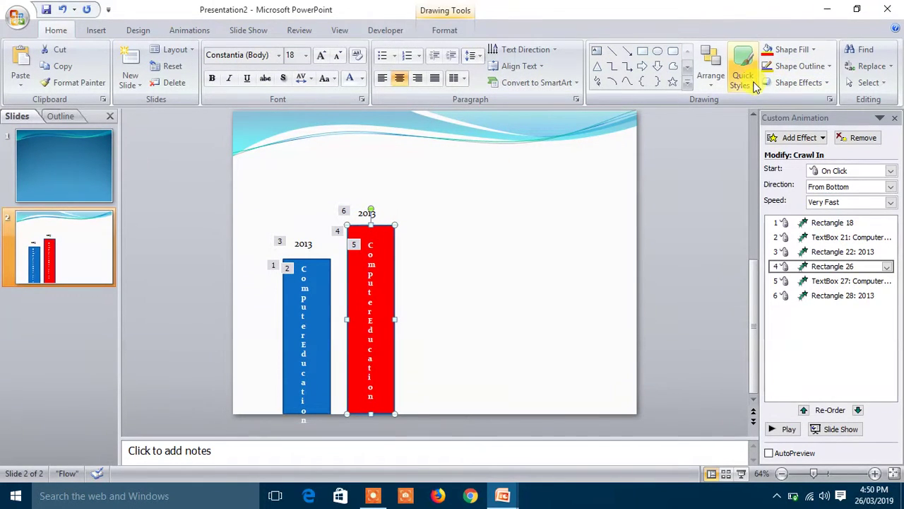
- Give the red bar a Parallel 3-D rotation preset (X 315°, Y 35°)
double_click(382, 227)
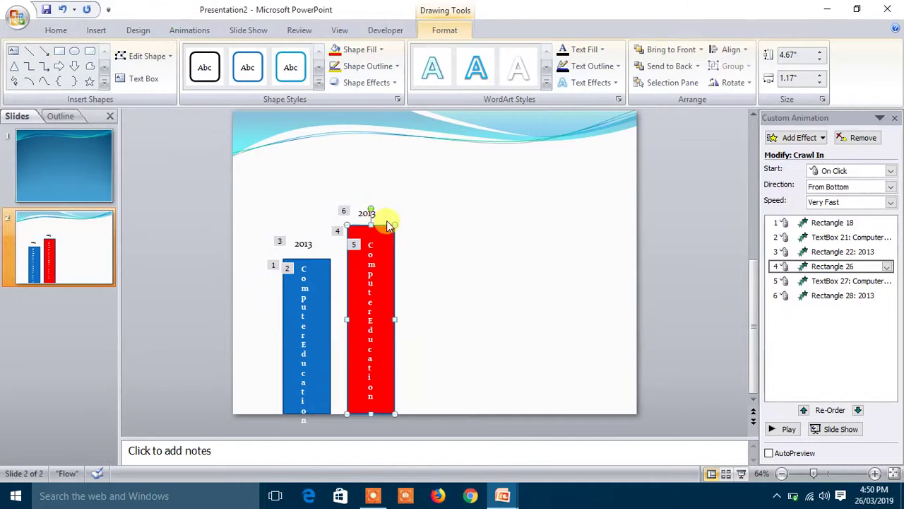
left_click(367, 82)
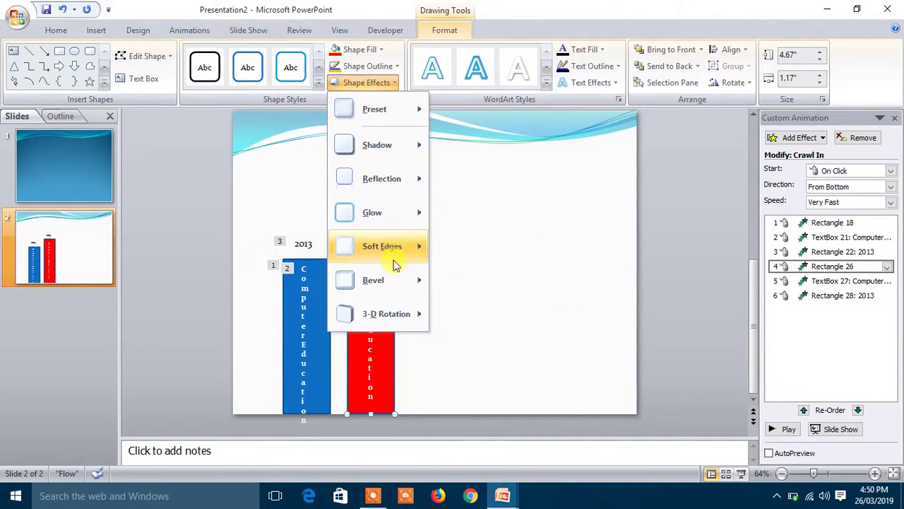
mouse_move(422, 323)
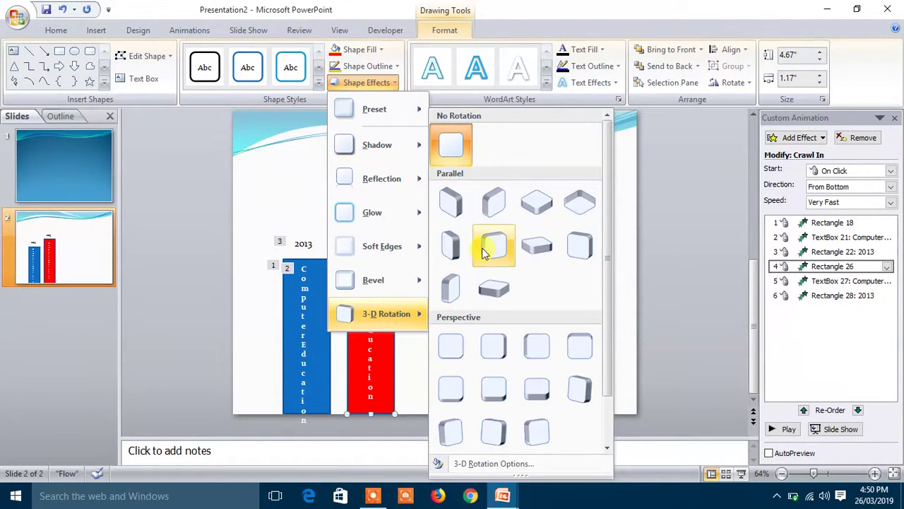
left_click(503, 207)
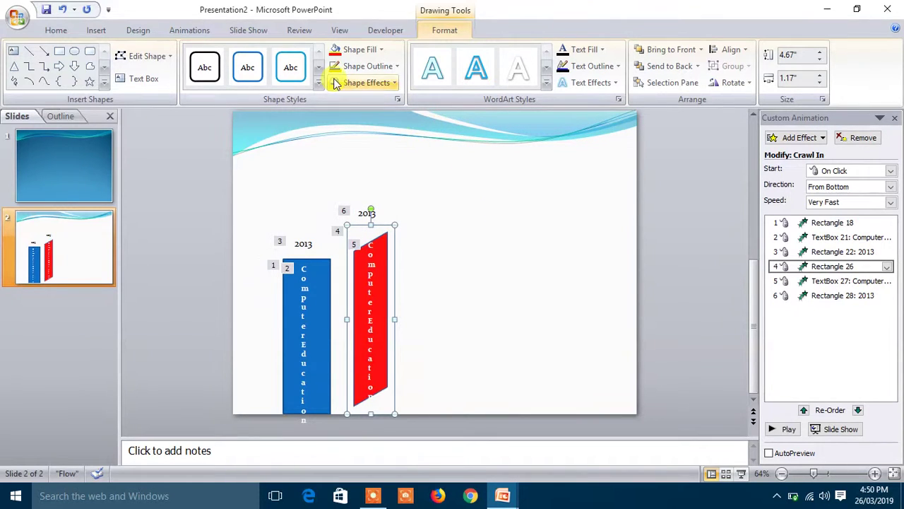
- Give the red bar an aqua outline and open the detailed 3-D Rotation Options
left_click(388, 65)
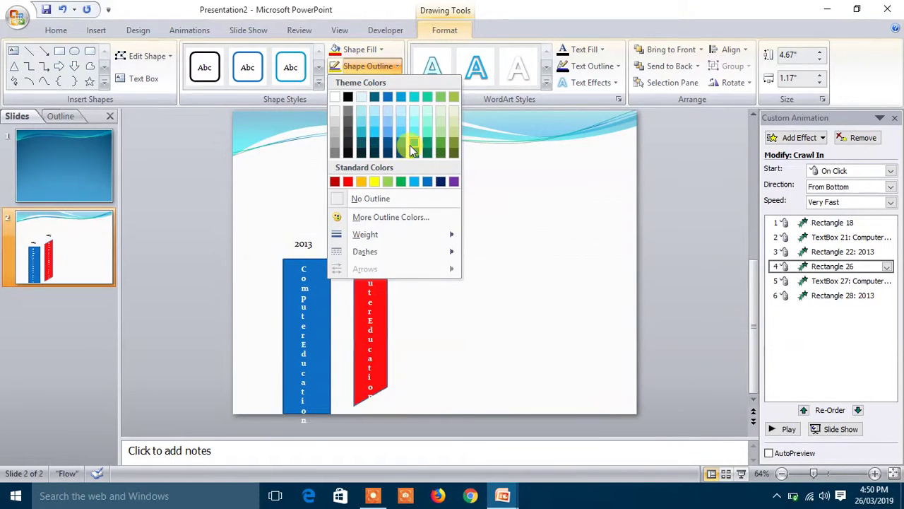
left_click(414, 136)
left_click(367, 83)
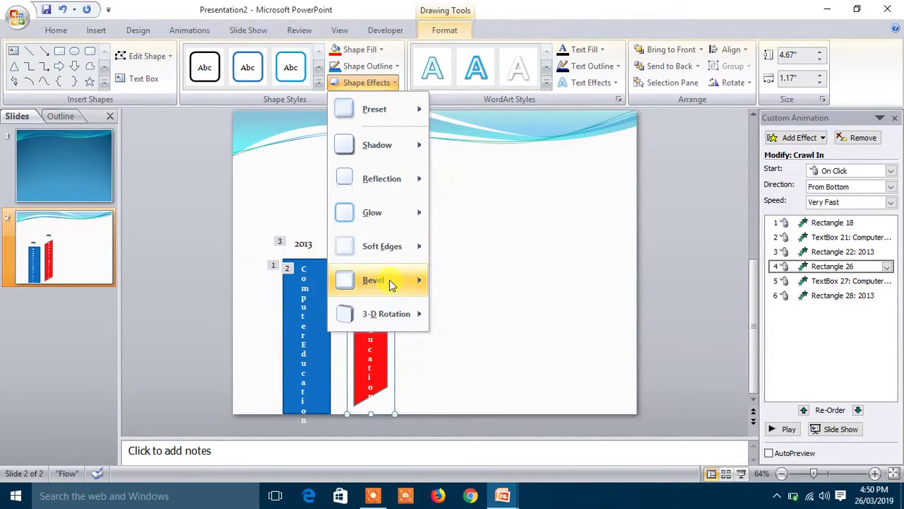
mouse_move(392, 313)
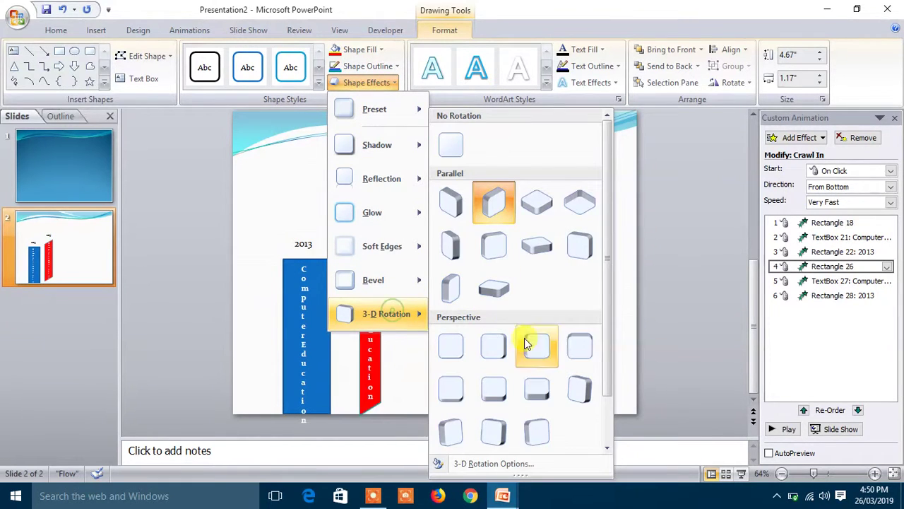
left_click(483, 463)
- Tilt the red bar to X 327.1°, Y 34.4°, Z 6.9° and keep its text flat
left_click_drag(478, 94, 690, 95)
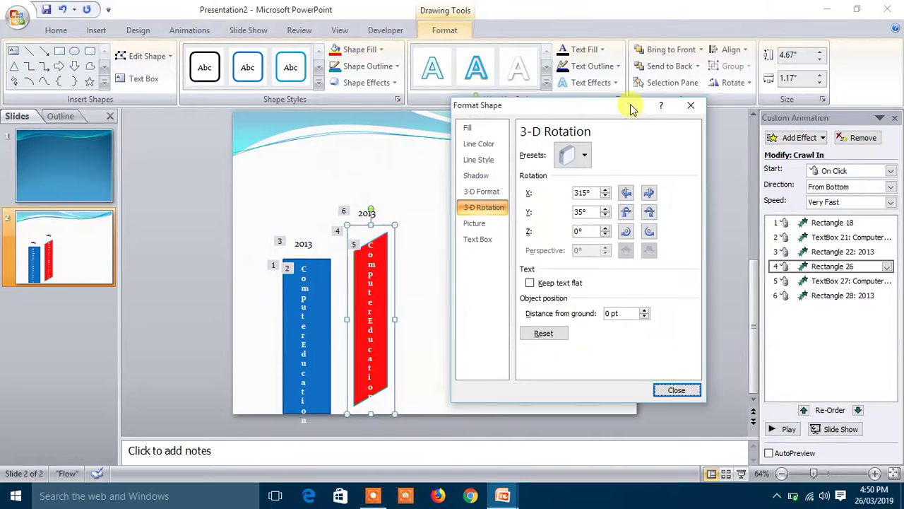
left_click(713, 204)
left_click(712, 183)
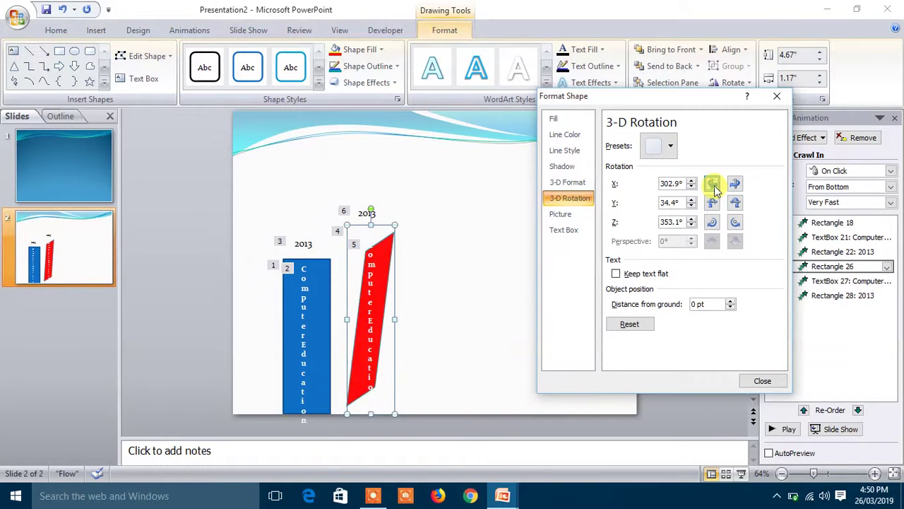
left_click(712, 183)
left_click(736, 183)
left_click(735, 183)
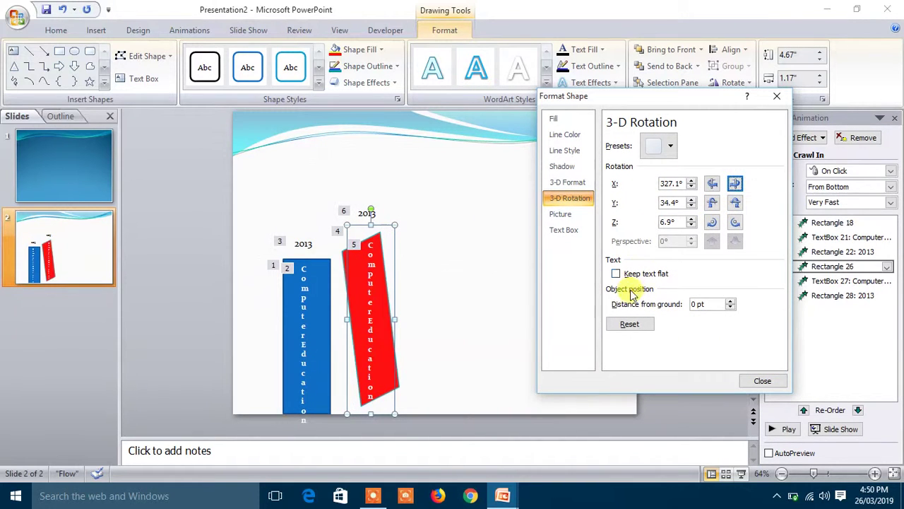
left_click(625, 277)
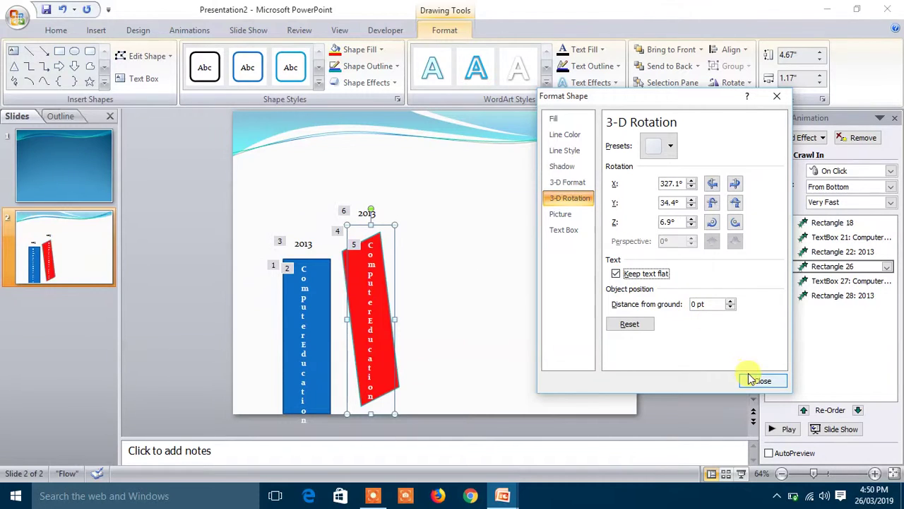
- Set the bar's text box to Do not Autofit and close Format Shape
left_click(571, 217)
left_click(565, 229)
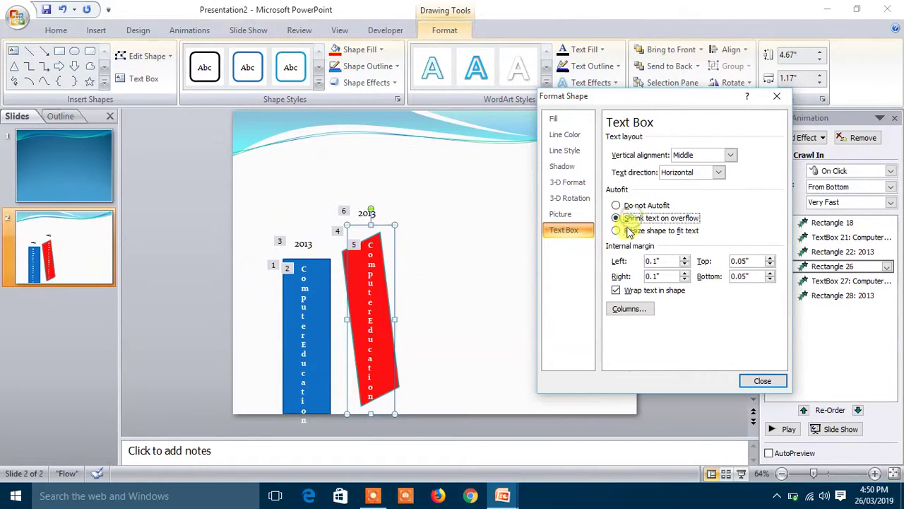
left_click(616, 231)
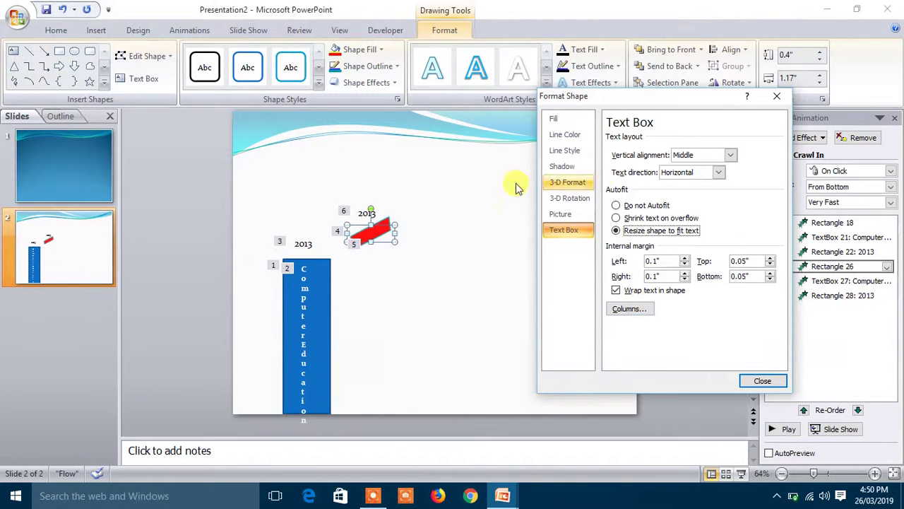
left_click(616, 205)
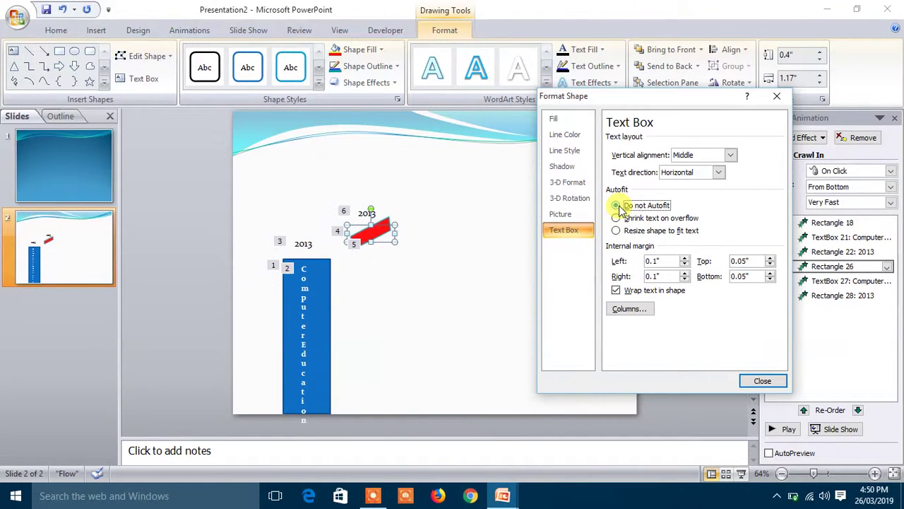
left_click(767, 380)
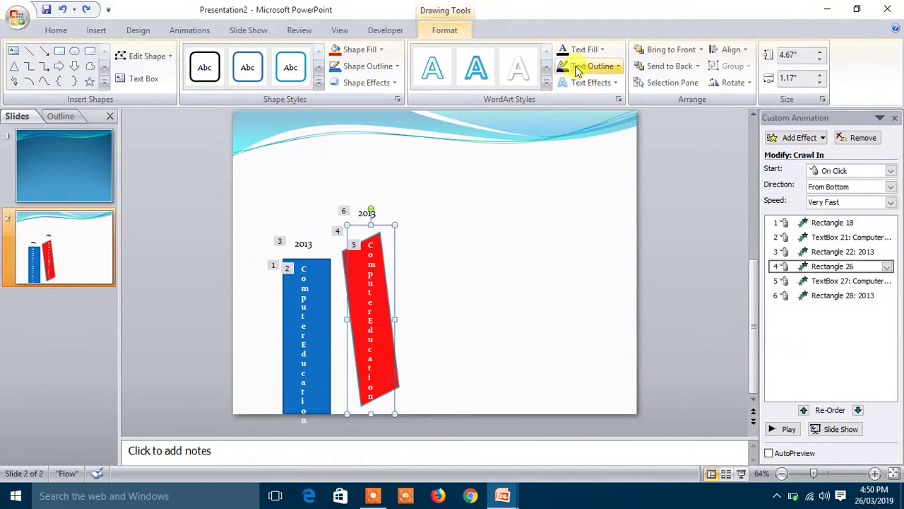
- Apply a WordArt style to the red bar's text
left_click(546, 85)
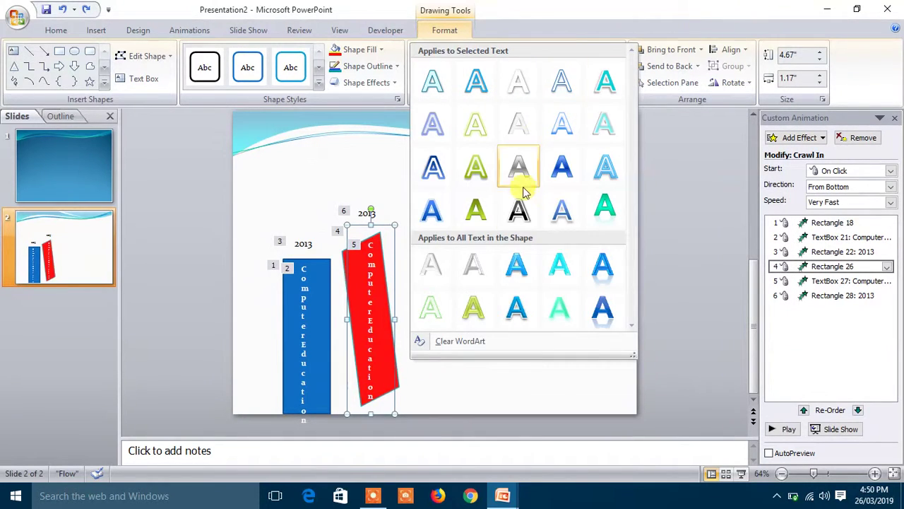
left_click(523, 220)
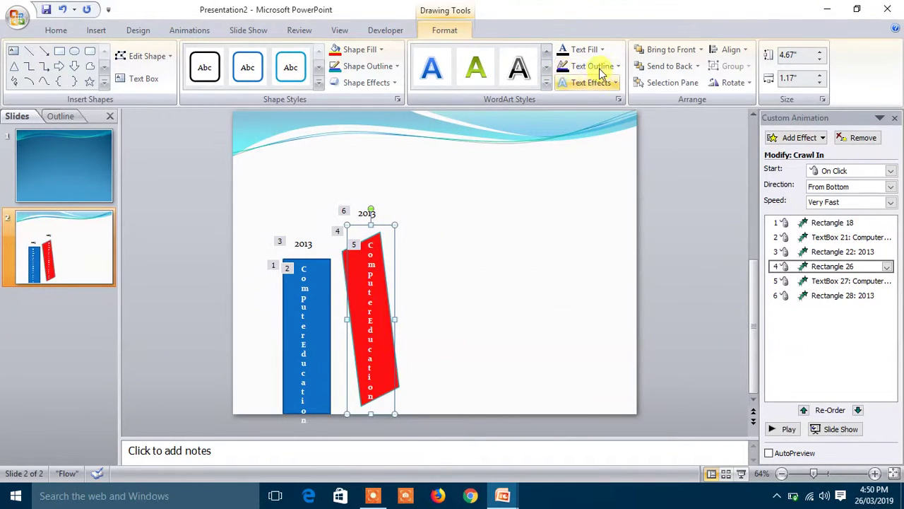
left_click(446, 234)
- Give the text box on the red bar a coloured theme outline
left_click(370, 248)
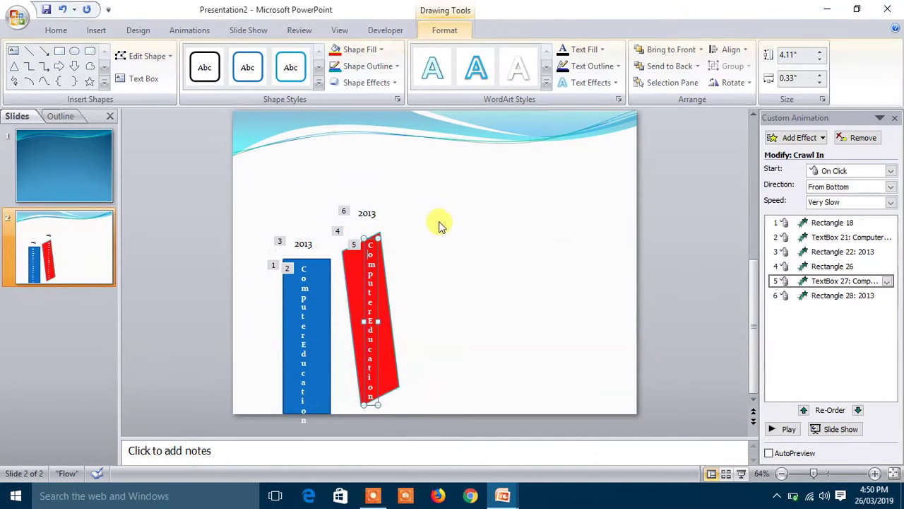
left_click(382, 65)
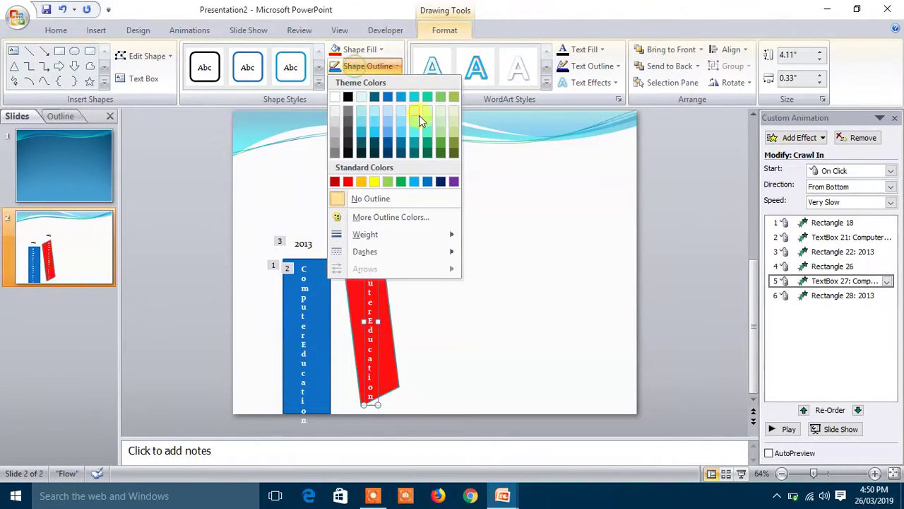
left_click(440, 156)
left_click(514, 283)
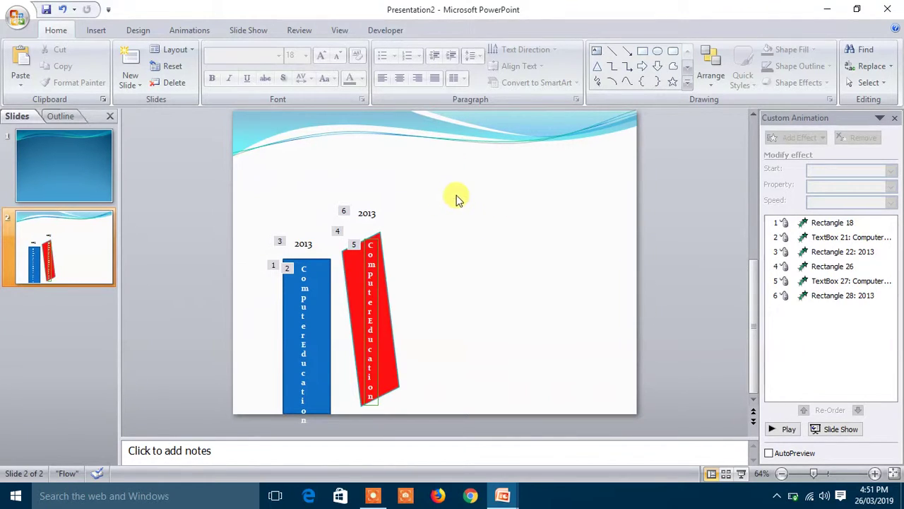
- Run the slide show from the first slide and exit it
scroll(460, 197, "up", 3)
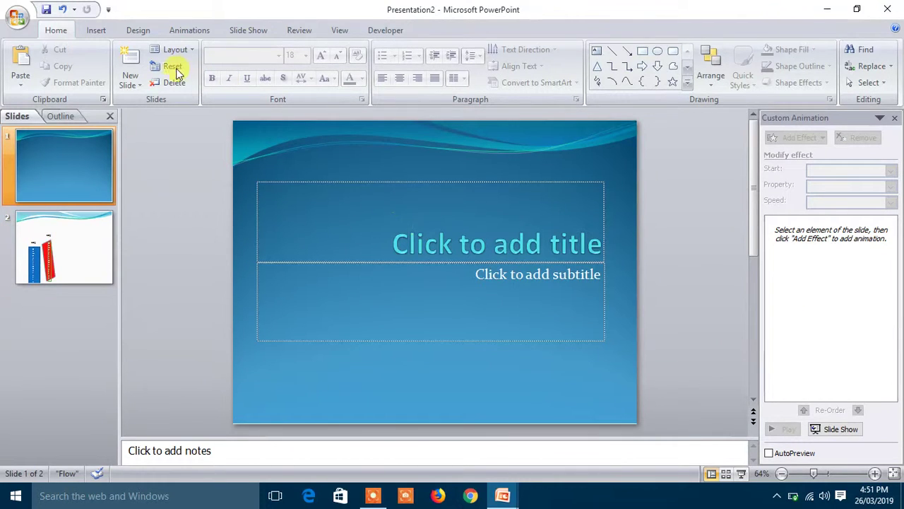
left_click(139, 32)
left_click(190, 32)
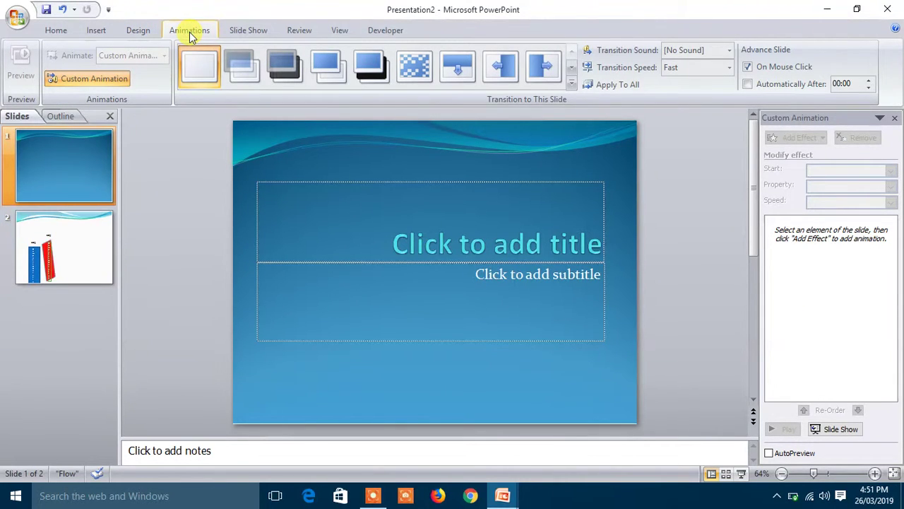
left_click(256, 31)
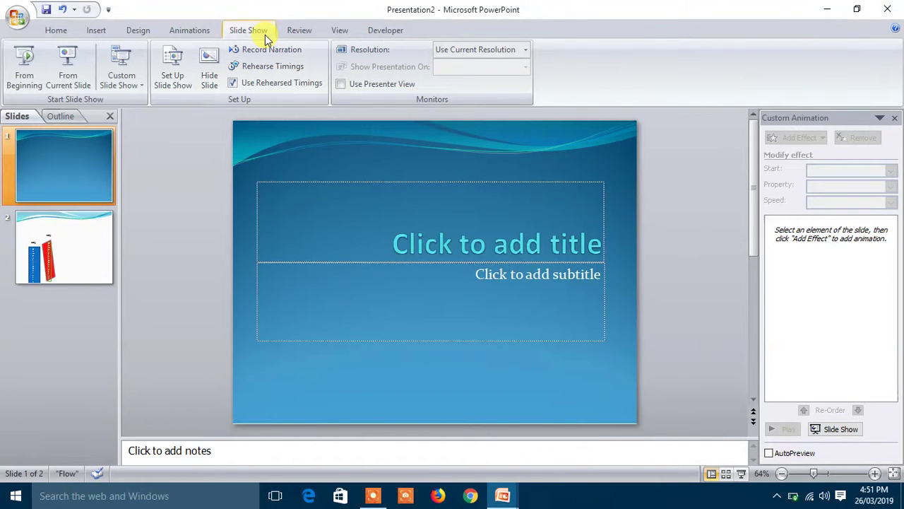
left_click(29, 81)
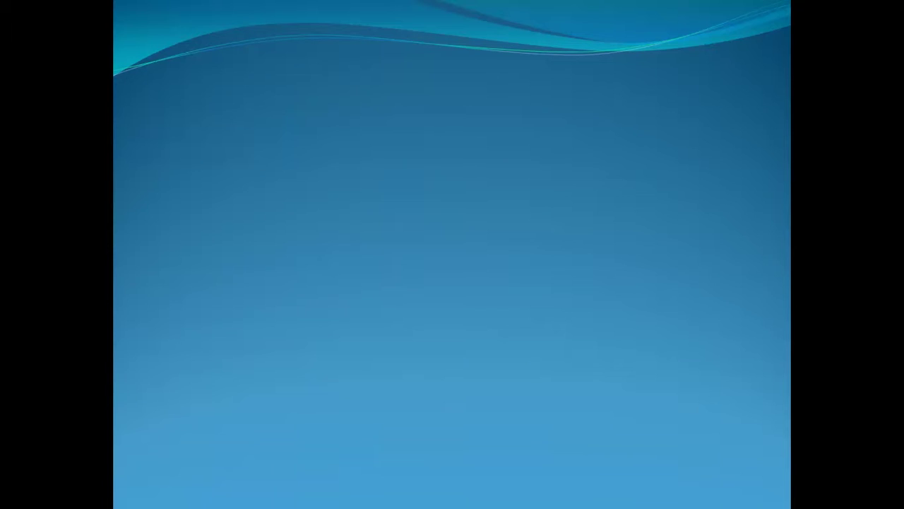
key("Escape")
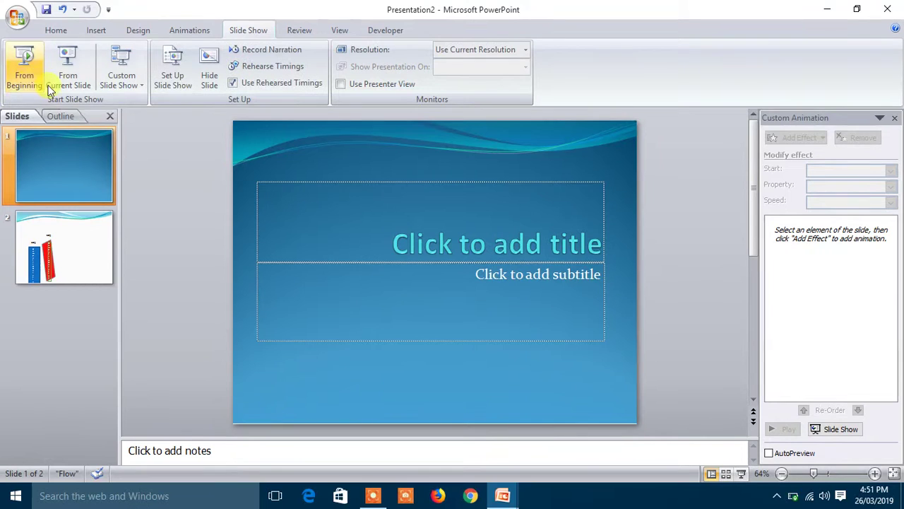
- Play the slide show from the current slide, end it, and view the custom slide show list
left_click(74, 73)
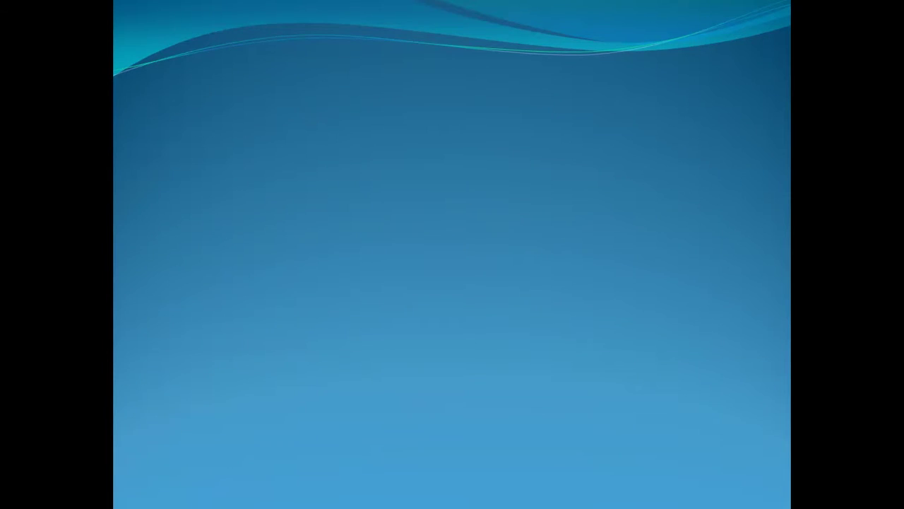
key("Escape")
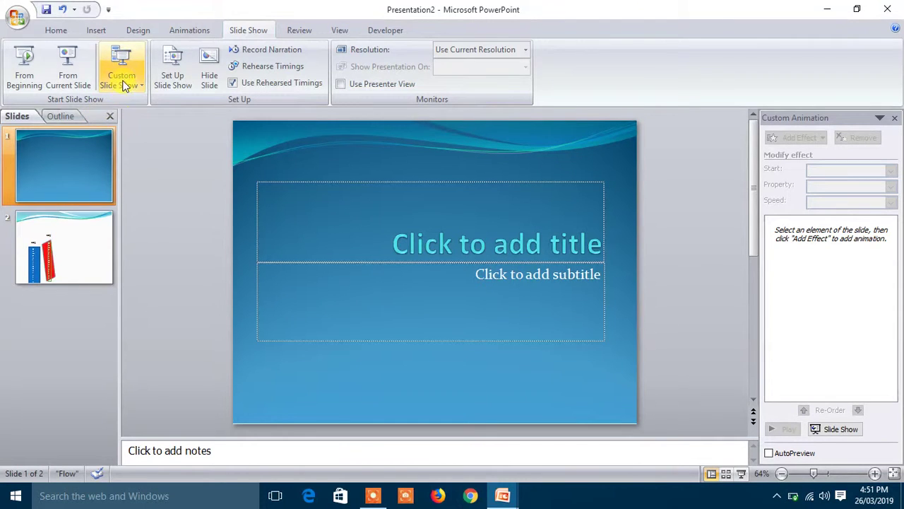
left_click(123, 81)
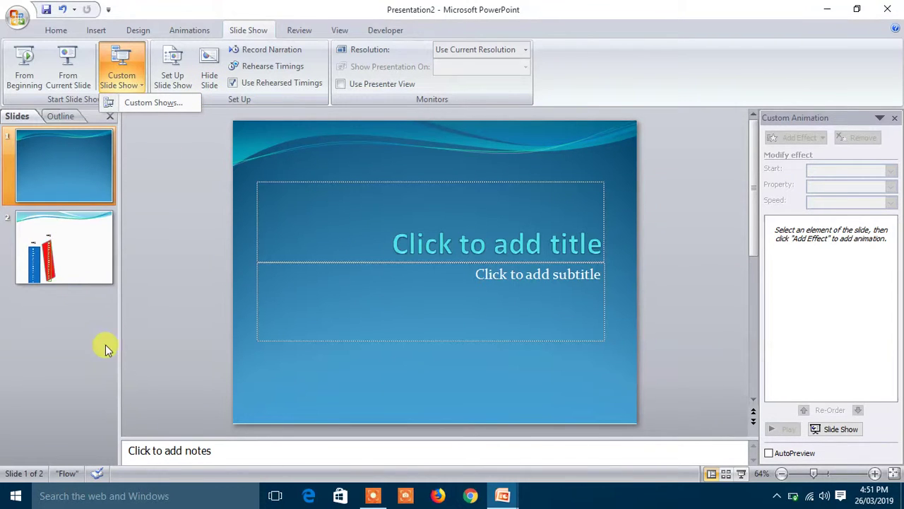
left_click(499, 494)
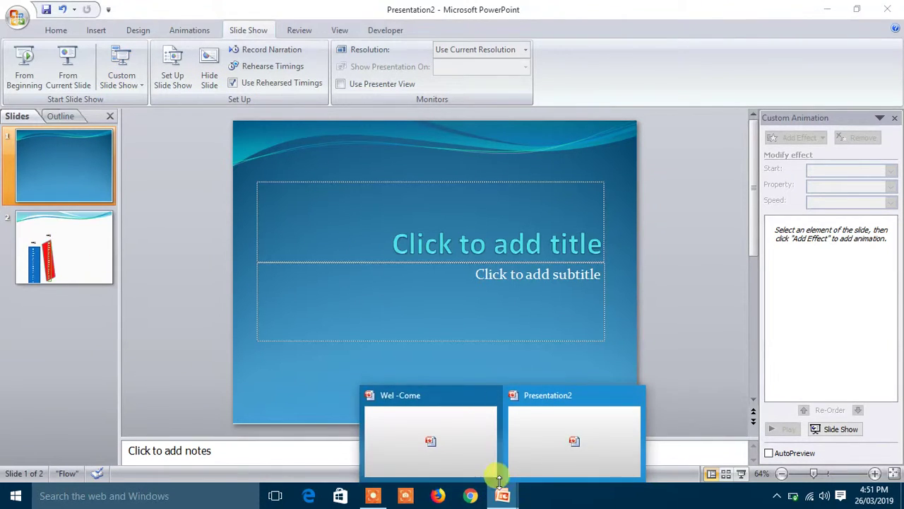
- Switch to the Wel-Come presentation and hide slide 2, the academy title slide
left_click(458, 453)
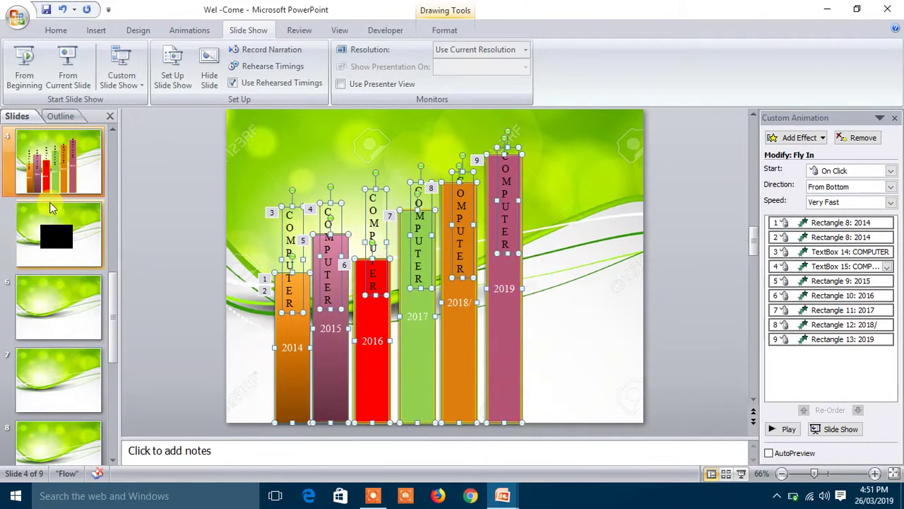
left_click(72, 172)
scroll(75, 283, "up", 3)
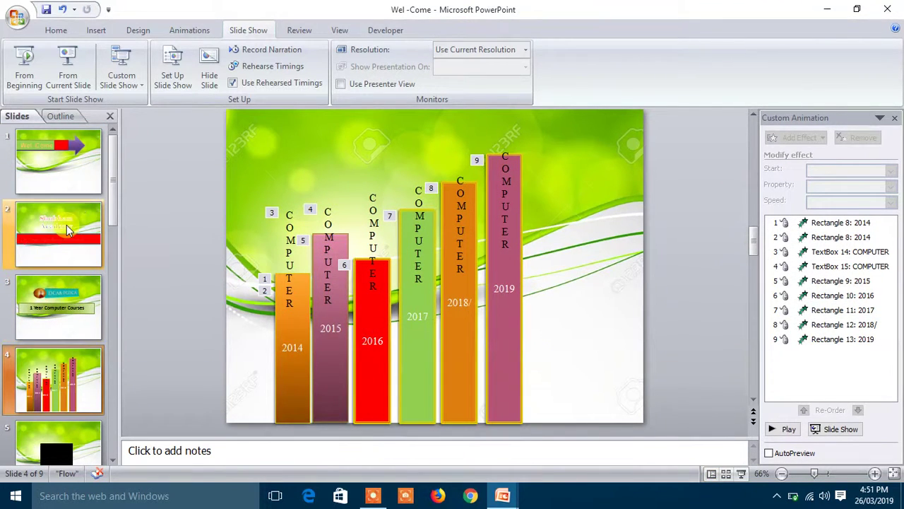
left_click(74, 242)
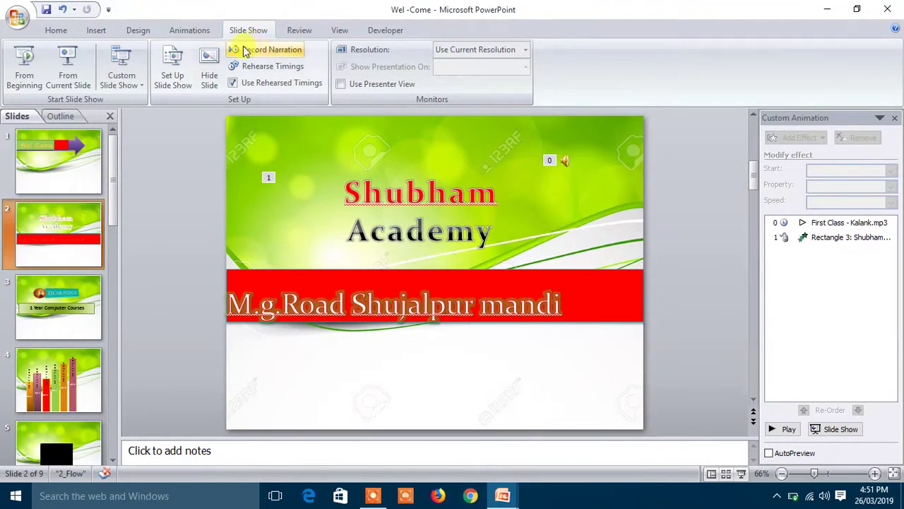
left_click(215, 84)
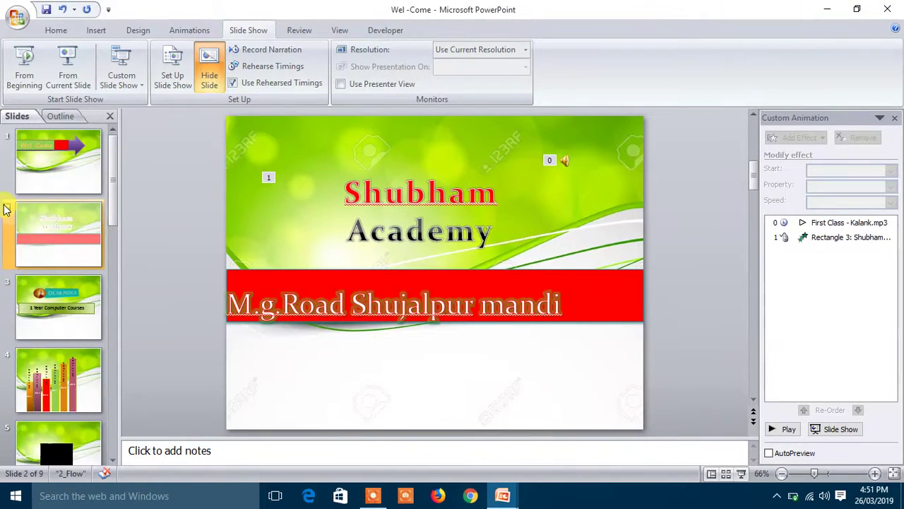
- Run the Wel-Come slide show from slide 1 with F5, then stop it
left_click(48, 165)
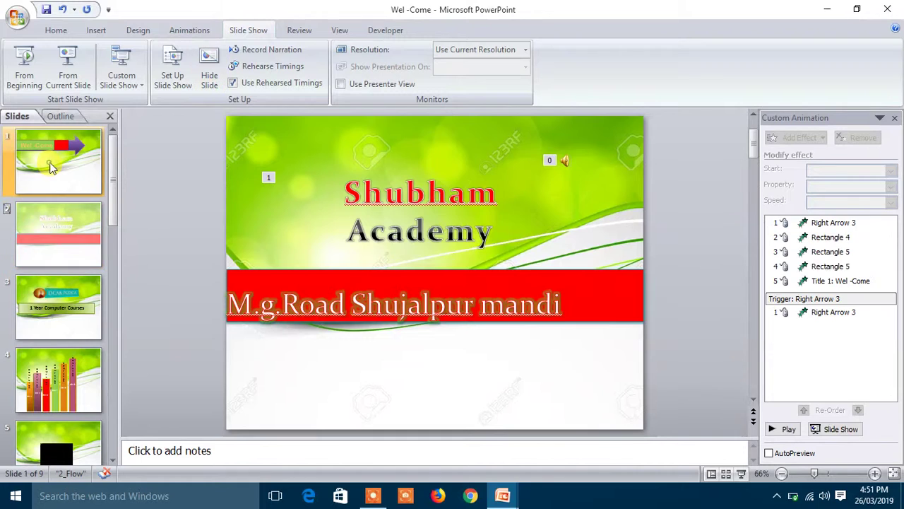
key("F5")
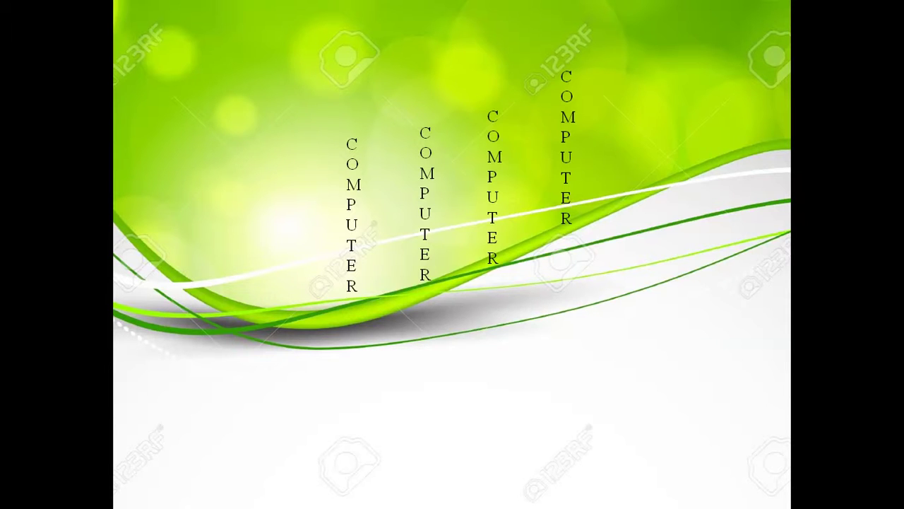
key("Escape")
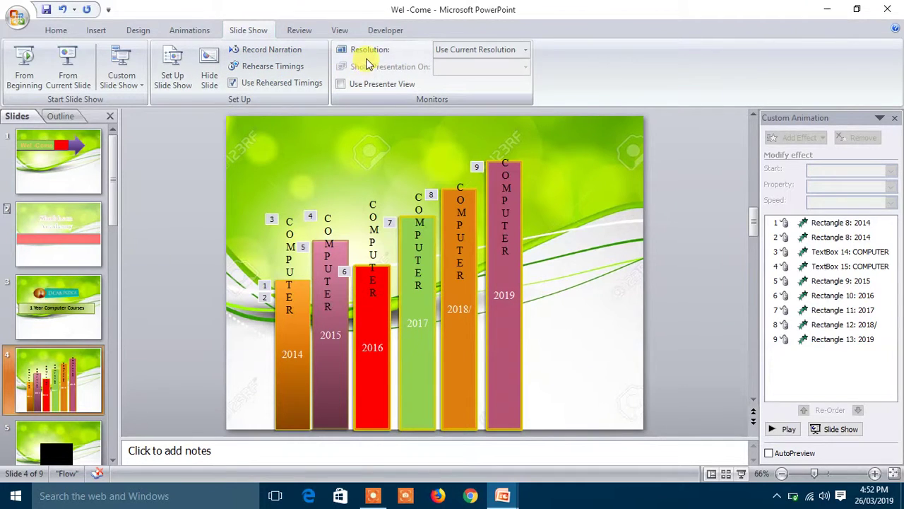
- Switch the presentation to Slide Sorter view
left_click(309, 30)
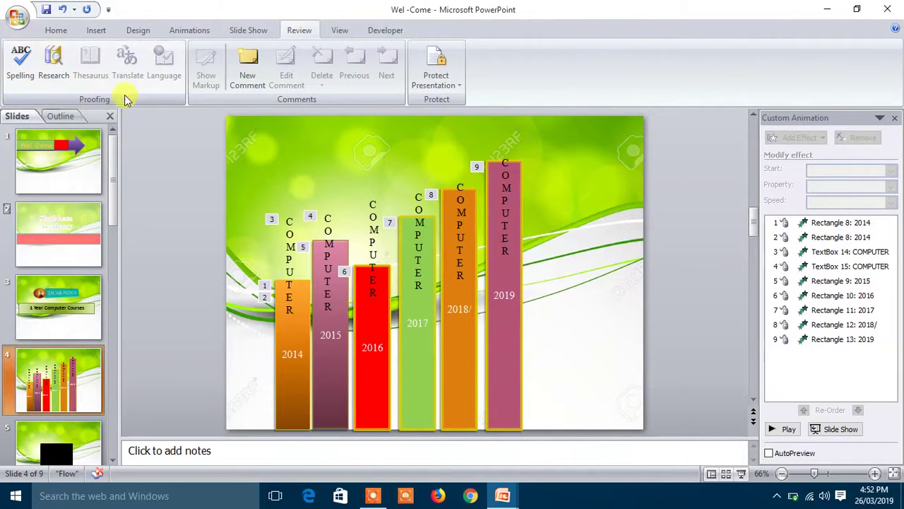
left_click(341, 31)
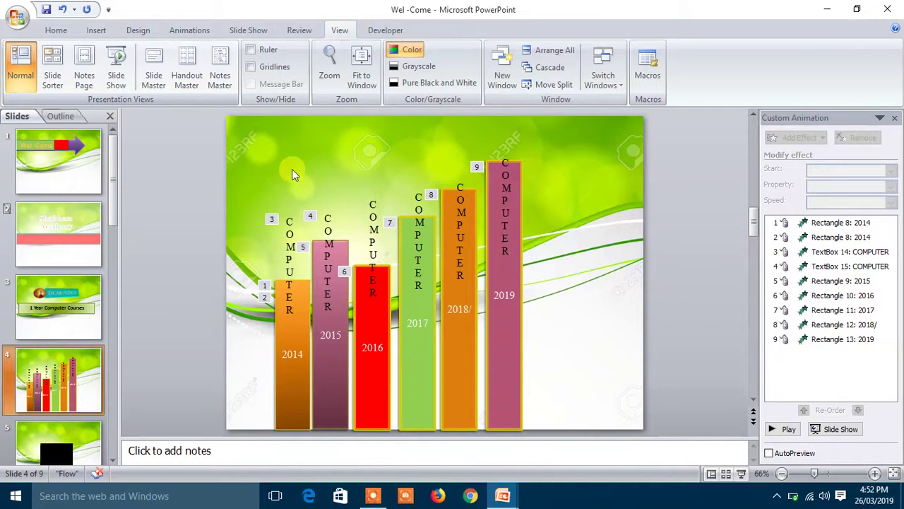
left_click(52, 67)
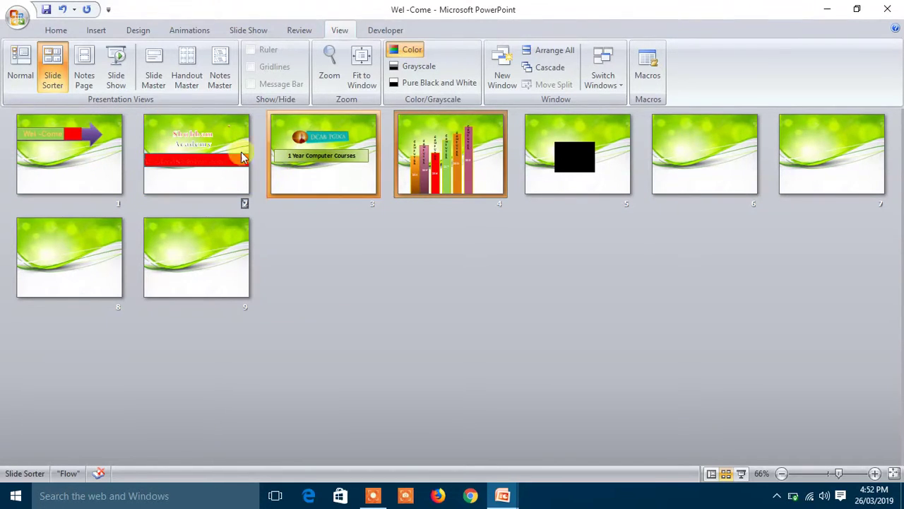
- Move the Wel-Come slide to second position and select slides 1 and 2 together
left_click(219, 175)
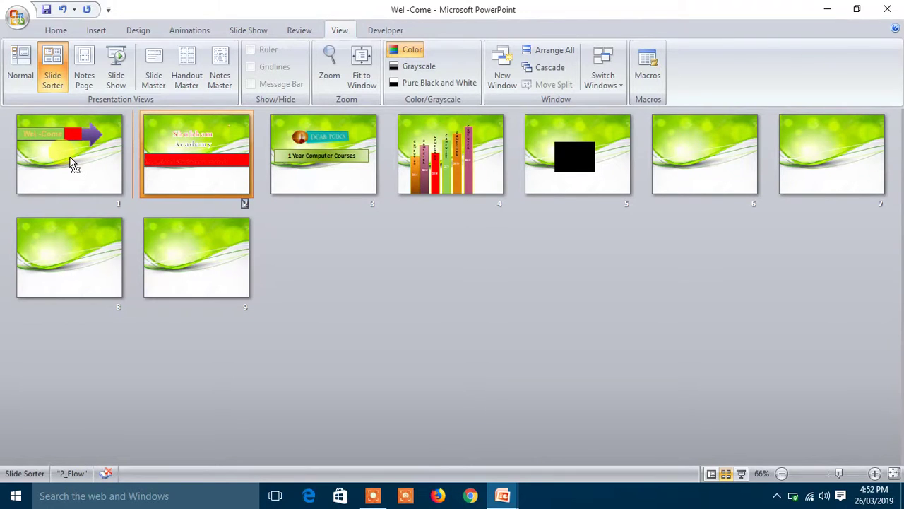
left_click(177, 179)
left_click_drag(63, 165, 177, 178)
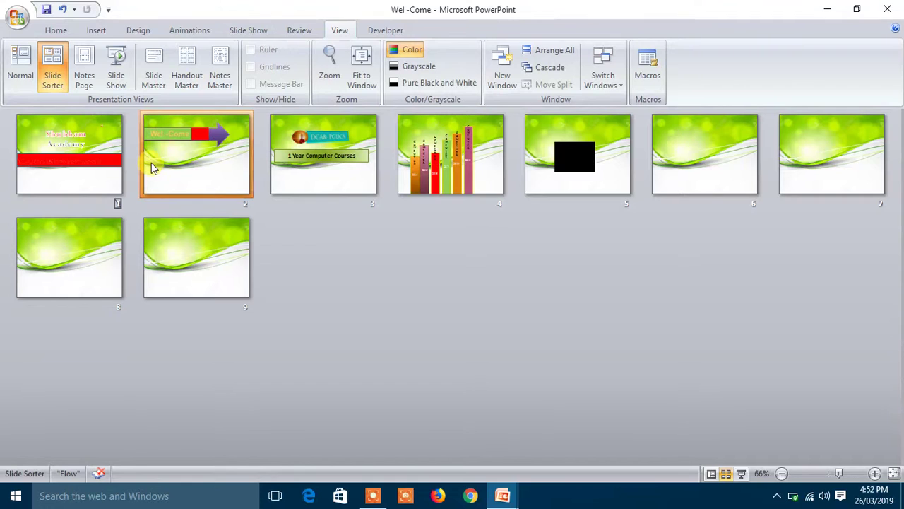
left_click(56, 164, "ctrl")
left_click(169, 134)
left_click(71, 161, "ctrl")
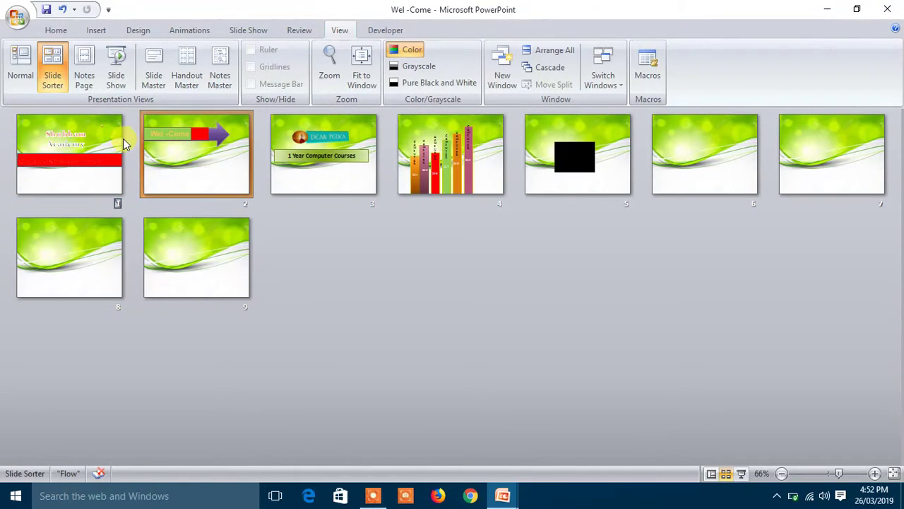
- Show slide 2's notes page, type 'ifdfdf' in the notes, then clear them
left_click(86, 79)
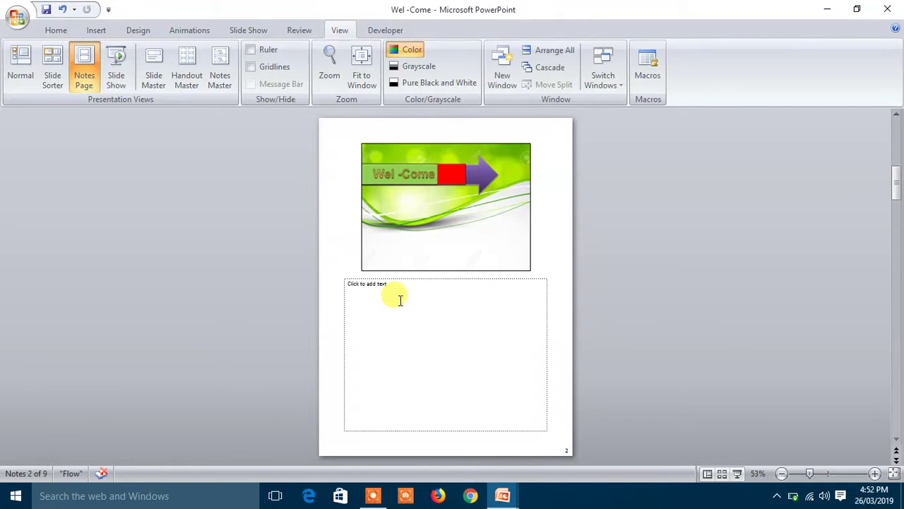
left_click(402, 284)
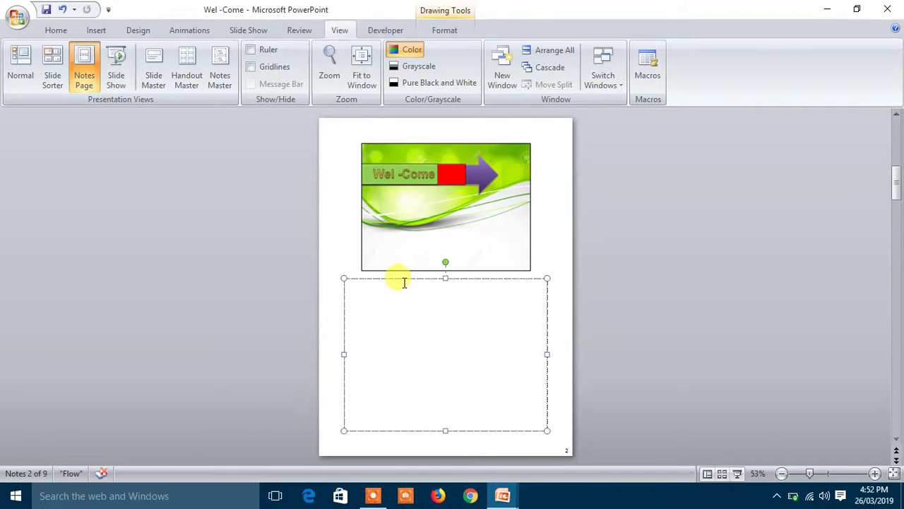
type("i")
type("fdf")
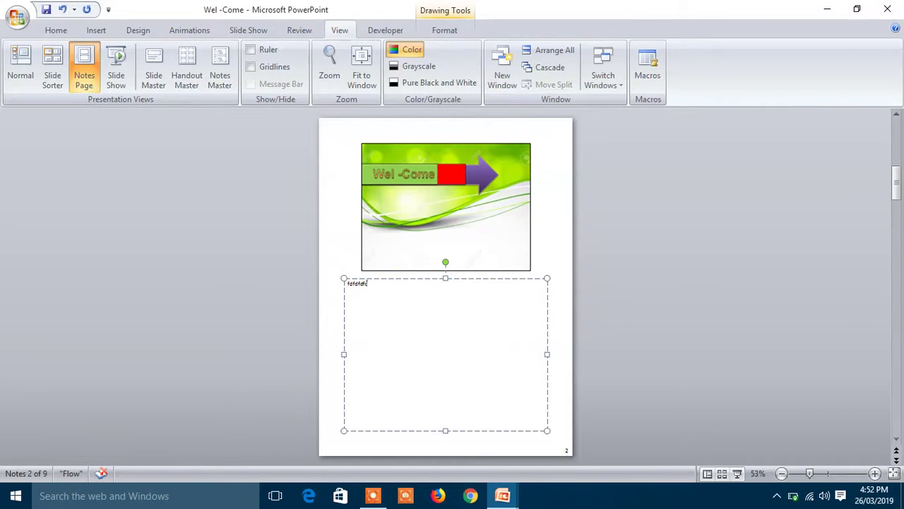
type("df")
key("Return")
key("ctrl+a")
key("Delete")
- Play and end the slide show, then open Slide Master view on the main master
left_click(120, 78)
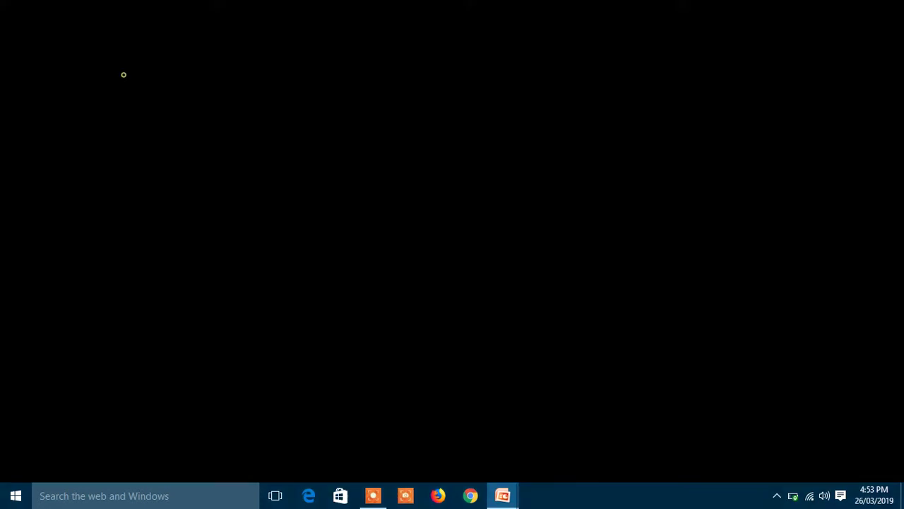
key("Escape")
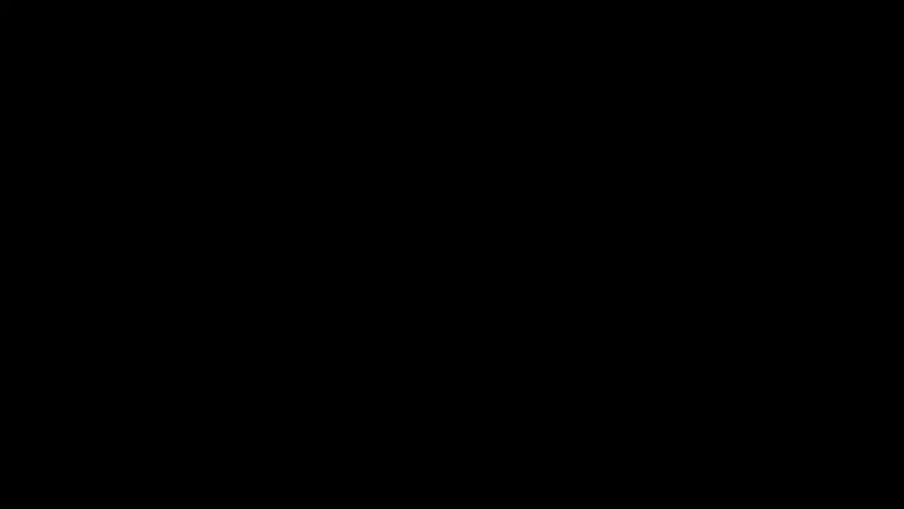
left_click(152, 77)
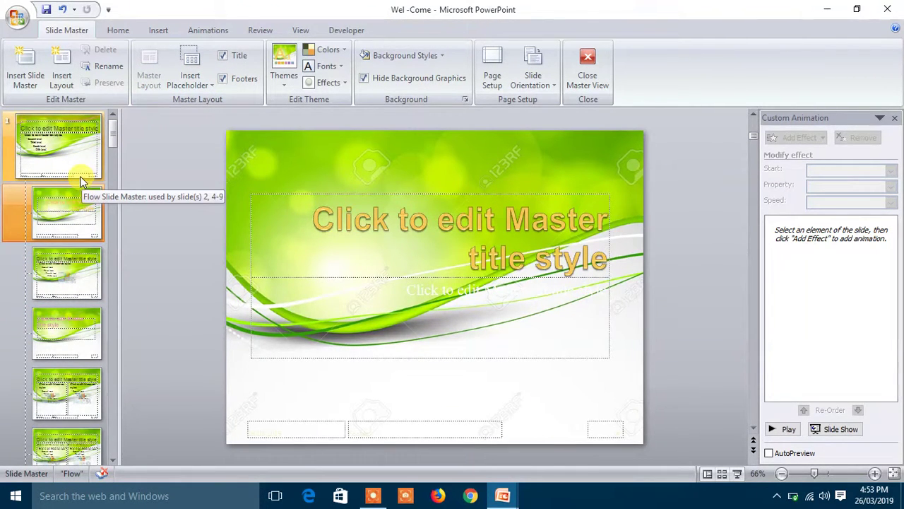
left_click(67, 155)
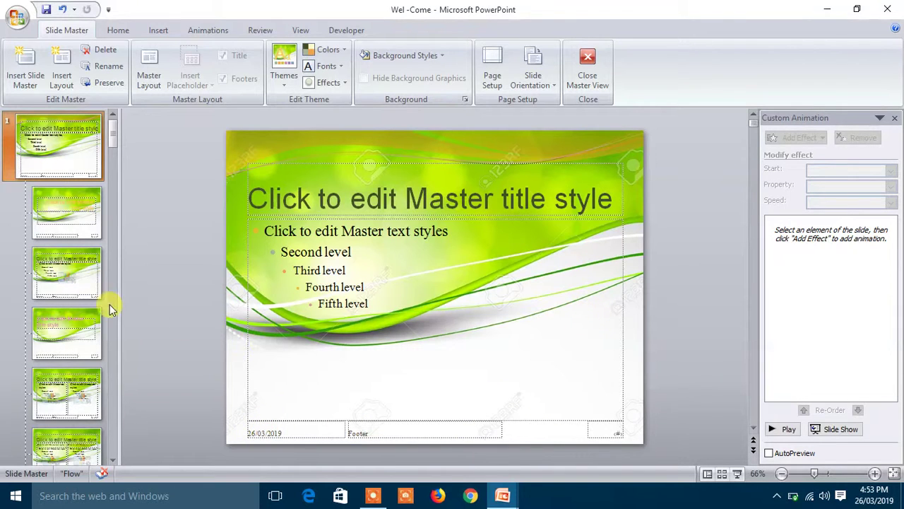
- Step through the master layouts down to Comparison, then close Master View
left_click(65, 238)
left_click(68, 274)
left_click(71, 327)
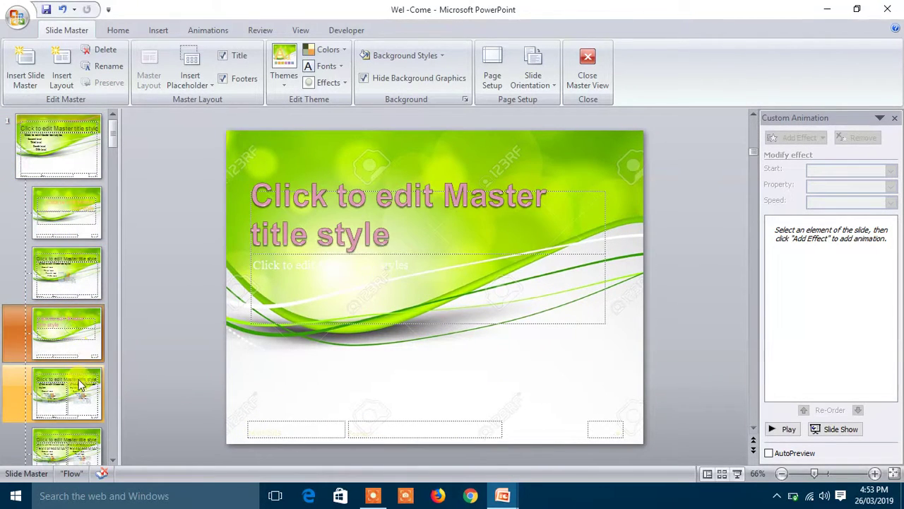
left_click(76, 387)
left_click(74, 441)
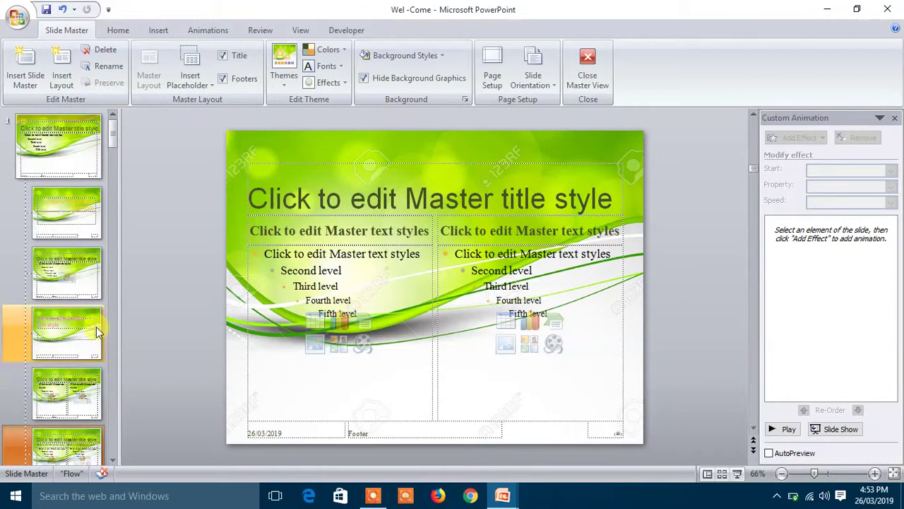
left_click(595, 84)
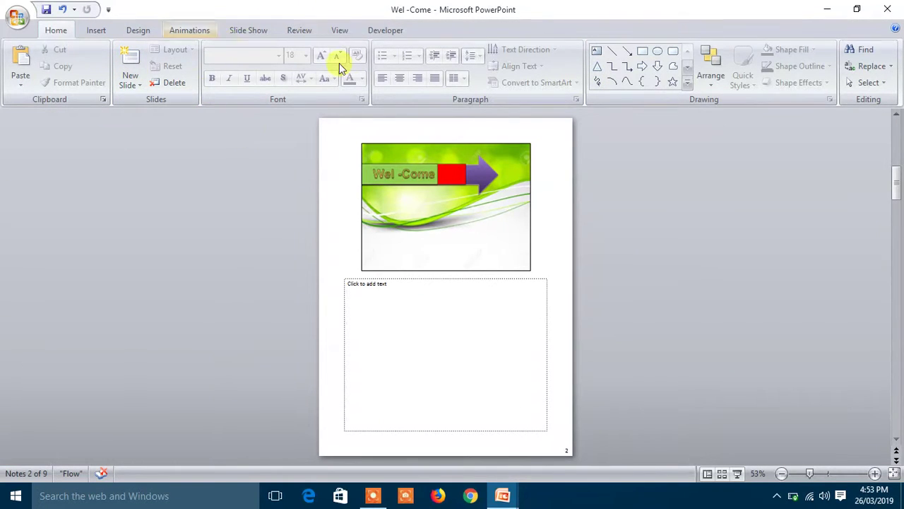
left_click(351, 35)
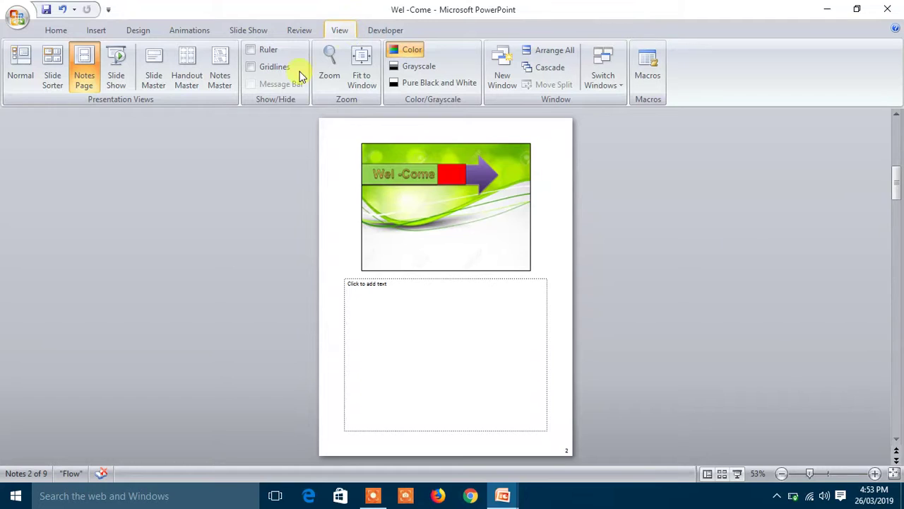
left_click(192, 70)
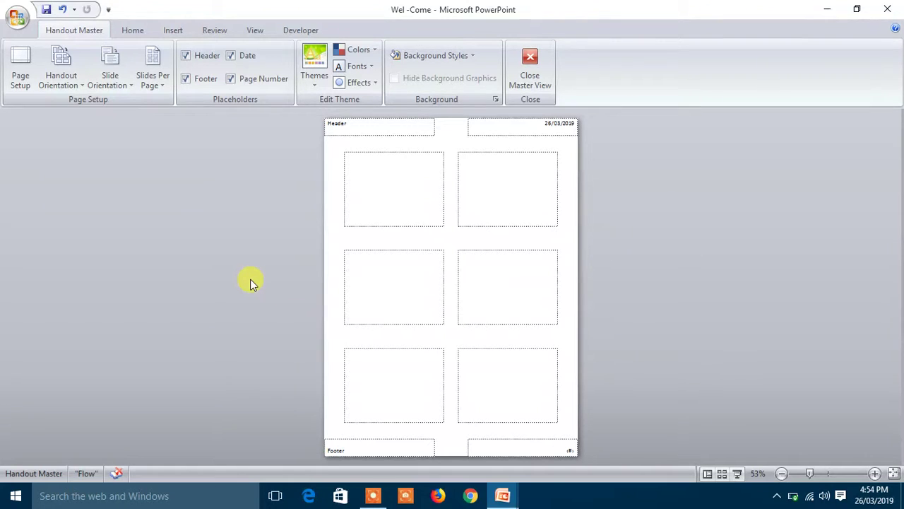
left_click(531, 79)
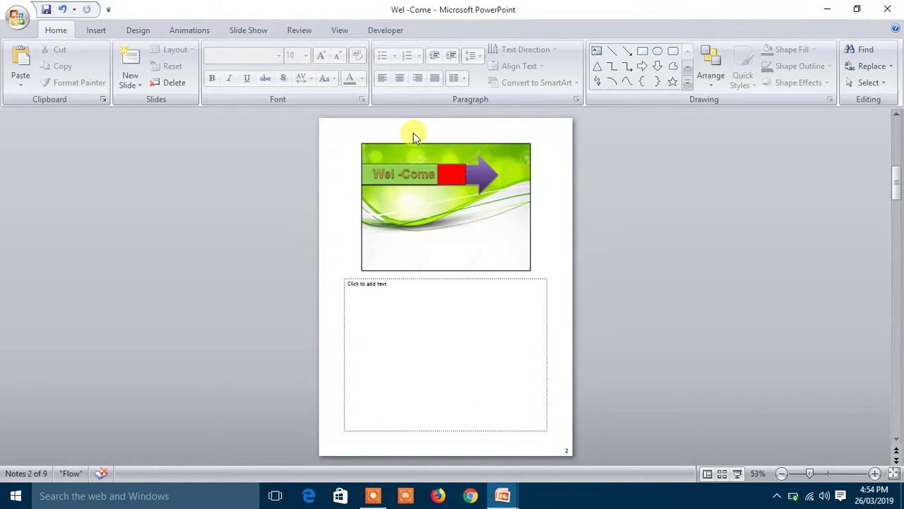
left_click(378, 30)
left_click(340, 32)
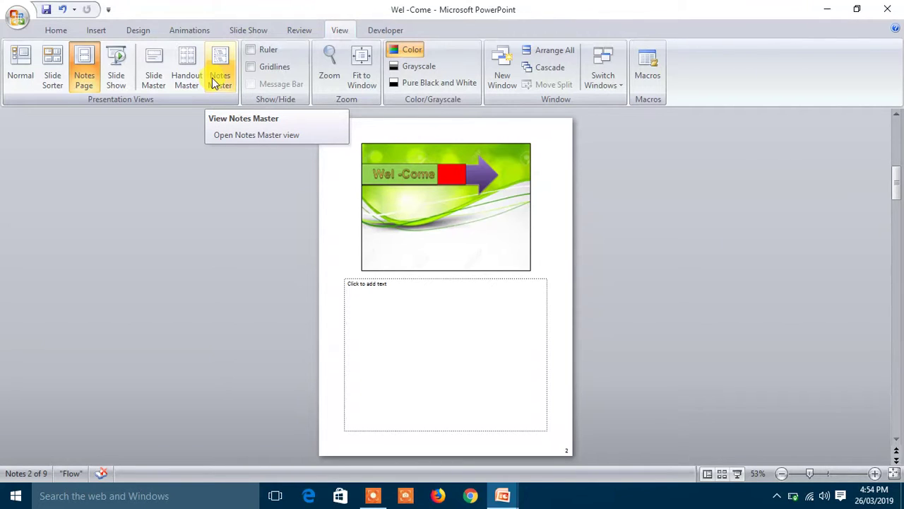
left_click(220, 80)
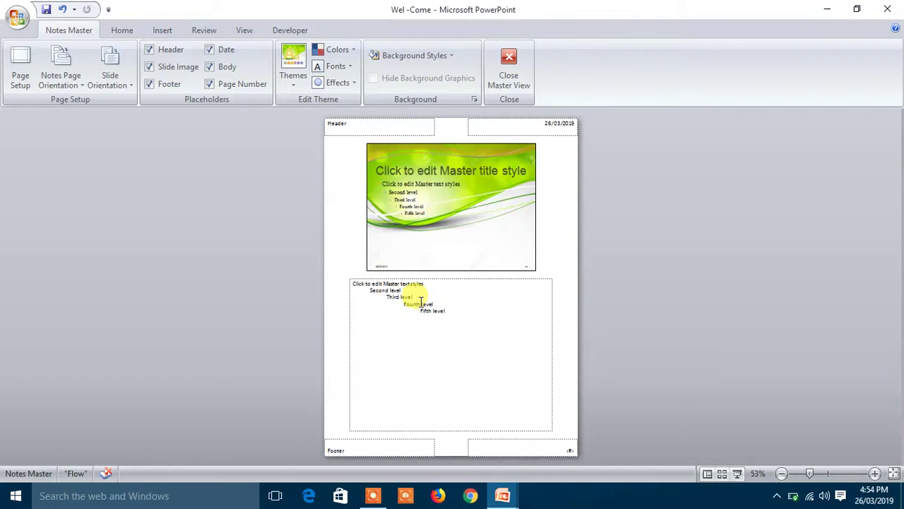
left_click(510, 74)
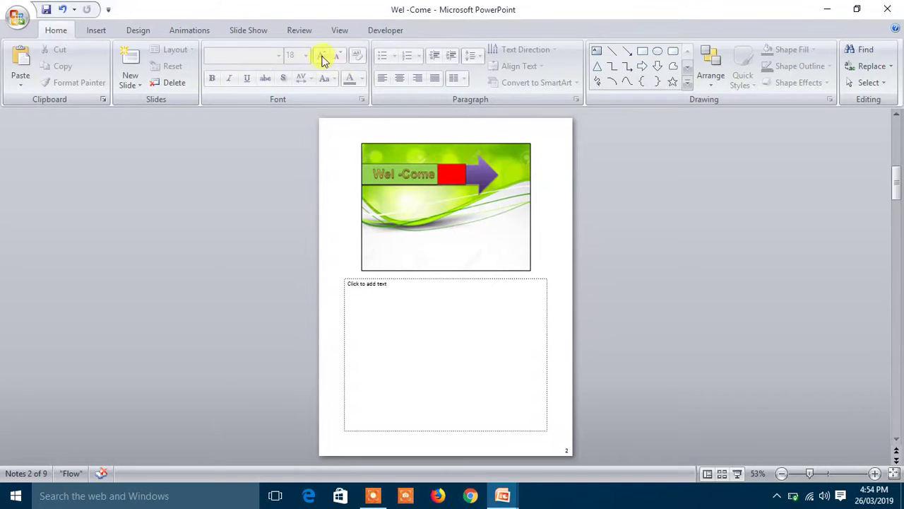
- Turn on the ruler from the View tab on the notes page
left_click(340, 31)
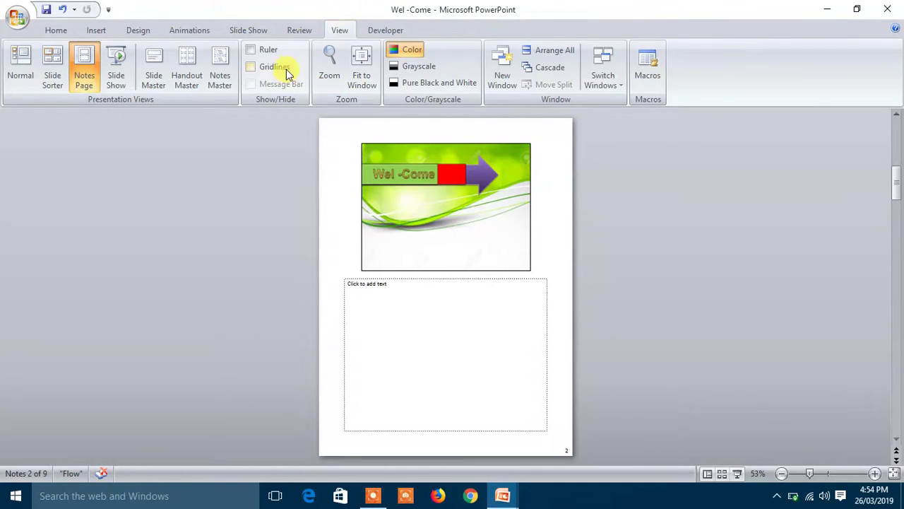
left_click(262, 50)
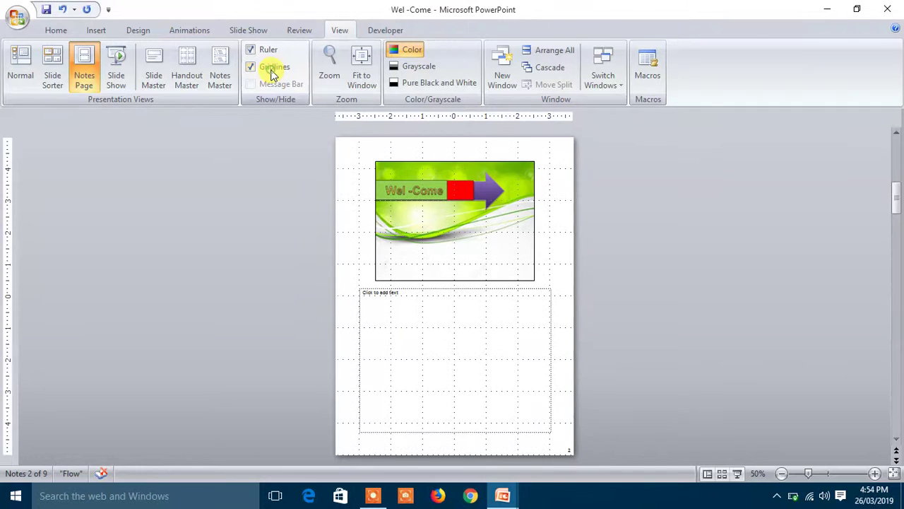
scroll(484, 233, "up", 3)
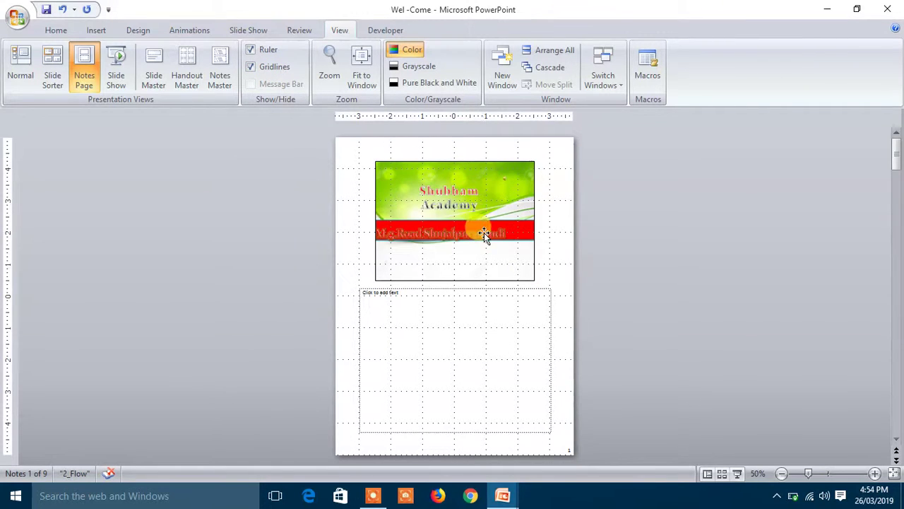
left_click(482, 186)
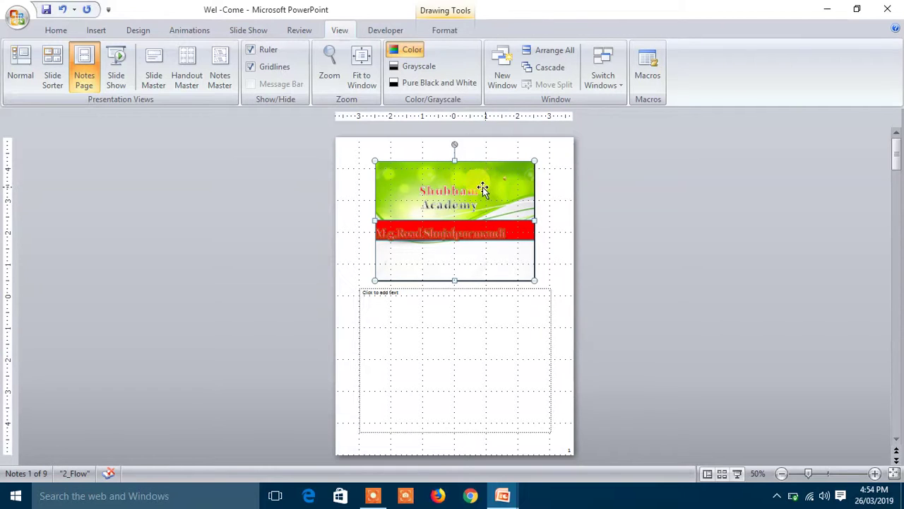
- In Normal view, widen slide 1's Shubham Academy title to one line and duplicate it below
left_click(20, 68)
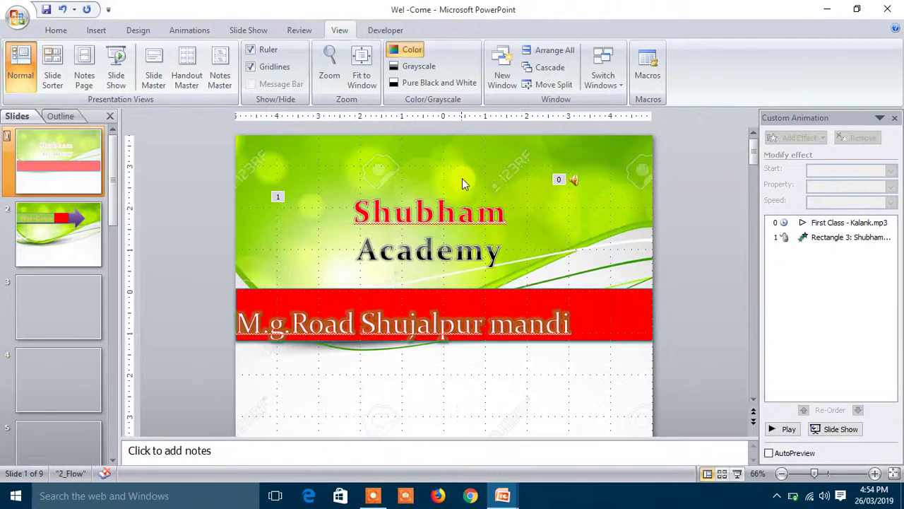
left_click(476, 233)
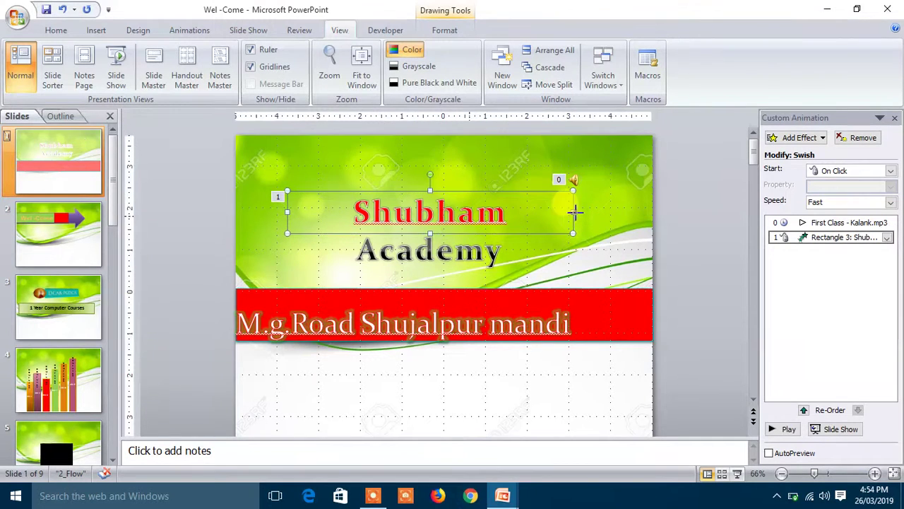
left_click_drag(574, 212, 608, 212)
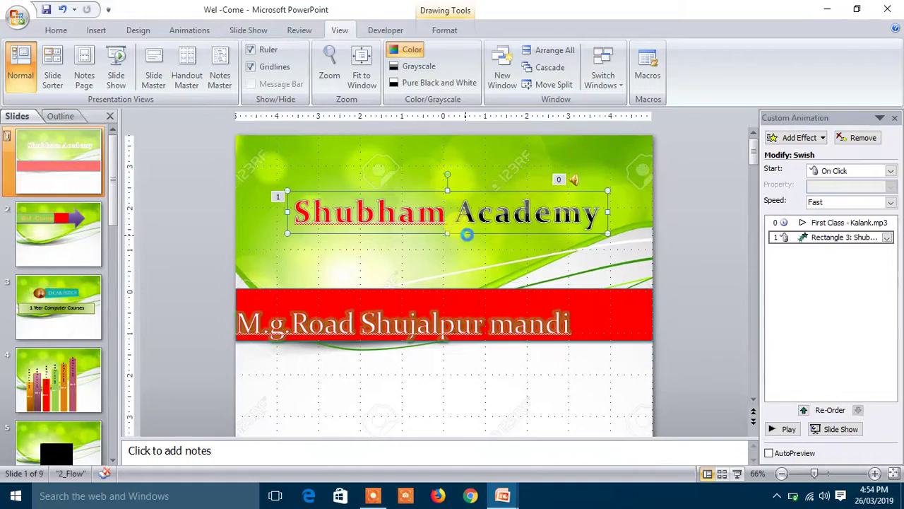
left_click_drag(466, 236, 476, 278, "ctrl")
left_click(630, 271)
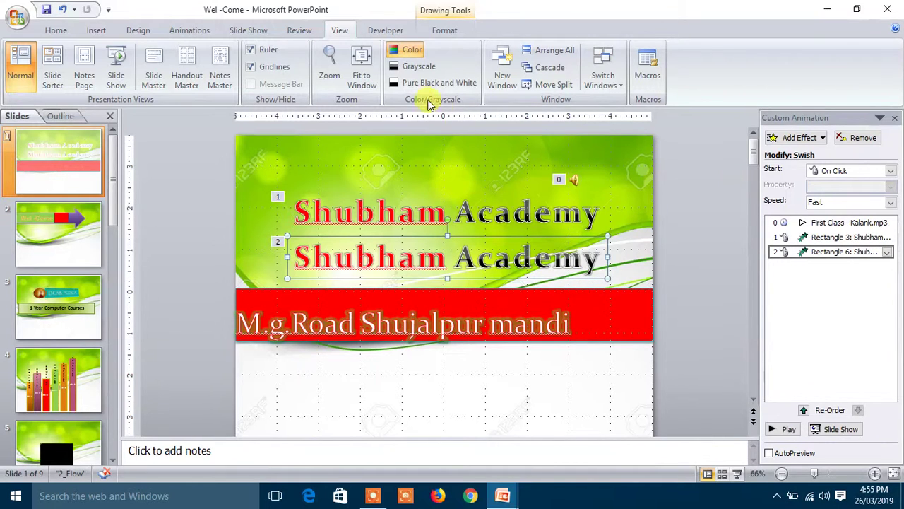
- Zoom slide 1 to 100%, then fit the whole slide to the window
left_click(328, 70)
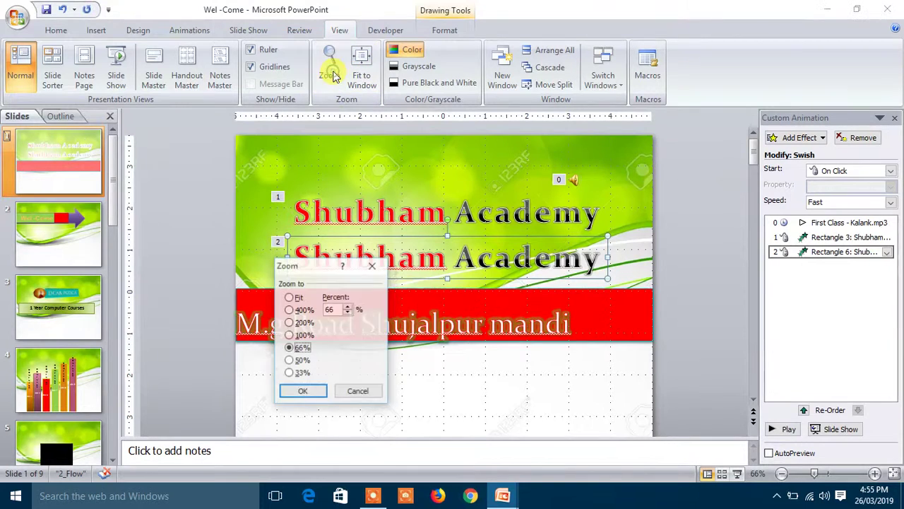
left_click(300, 335)
left_click(303, 391)
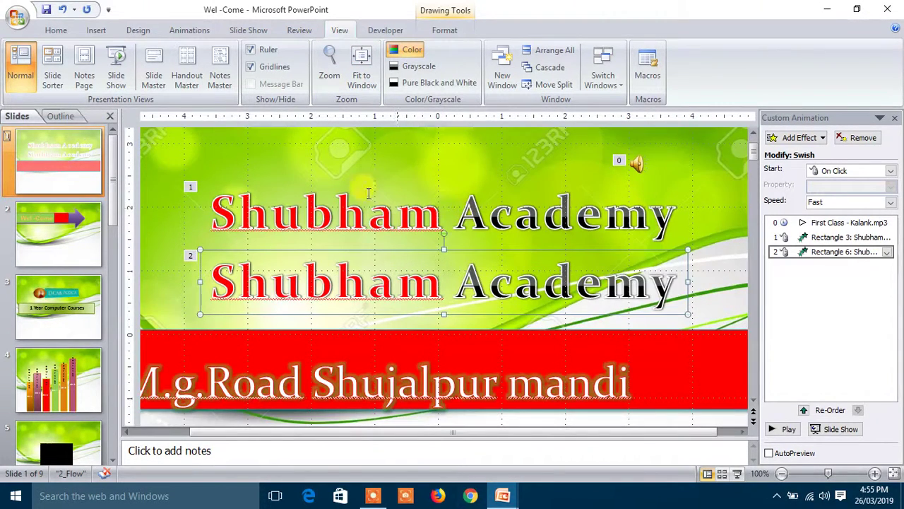
left_click(363, 83)
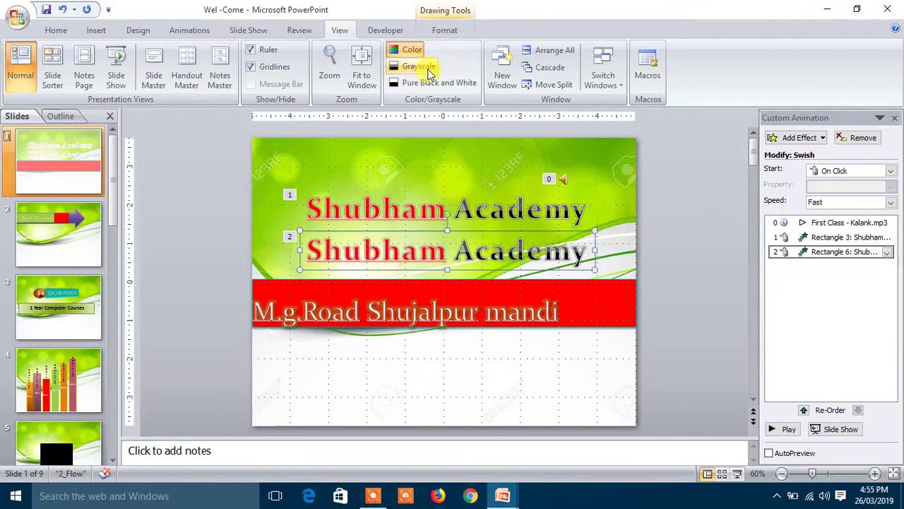
- On slide 4, preview grayscale and then pure black and white, returning to colour after each
left_click(60, 382)
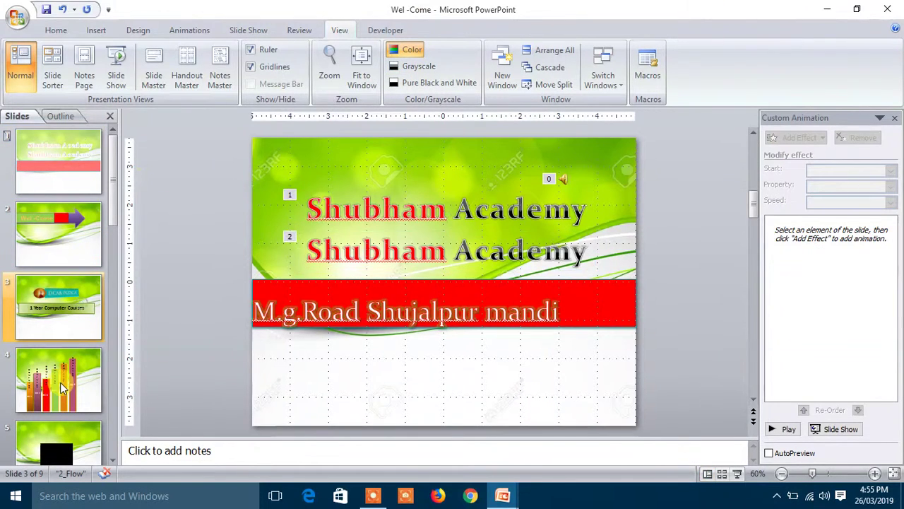
left_click(418, 67)
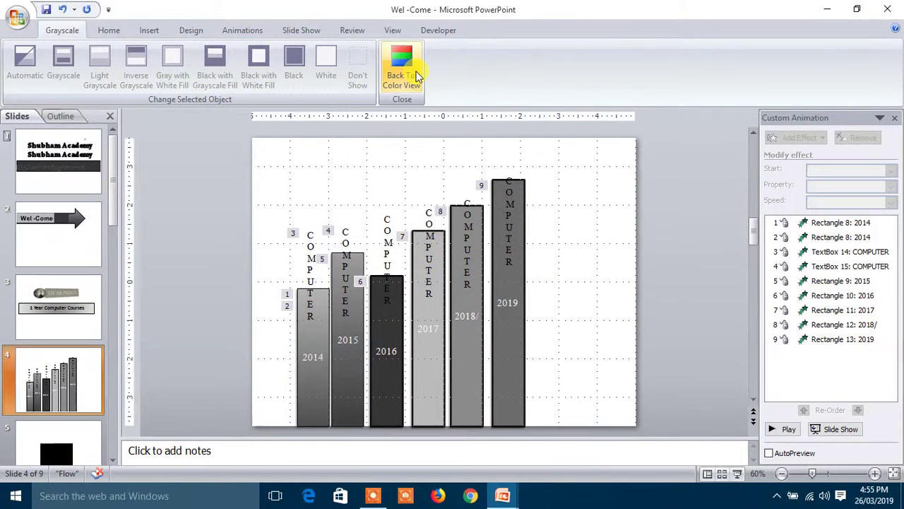
left_click(403, 79)
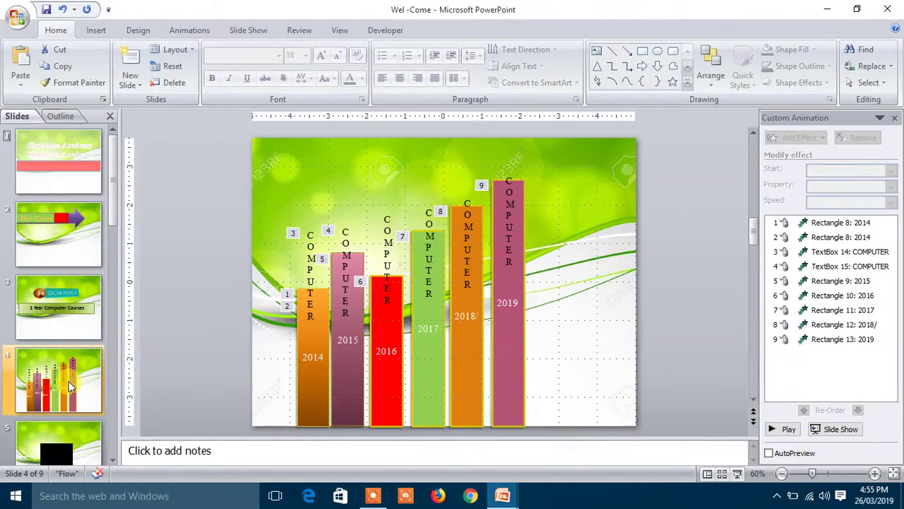
left_click(341, 30)
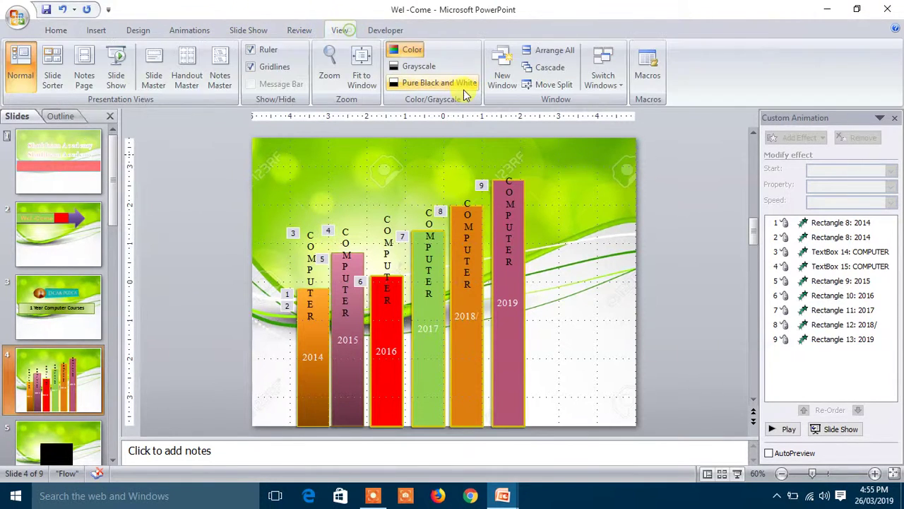
left_click(440, 83)
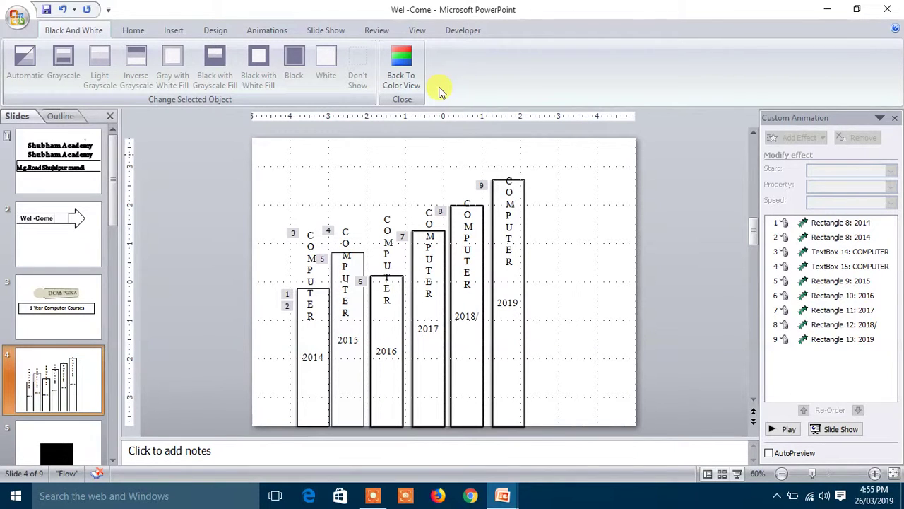
left_click(410, 76)
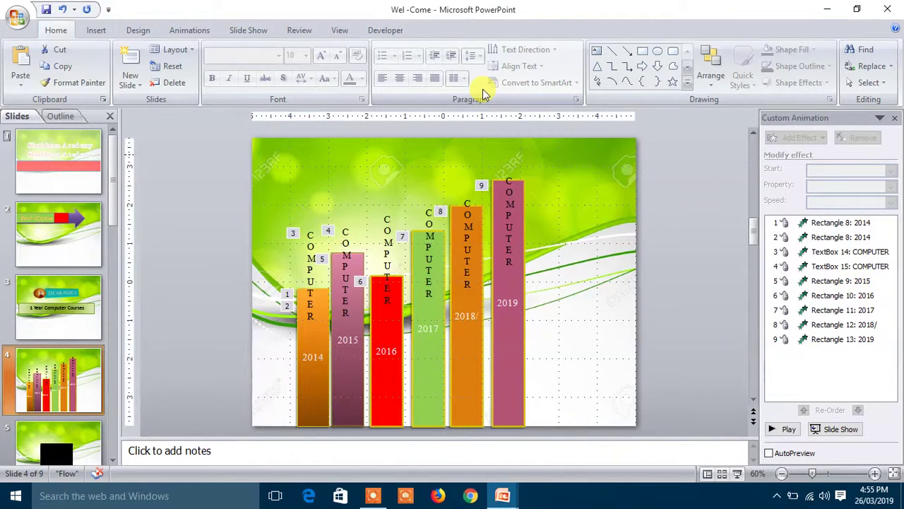
- Open the presentation in a second window, 'Wel -Come:2', showing the bar chart slide
left_click(345, 32)
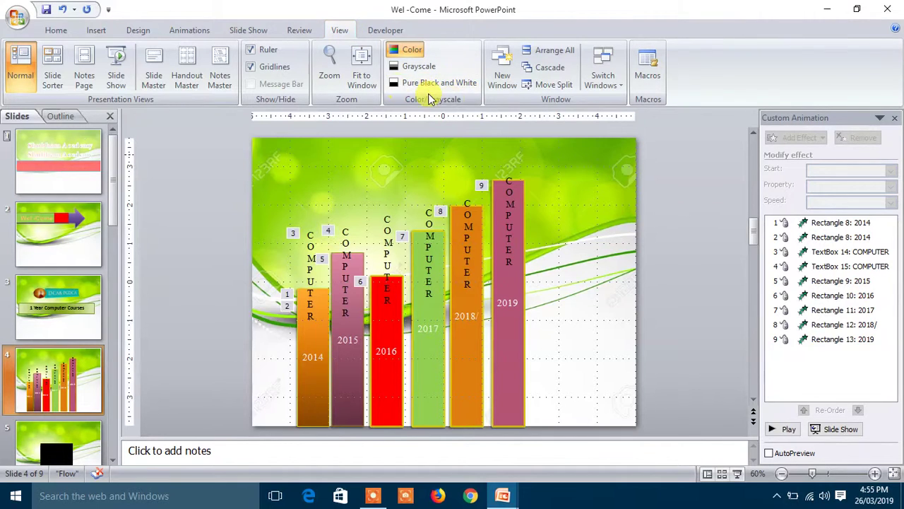
left_click(503, 70)
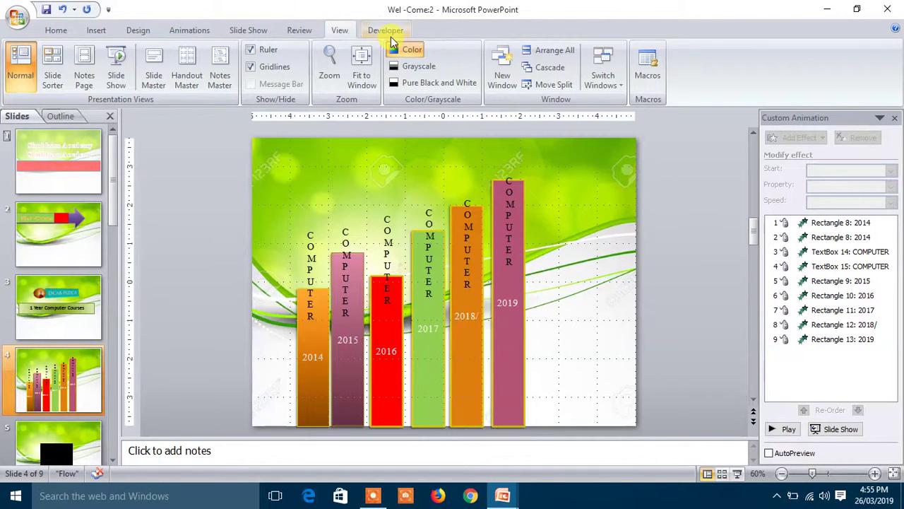
left_click(392, 38)
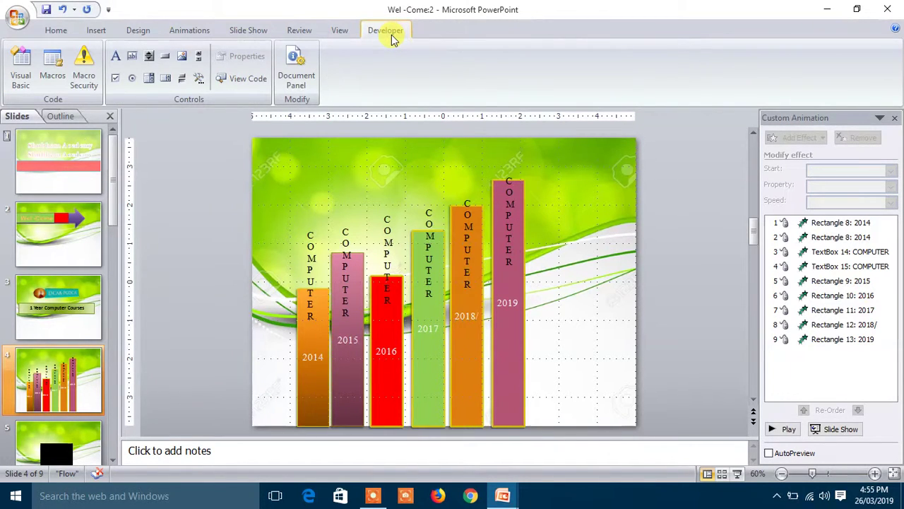